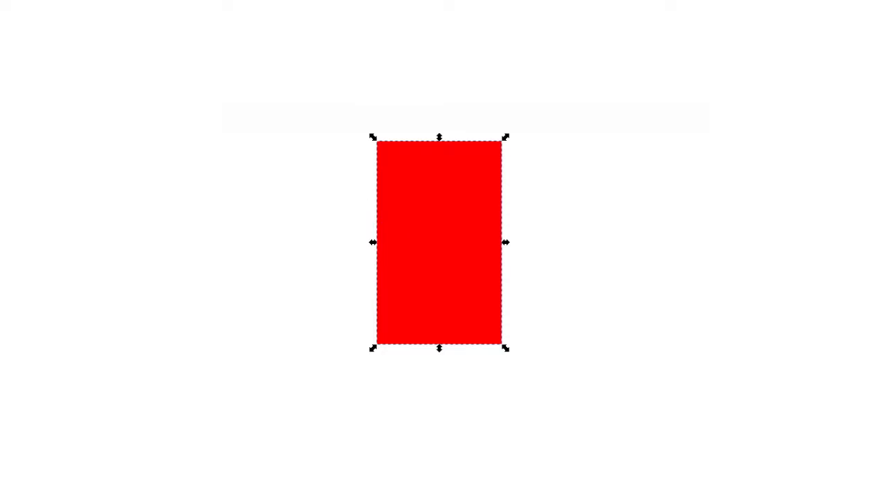
# - Shift the rounded shape down over the red rectangle and union them into a domed body
pyautogui.press('End')
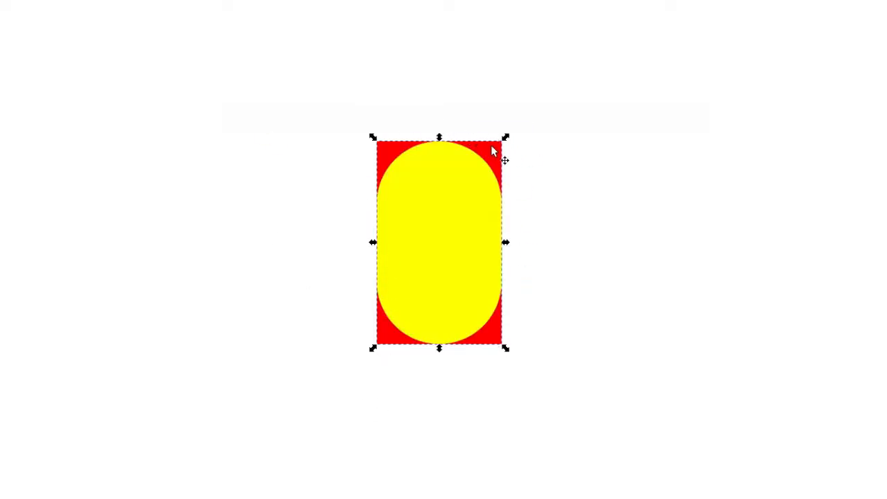
pyautogui.moveTo(439, 137); pyautogui.dragTo(443, 208)
pyautogui.keyDown('shift'); pyautogui.click(445, 188); pyautogui.keyUp('shift')
pyautogui.hotkey('ctrl', '+')
# - Draw a rounded leg rectangle at the body's lower left and align it to the body's left edge
pyautogui.press('r')
pyautogui.moveTo(382, 273)
pyautogui.mouseDown()
pyautogui.moveTo(412, 368)
pyautogui.moveTo(429, 388)
pyautogui.mouseUp()
pyautogui.press('s')
pyautogui.hotkey('ctrl', 'a')
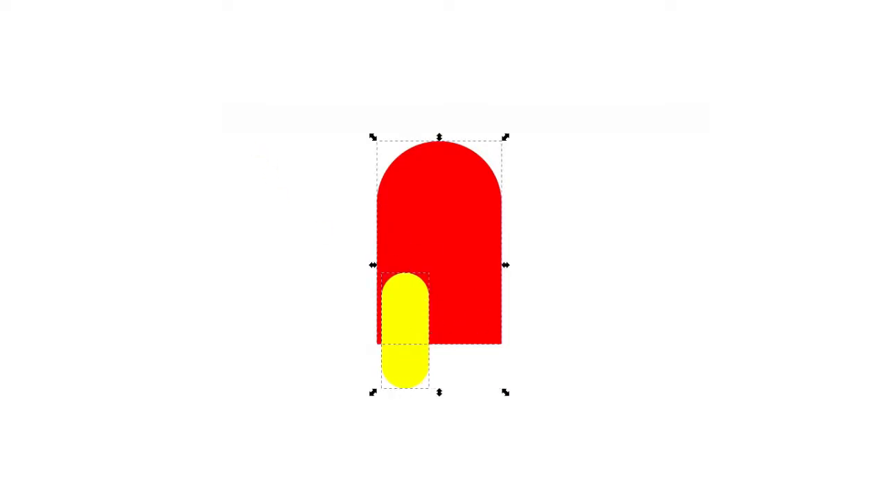
pyautogui.press('ctrl+alt+KP_4')
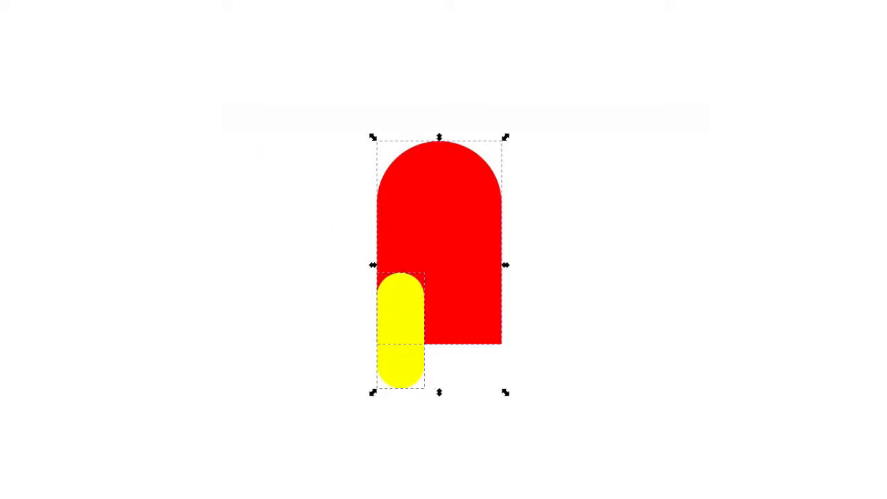
# - Duplicate the leg, move the copy to the body's lower right, and union all shapes into the body
pyautogui.click(392, 313)
pyautogui.hotkey('ctrl', 'd')
pyautogui.moveTo(392, 314); pyautogui.dragTo(479, 317)
pyautogui.hotkey('ctrl', 'a')
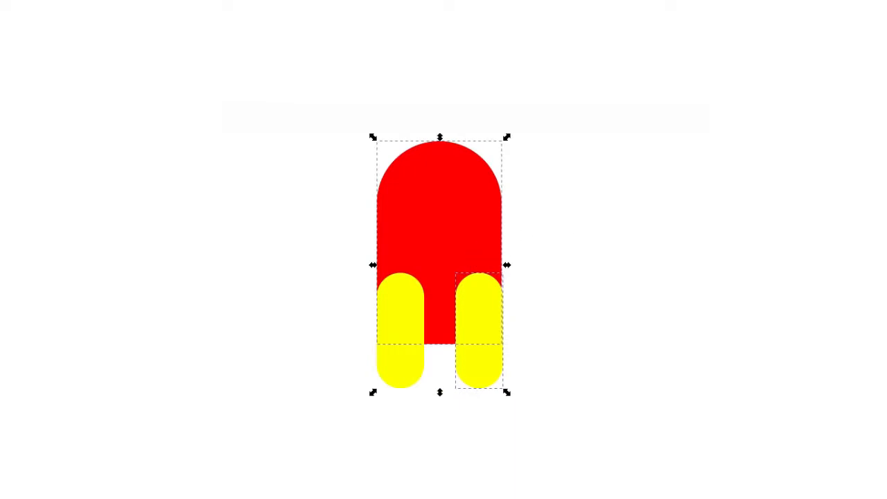
pyautogui.click(493, 306)
pyautogui.hotkey('ctrl', 'a')
pyautogui.hotkey('ctrl', '+')
# - Draw a rounded backpack rectangle along the body's left side and position it
pyautogui.press('r')
pyautogui.moveTo(376, 189)
pyautogui.mouseDown()
pyautogui.moveTo(340, 342)
pyautogui.moveTo(331, 339)
pyautogui.mouseUp()
pyautogui.press('s')
pyautogui.moveTo(369, 242); pyautogui.dragTo(390, 242)
pyautogui.click(452, 269)
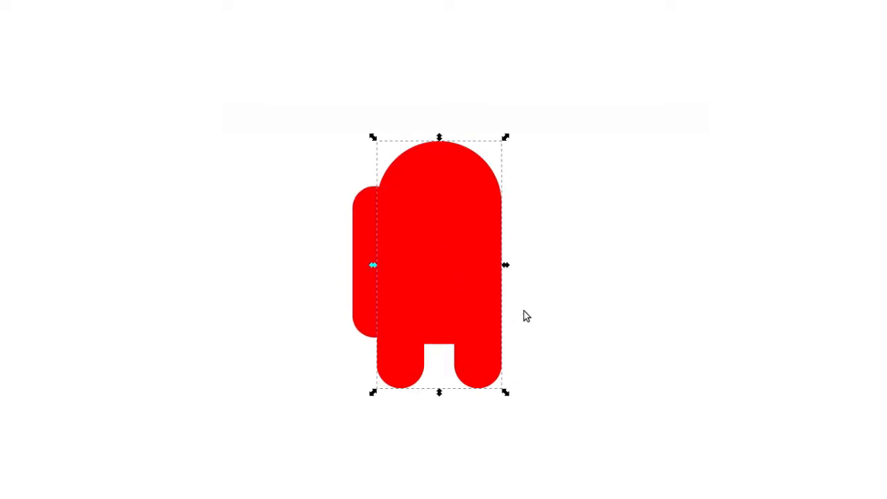
pyautogui.moveTo(524, 310); pyautogui.dragTo(507, 303)
# - Draw a rounded visor rectangle on the body's upper right side and position it
pyautogui.press('r')
pyautogui.moveTo(436, 202)
pyautogui.mouseDown()
pyautogui.moveTo(503, 244)
pyautogui.moveTo(525, 273)
pyautogui.mouseUp()
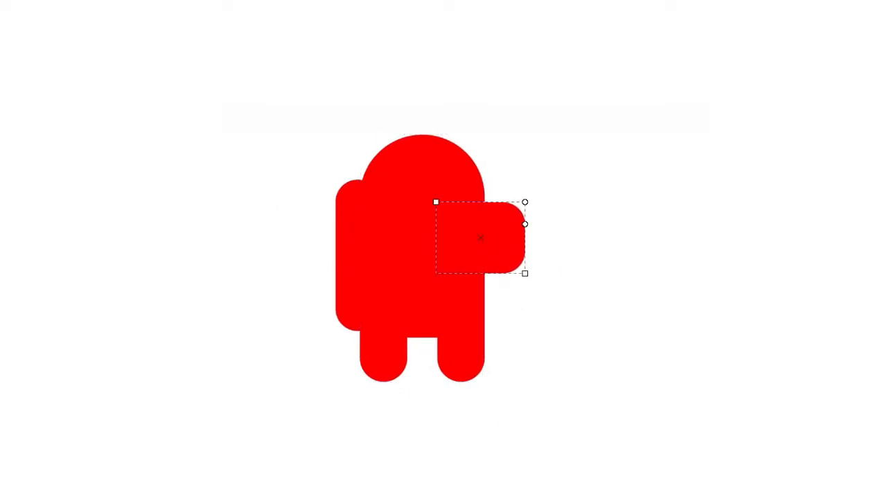
pyautogui.press('s')
pyautogui.moveTo(468, 242); pyautogui.dragTo(444, 226)
pyautogui.keyDown('shift'); pyautogui.click(392, 289); pyautogui.keyUp('shift')
pyautogui.keyDown('shift'); pyautogui.click(348, 317); pyautogui.keyUp('shift')
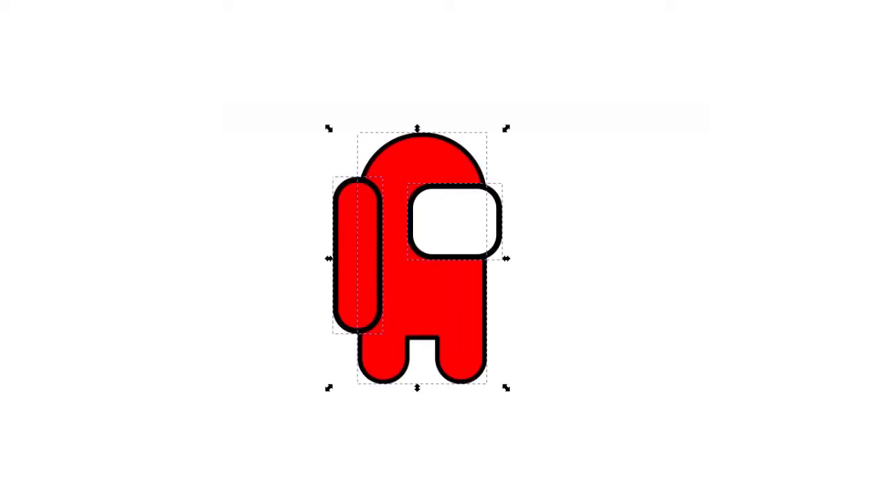
# - Lower the backpack behind the body and select all parts of the figure
pyautogui.hotkey('ctrl', 'z')
pyautogui.hotkey('ctrl', 'shift', 'z')
pyautogui.click(354, 267)
pyautogui.press('End')
pyautogui.click(281, 406)
pyautogui.moveTo(281, 406); pyautogui.dragTo(542, 105)
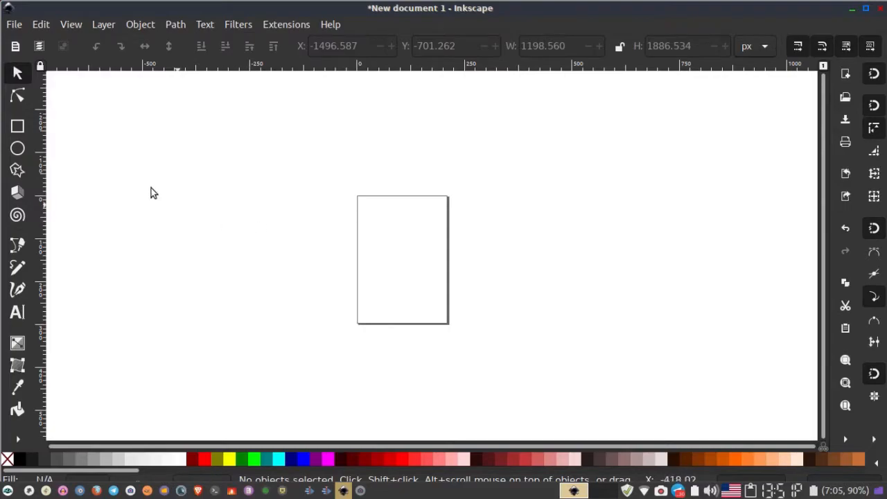
# - Open the Fill and Stroke and the Align and Distribute dialogs
pyautogui.click(143, 24)
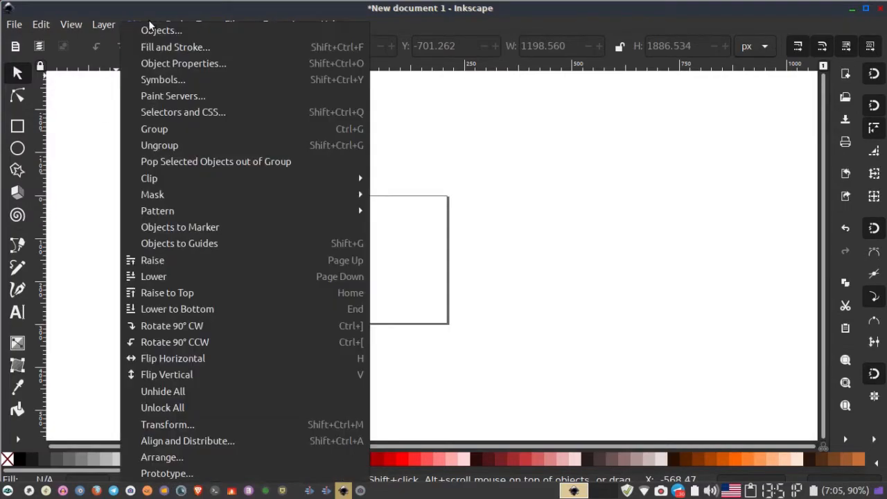
pyautogui.click(159, 46)
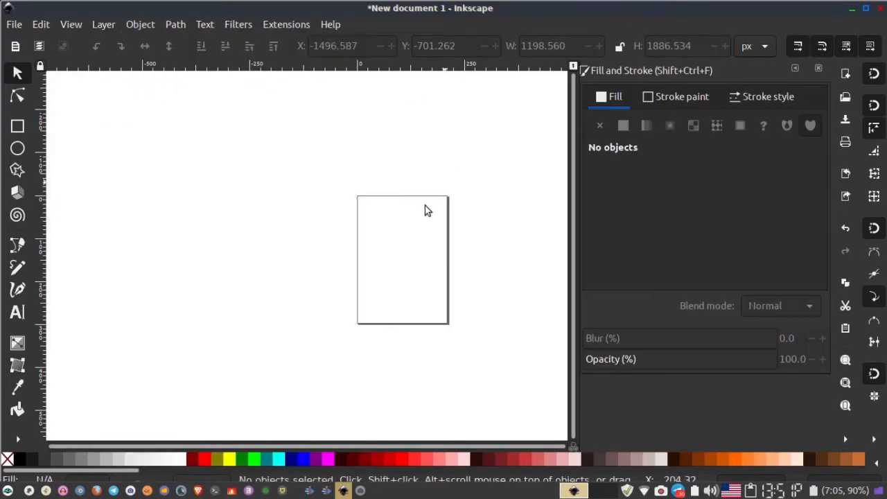
pyautogui.click(178, 26)
pyautogui.moveTo(142, 25)
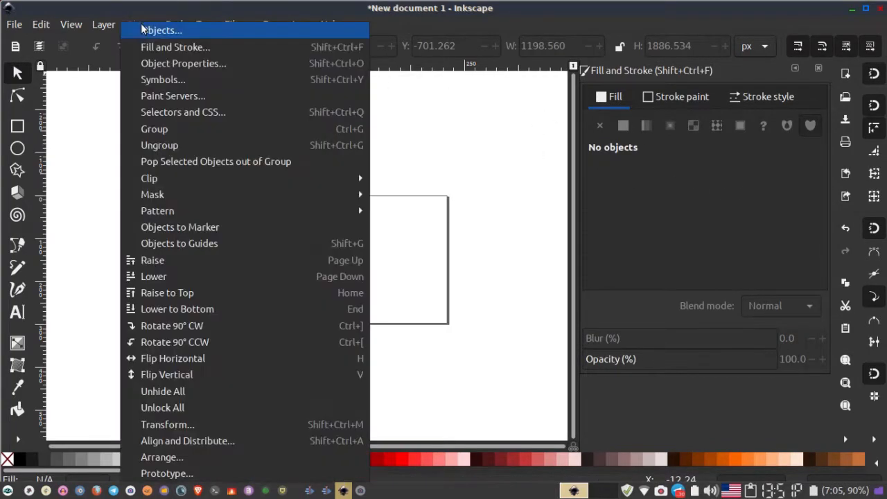
pyautogui.click(225, 442)
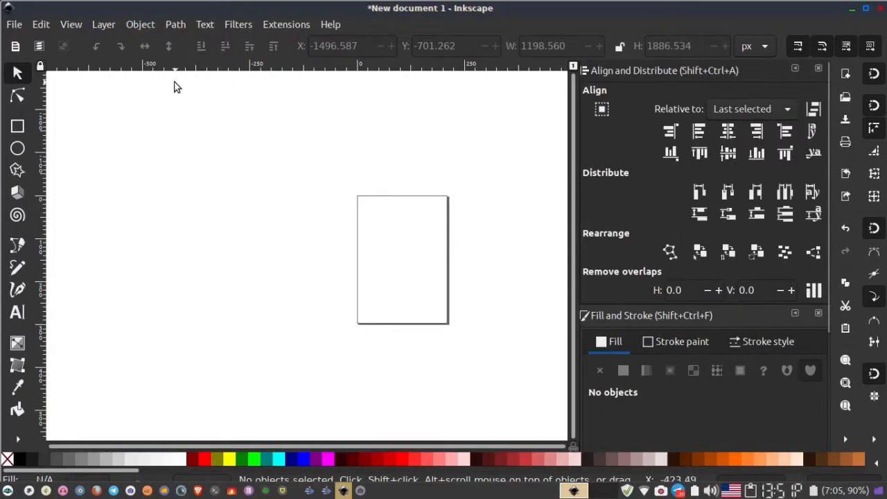
# - Draw a sharp-cornered rectangle about 1091 by 1894 px to the left of the page
pyautogui.click(17, 125)
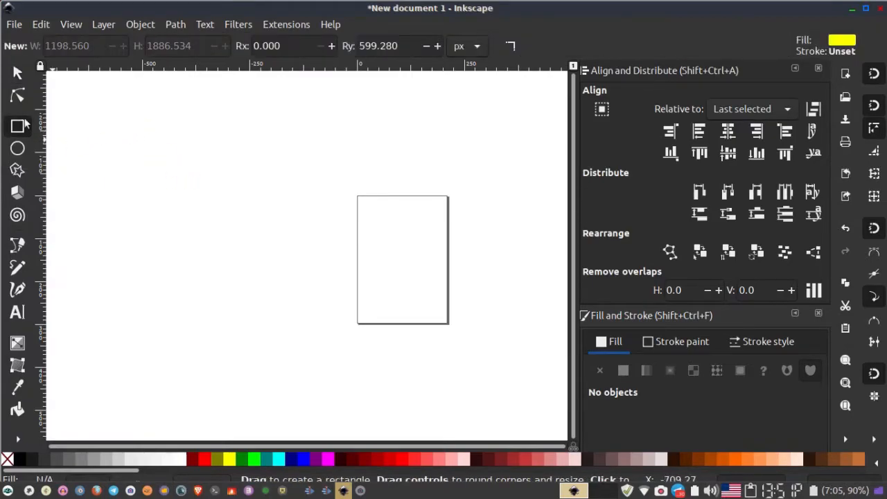
pyautogui.click(511, 46)
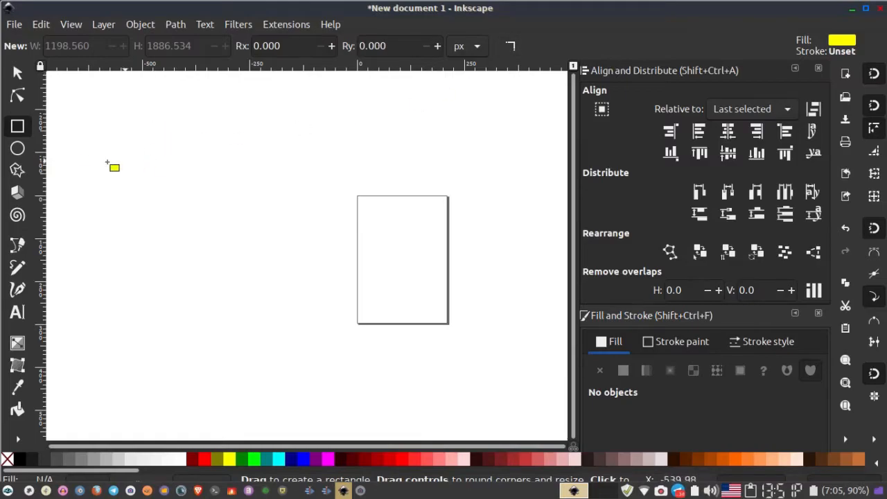
pyautogui.moveTo(127, 126); pyautogui.dragTo(252, 341)
pyautogui.press('s')
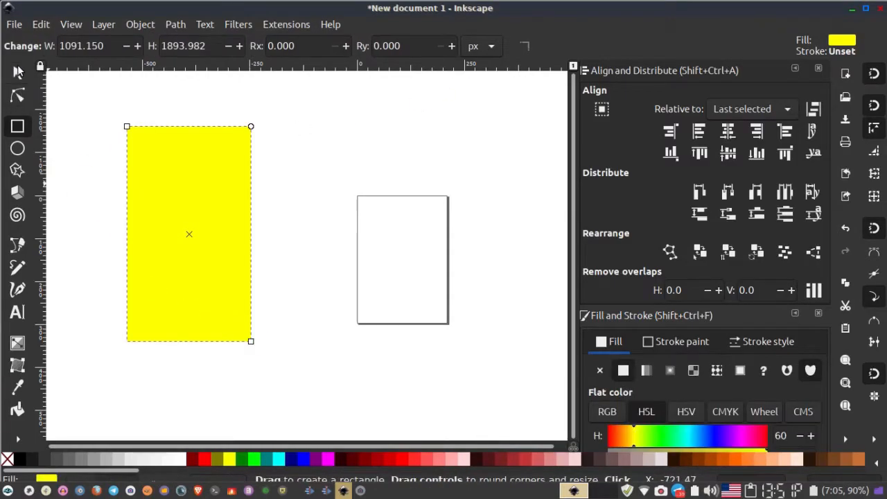
# - Scale the rectangle to about 1045 by 1700 px and reposition it left of the page
pyautogui.moveTo(201, 223); pyautogui.dragTo(225, 222)
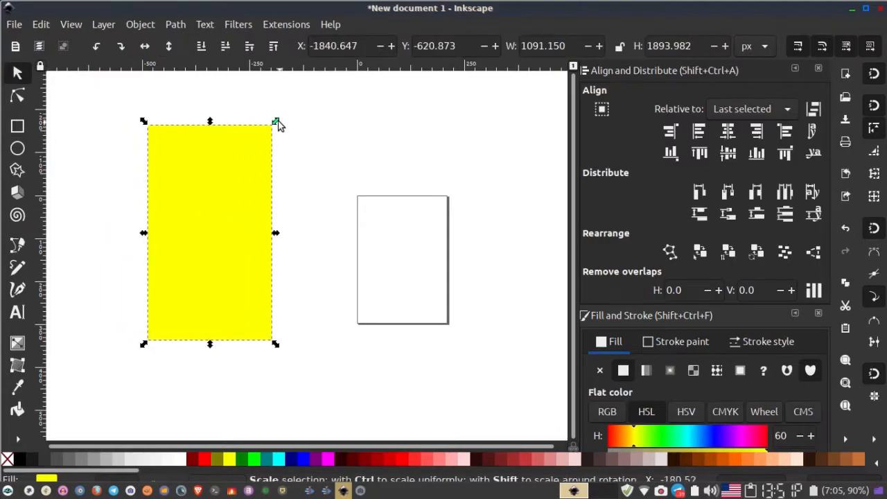
pyautogui.moveTo(278, 122); pyautogui.dragTo(273, 148)
pyautogui.moveTo(224, 235); pyautogui.dragTo(246, 212)
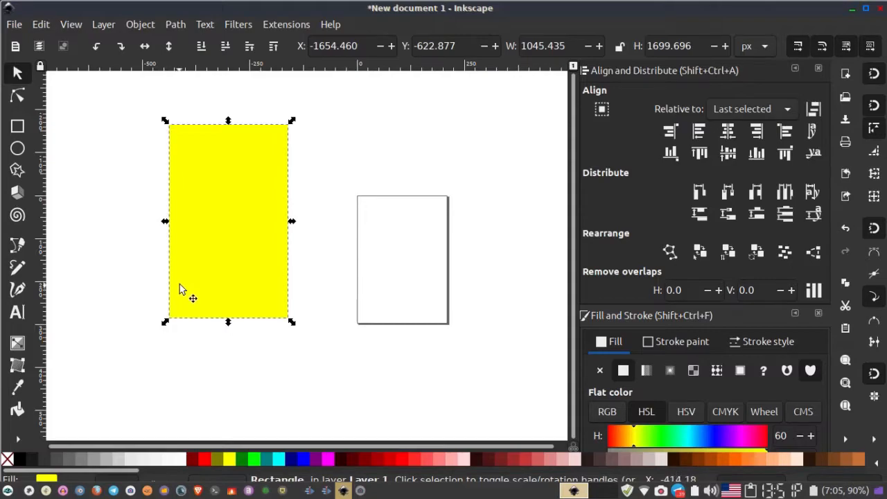
pyautogui.moveTo(186, 289); pyautogui.dragTo(212, 279)
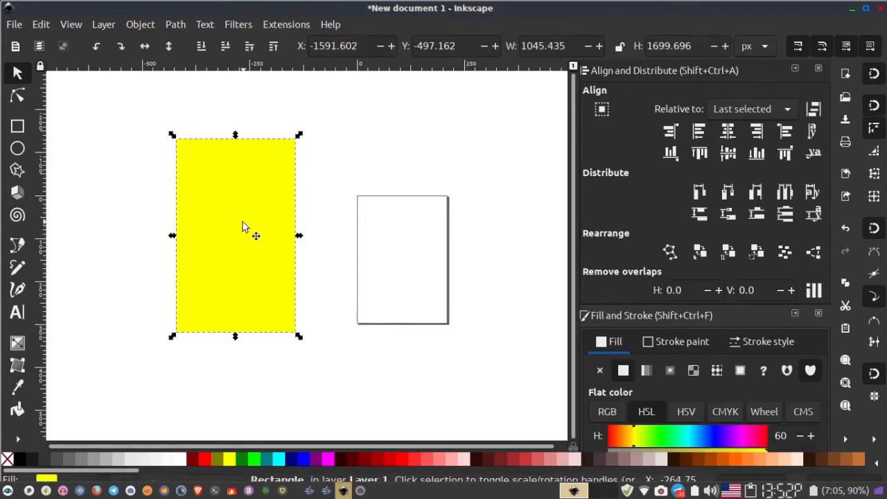
pyautogui.moveTo(217, 234); pyautogui.dragTo(195, 222)
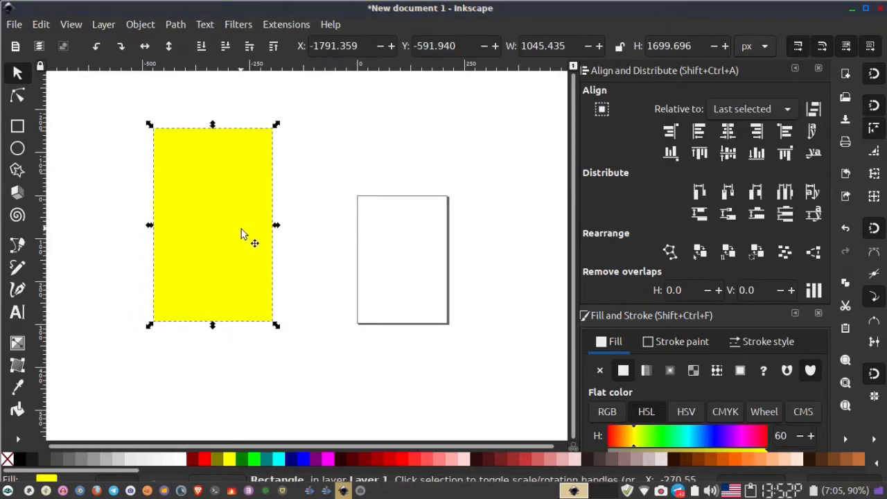
pyautogui.moveTo(275, 222); pyautogui.dragTo(310, 230)
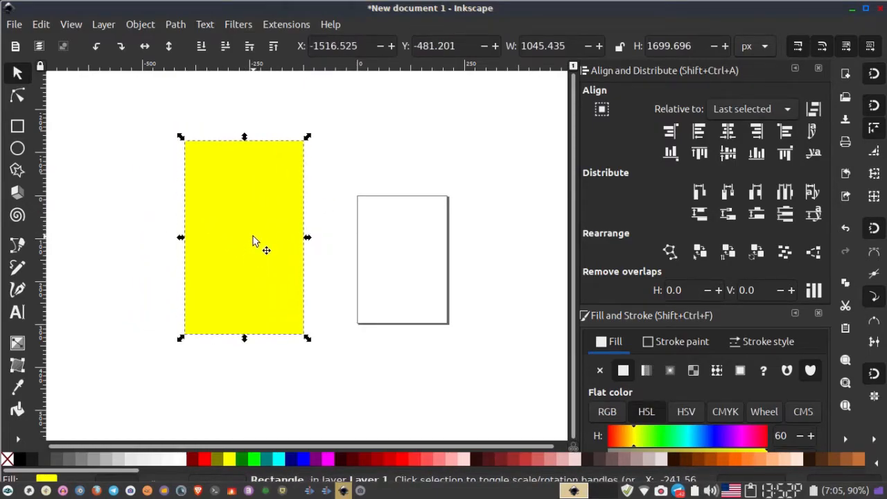
pyautogui.moveTo(205, 226); pyautogui.dragTo(218, 214)
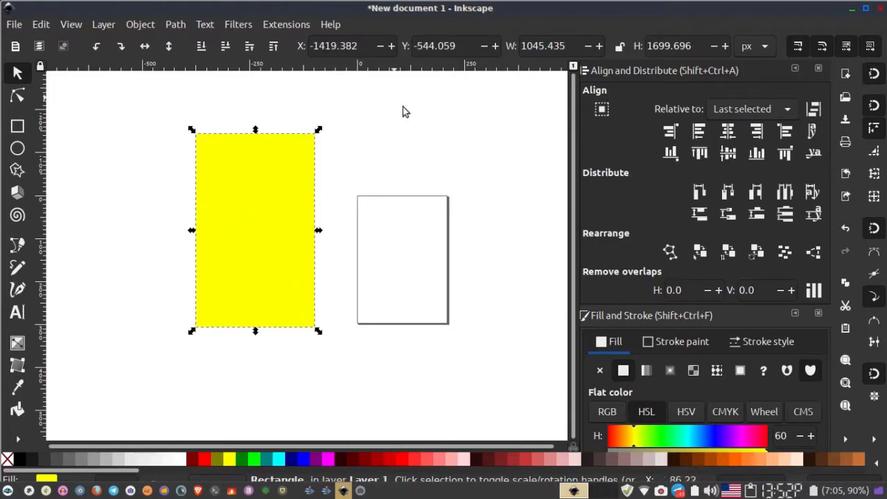
# - Duplicate the rectangle and fill the copy red
pyautogui.rightClick(229, 198)
pyautogui.click(351, 199)
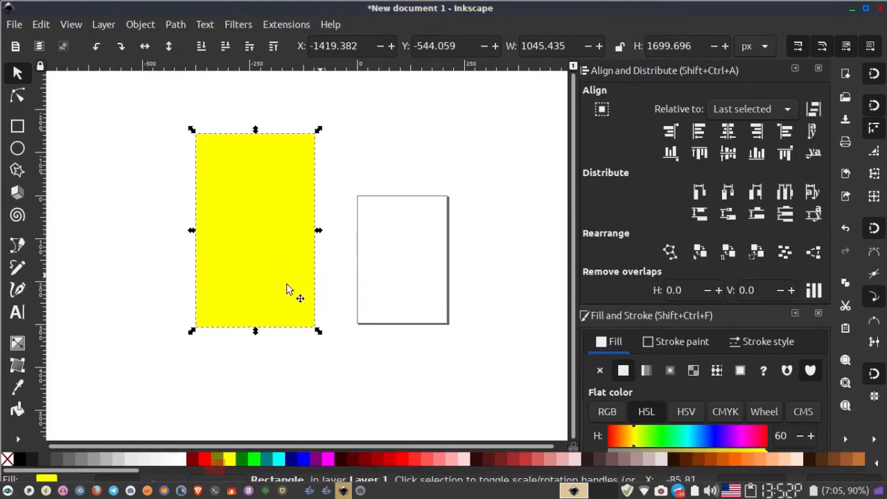
pyautogui.click(247, 255)
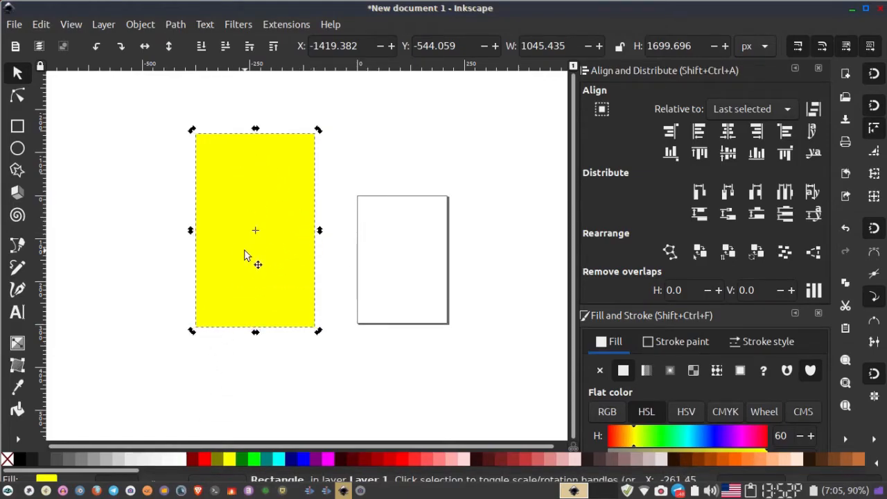
pyautogui.click(205, 459)
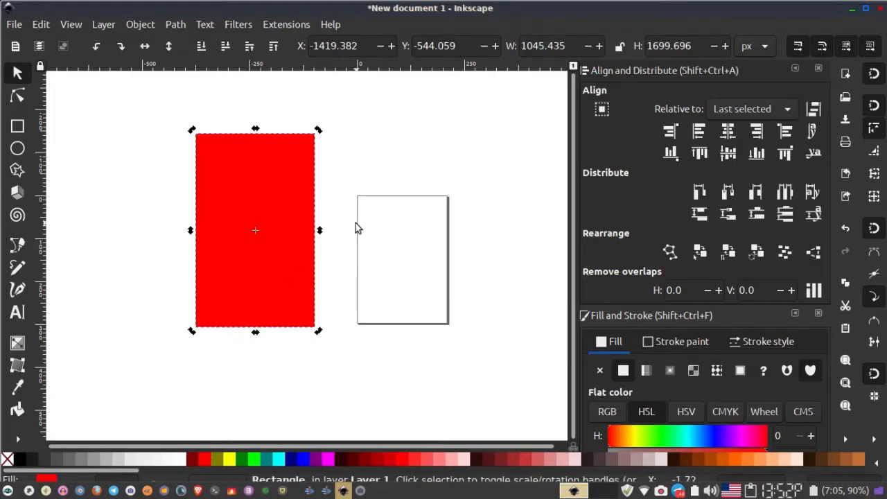
# - Round the red rectangle's corners with the Rectangle tool to a vertical radius of about 523 px
pyautogui.click(321, 215)
pyautogui.click(293, 217)
pyautogui.click(294, 169)
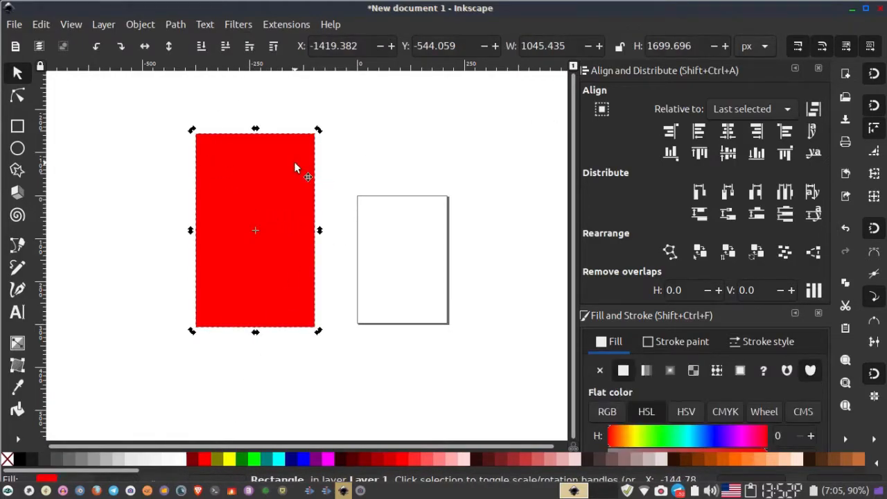
pyautogui.click(17, 126)
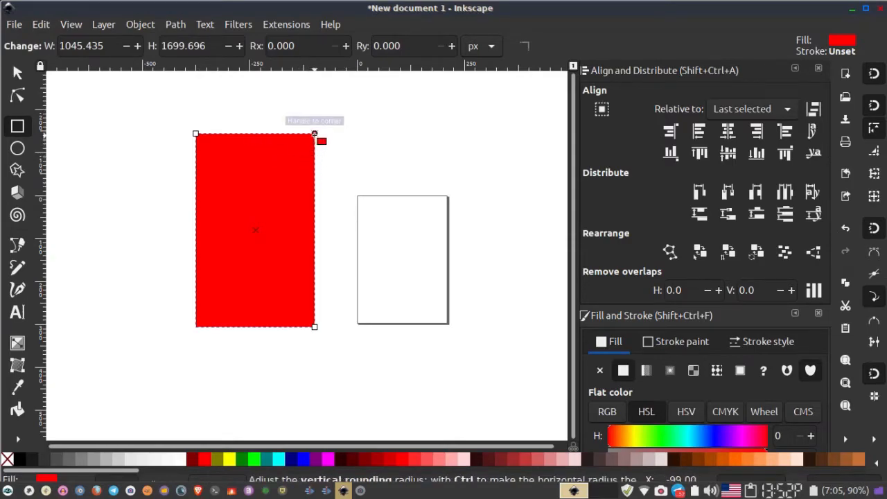
pyautogui.moveTo(314, 135); pyautogui.dragTo(307, 228)
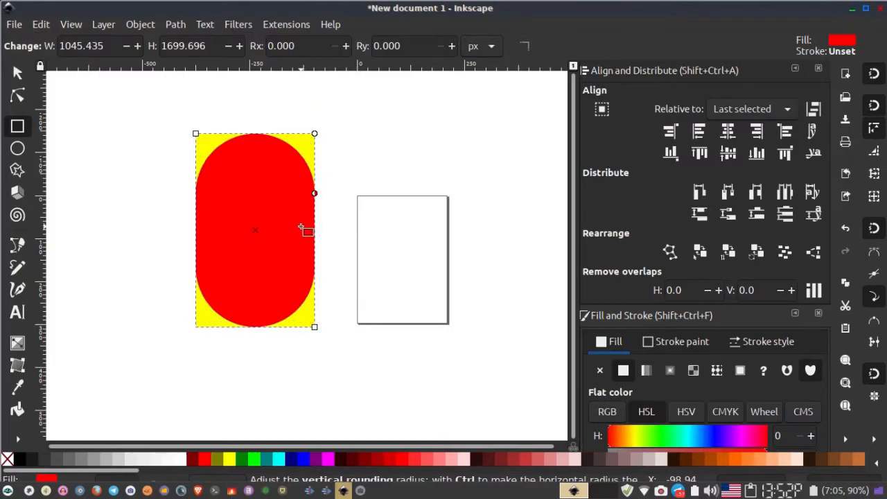
pyautogui.click(10, 74)
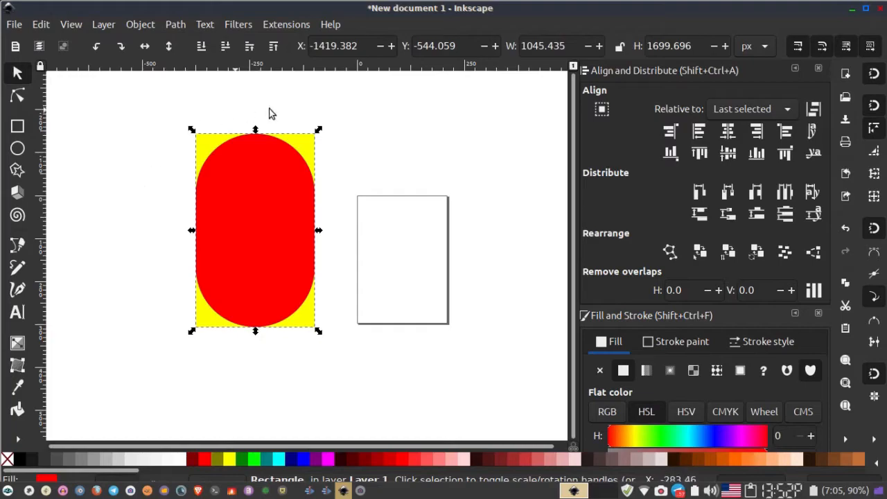
# - Shorten the yellow rectangle from its top edge to a height of about 1140 px
pyautogui.click(145, 170)
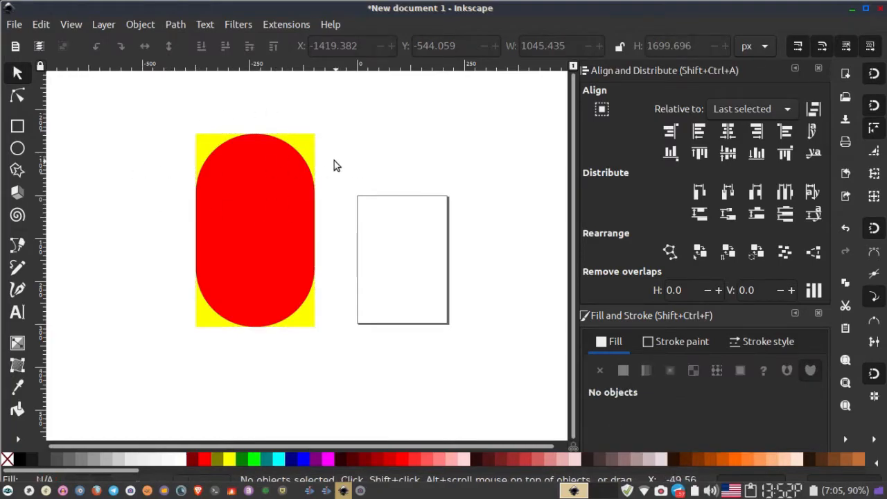
pyautogui.click(311, 149)
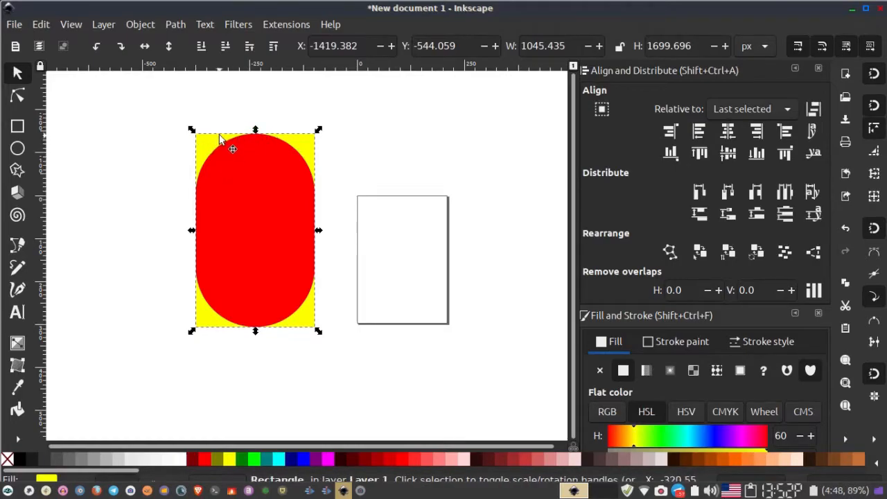
pyautogui.moveTo(256, 132); pyautogui.dragTo(253, 192)
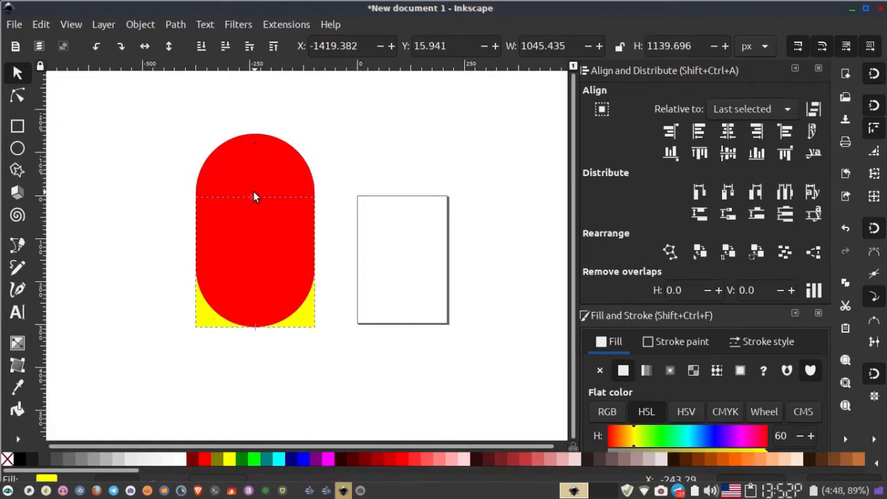
pyautogui.click(134, 218)
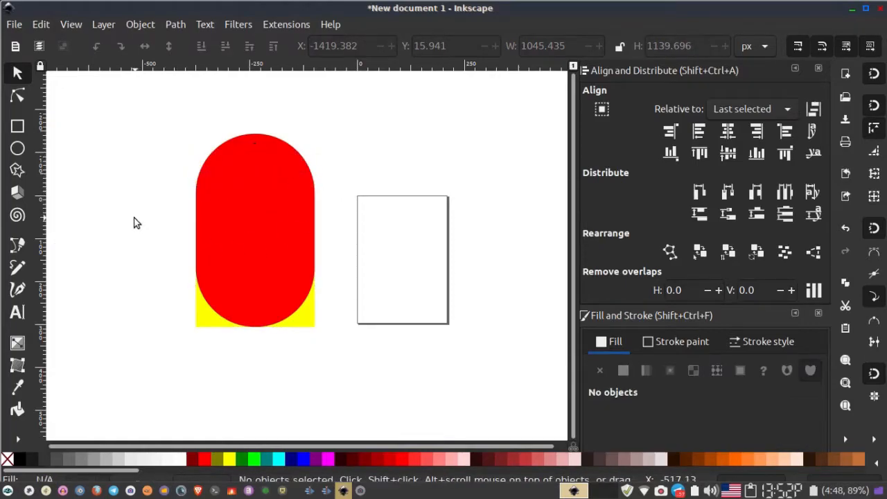
# - Select both shapes and union them into one dome-topped body shape
pyautogui.moveTo(133, 107); pyautogui.dragTo(369, 366)
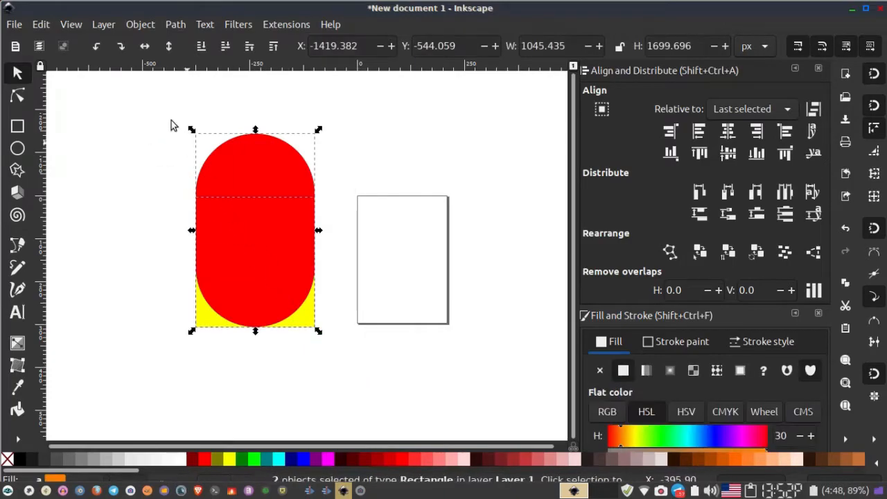
pyautogui.click(177, 25)
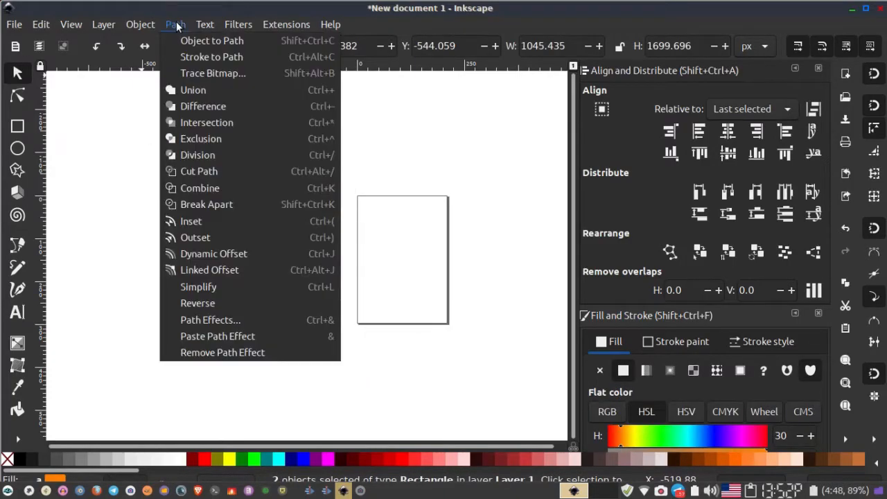
pyautogui.click(192, 91)
pyautogui.click(342, 186)
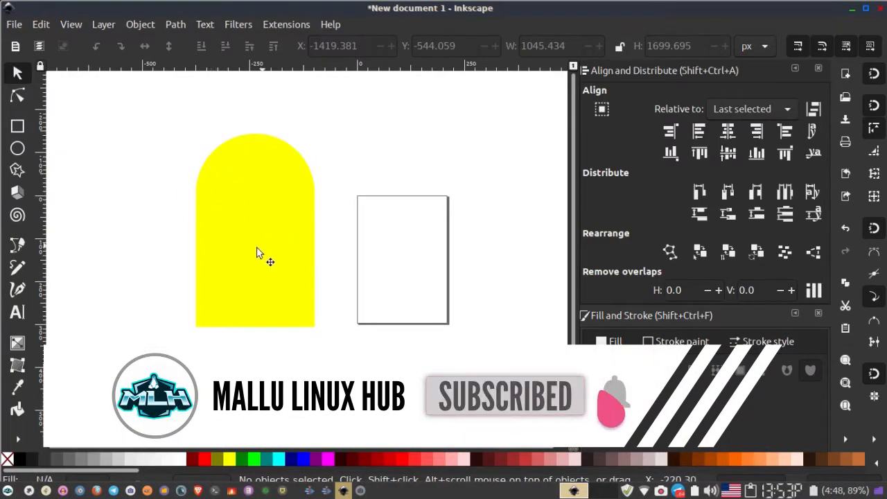
# - Reposition the yellow dome-topped body on the page
pyautogui.moveTo(245, 226); pyautogui.dragTo(222, 212)
pyautogui.click(310, 218)
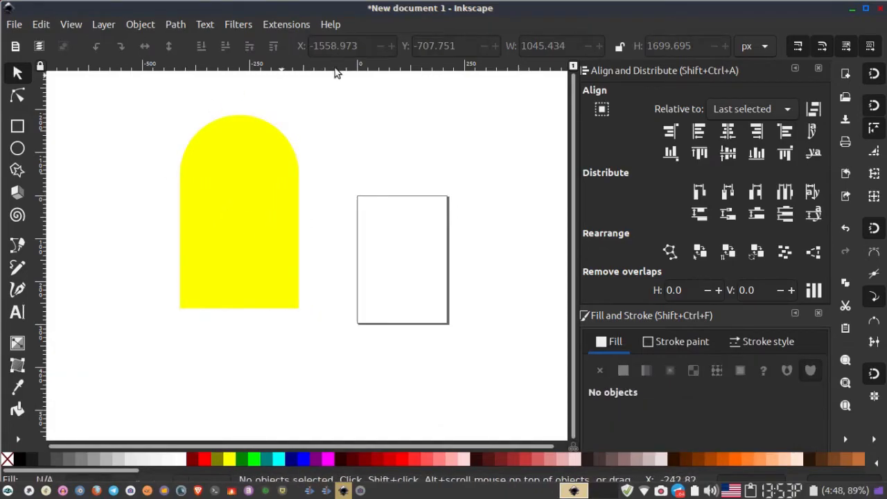
pyautogui.moveTo(247, 218); pyautogui.dragTo(266, 206)
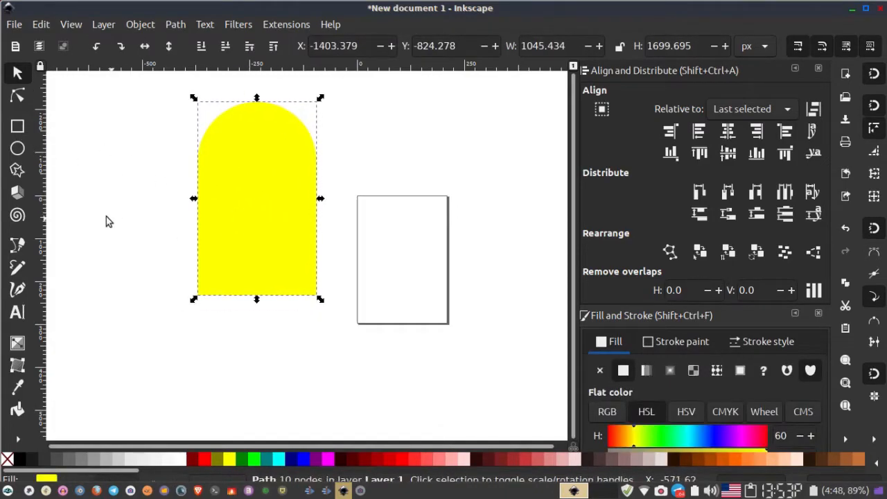
# - Draw a red rounded rectangle about 448 × 1053 px beside the body for a leg
pyautogui.click(17, 128)
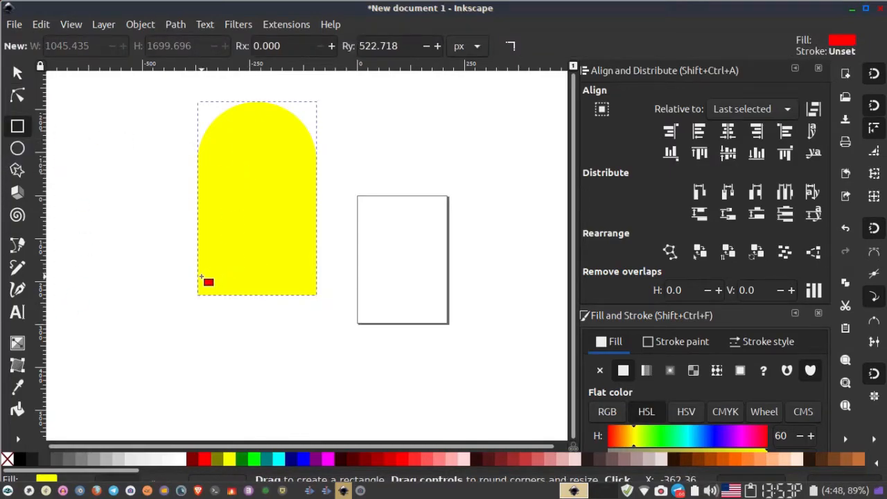
pyautogui.moveTo(94, 212); pyautogui.dragTo(146, 333)
pyautogui.click(18, 72)
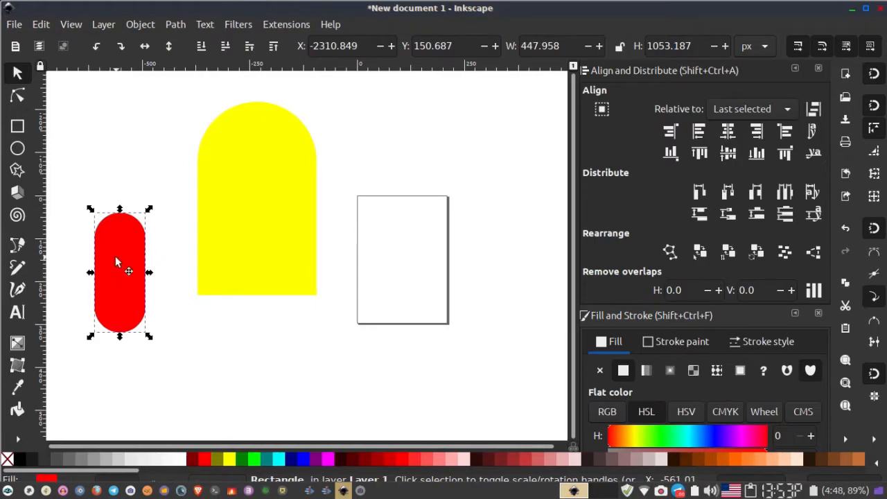
# - Move the red leg under the lower-left part of the body
pyautogui.moveTo(117, 261); pyautogui.dragTo(287, 271)
pyautogui.hotkey('ctrl', 'd')
pyautogui.rightClick(287, 271)
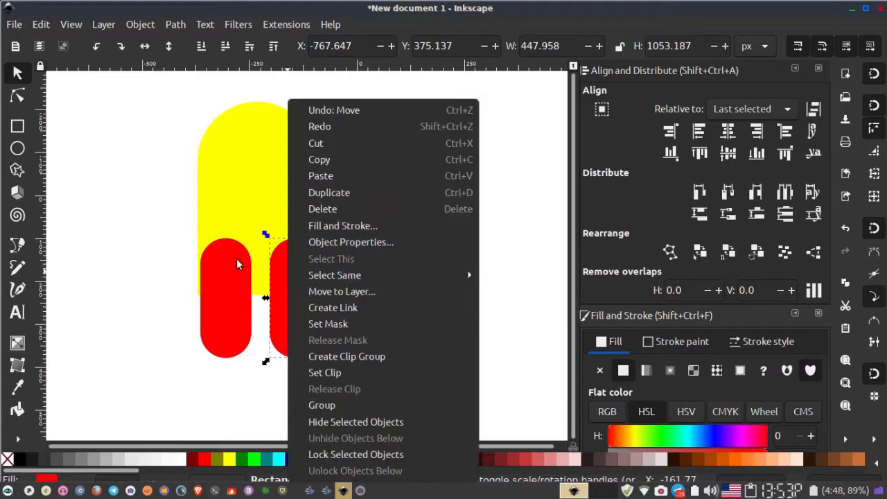
pyautogui.click(238, 259)
pyautogui.rightClick(281, 281)
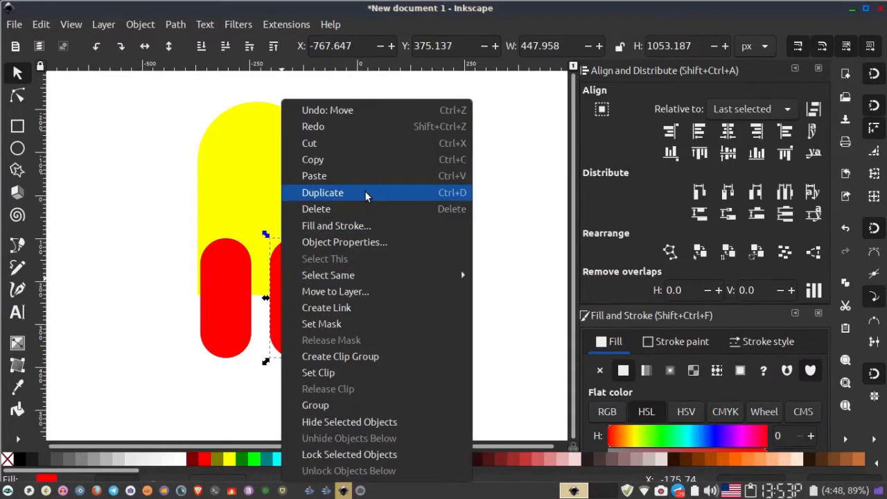
pyautogui.click(332, 193)
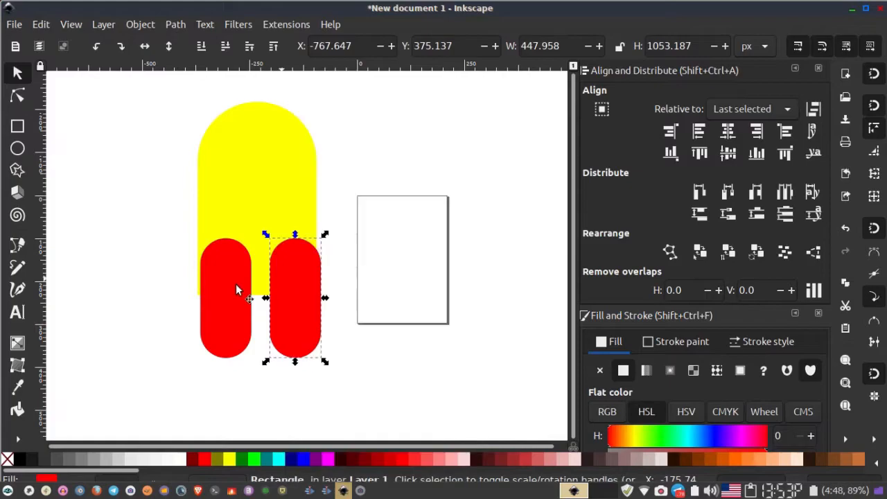
pyautogui.moveTo(304, 298)
pyautogui.mouseDown()
pyautogui.moveTo(293, 300)
pyautogui.moveTo(307, 301)
pyautogui.mouseUp()
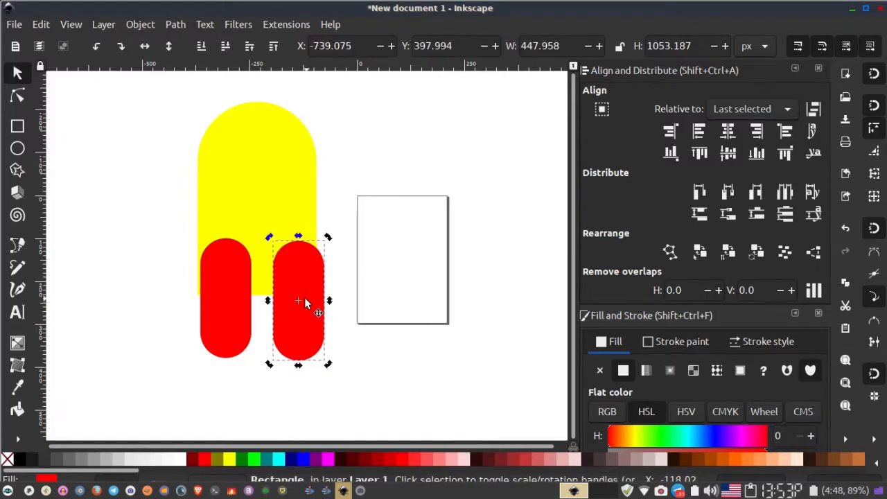
pyautogui.press('Delete')
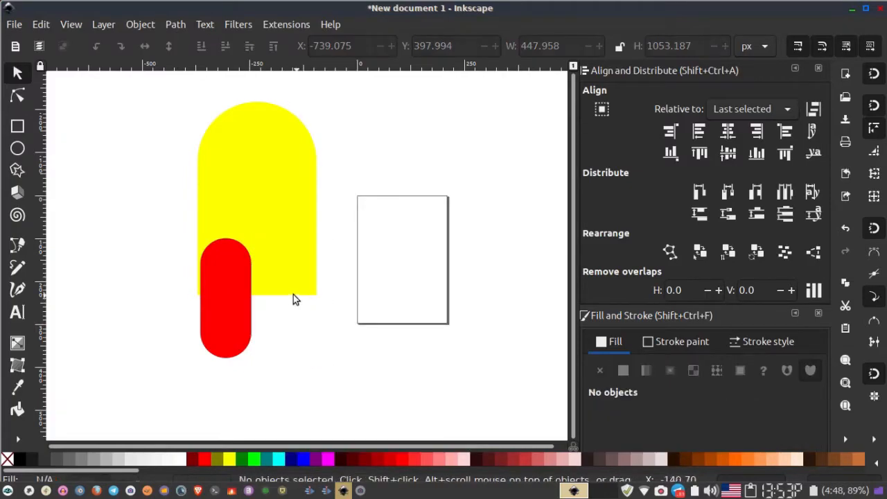
# - Align the red leg's left edge with the body's left edge
pyautogui.click(246, 324)
pyautogui.moveTo(254, 359); pyautogui.dragTo(254, 354)
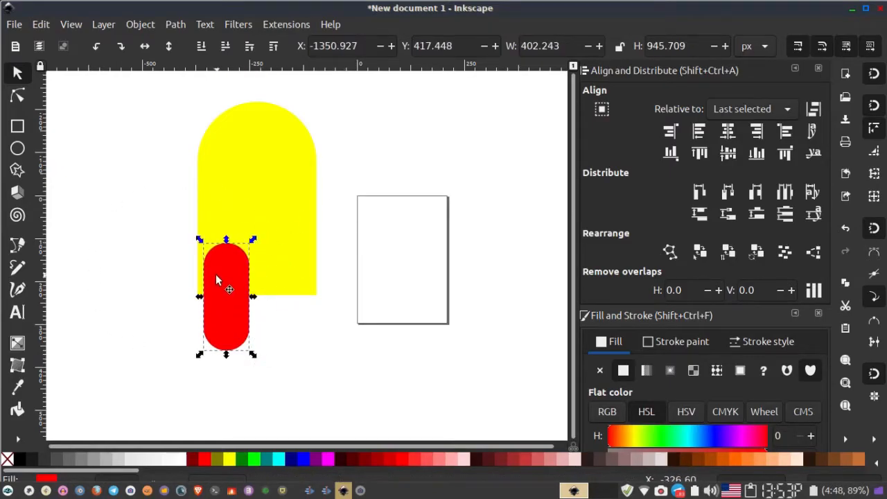
pyautogui.keyDown('shift'); pyautogui.click(244, 230); pyautogui.keyUp('shift')
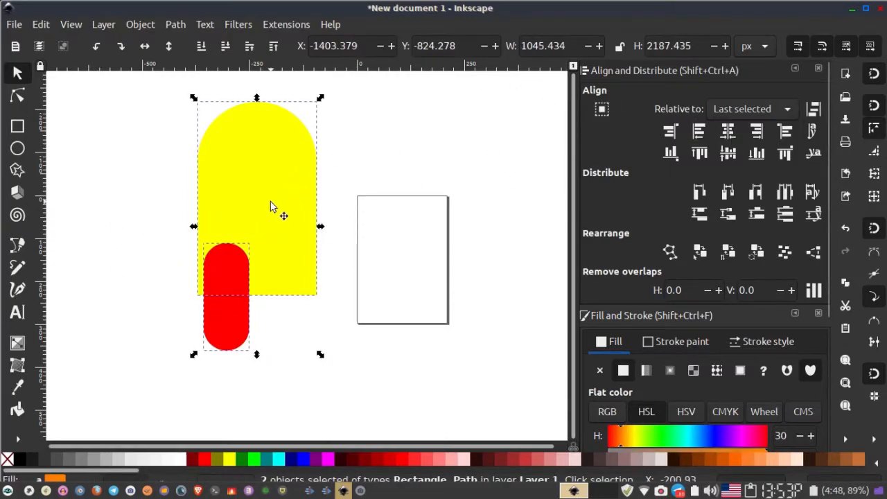
pyautogui.click(700, 132)
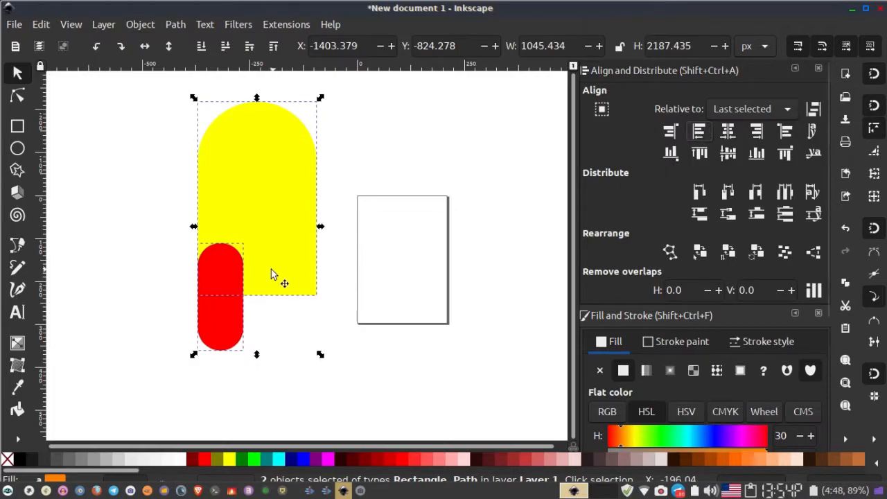
# - Duplicate the leg and align the copy with the body's right side
pyautogui.click(284, 310)
pyautogui.moveTo(249, 312); pyautogui.dragTo(208, 321)
pyautogui.click(171, 289)
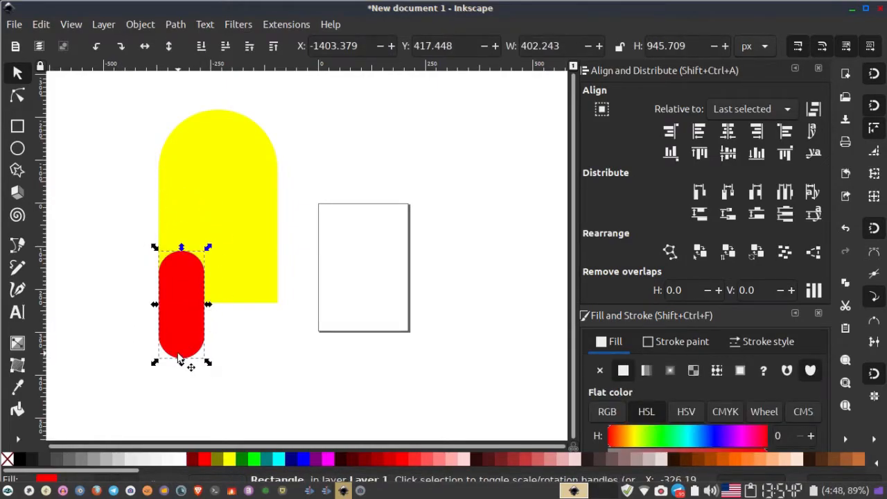
pyautogui.rightClick(216, 288)
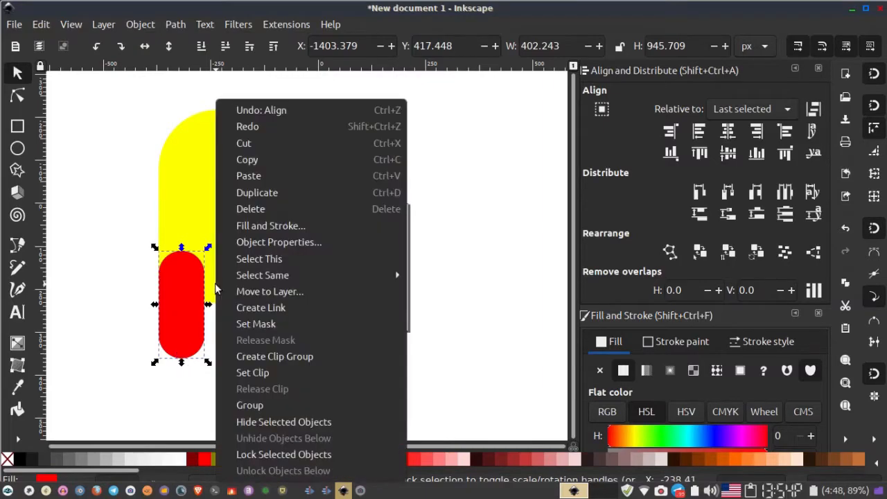
pyautogui.rightClick(167, 322)
pyautogui.click(274, 193)
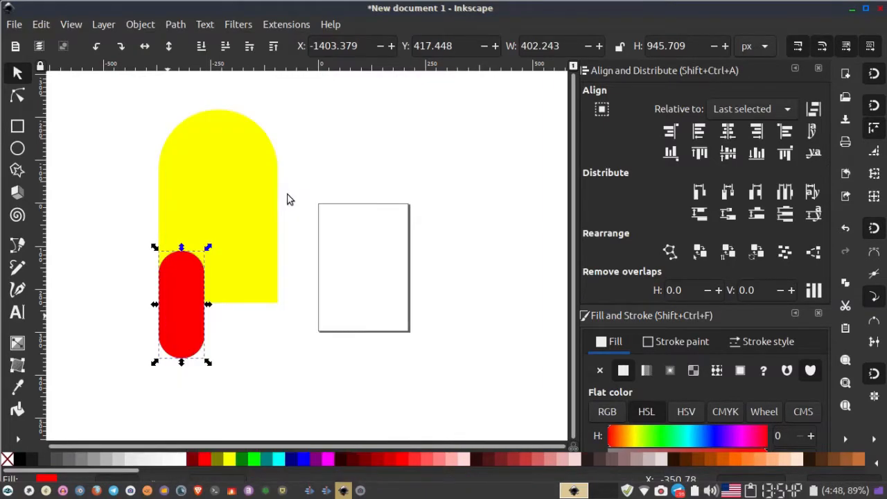
pyautogui.keyDown('shift'); pyautogui.click(221, 202); pyautogui.keyUp('shift')
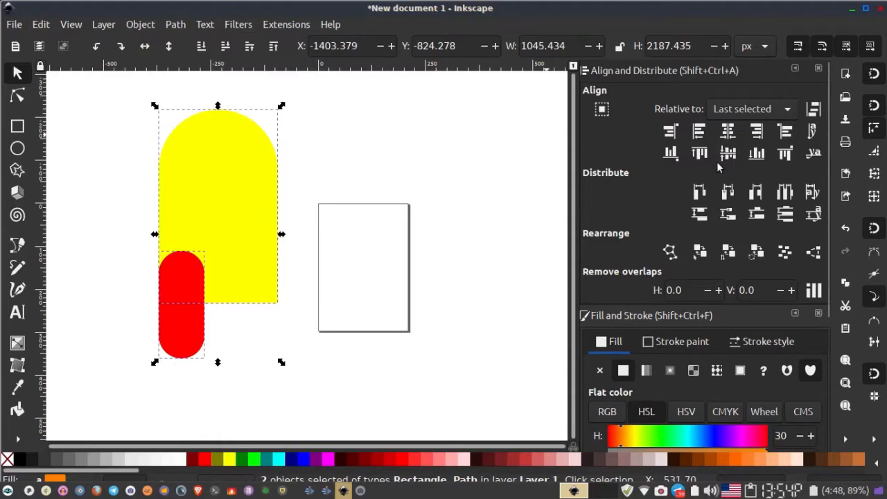
pyautogui.click(757, 134)
pyautogui.click(148, 386)
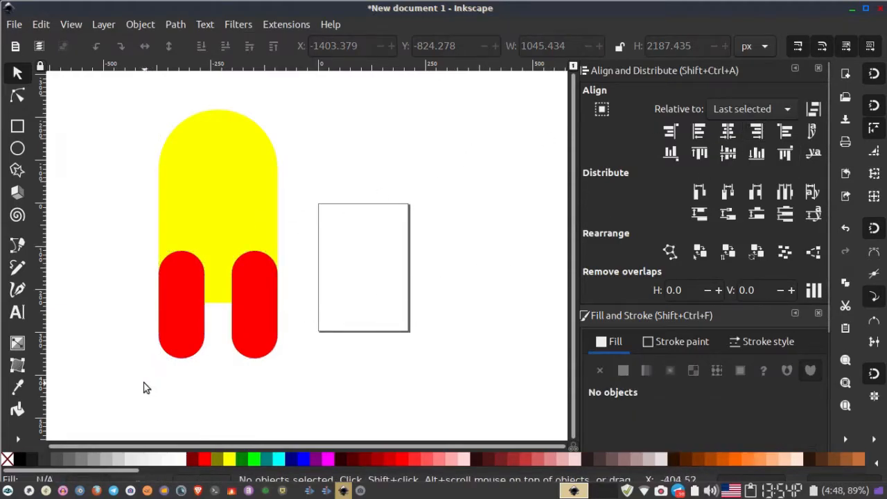
# - Select the body and both legs and union them into a single crewmate shape
pyautogui.moveTo(121, 365); pyautogui.dragTo(329, 105)
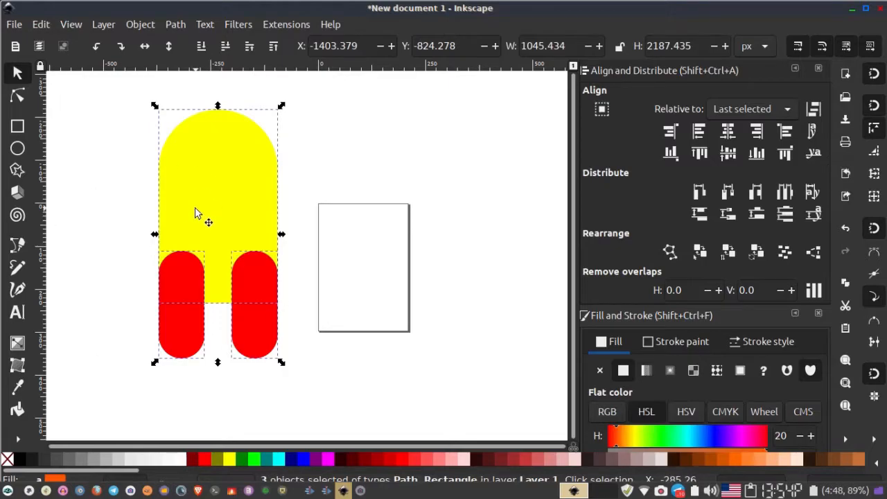
pyautogui.rightClick(196, 214)
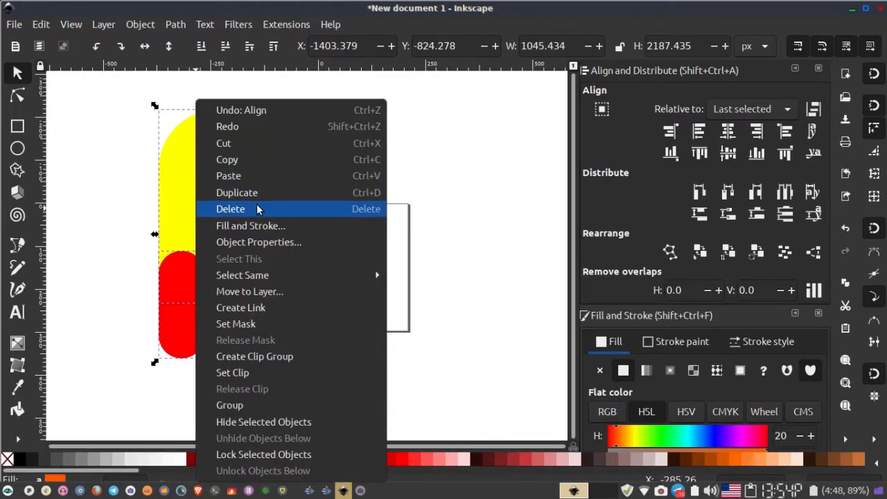
pyautogui.click(174, 214)
pyautogui.click(176, 23)
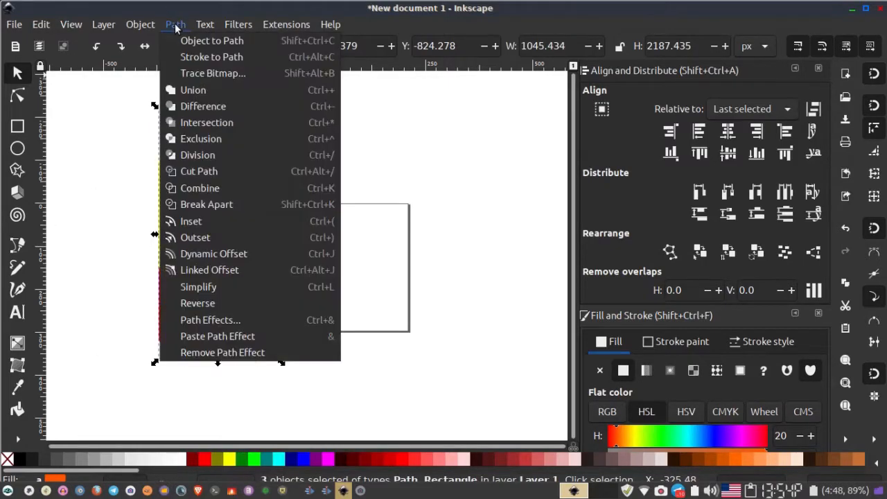
pyautogui.click(204, 91)
pyautogui.moveTo(243, 229); pyautogui.dragTo(328, 246)
pyautogui.moveTo(258, 121); pyautogui.dragTo(258, 131)
pyautogui.press('Escape')
pyautogui.moveTo(268, 283); pyautogui.dragTo(249, 240)
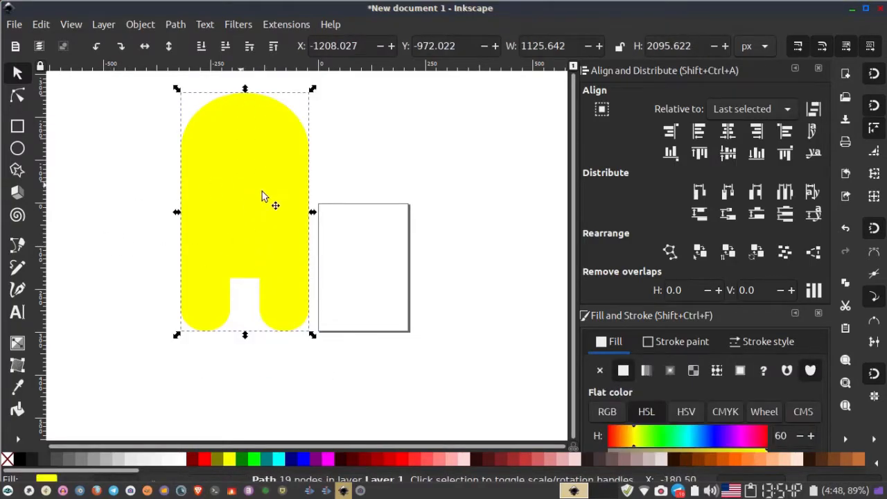
# - Try to lengthen the legs by moving the bottom nodes down with the node tool
pyautogui.click(14, 101)
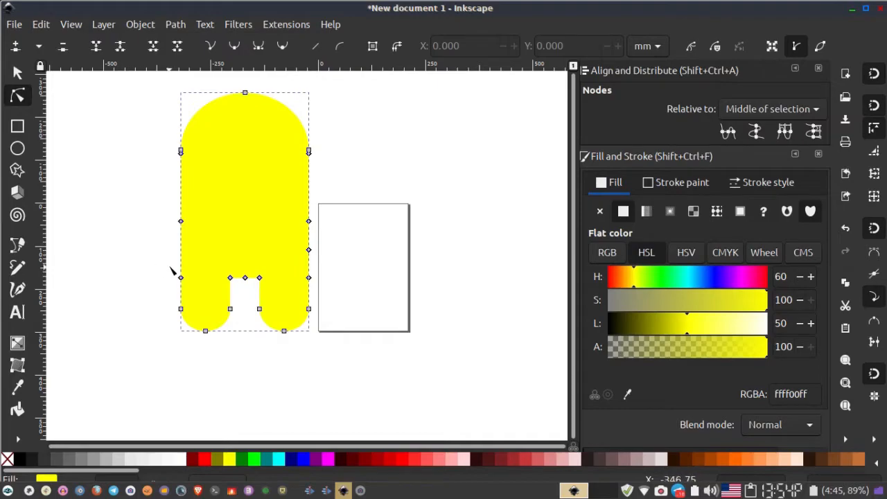
pyautogui.moveTo(141, 265); pyautogui.dragTo(317, 338)
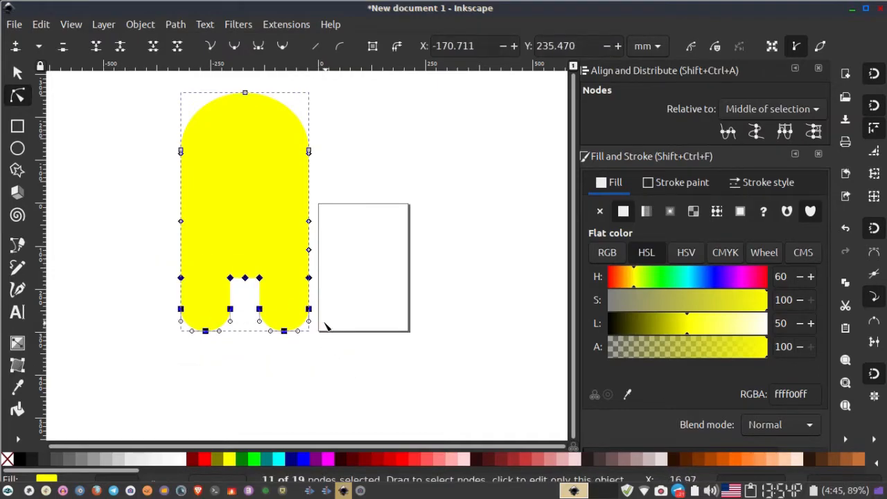
pyautogui.moveTo(312, 313); pyautogui.dragTo(312, 332)
pyautogui.hotkey('ctrl', 'z')
pyautogui.moveTo(151, 304); pyautogui.dragTo(343, 416)
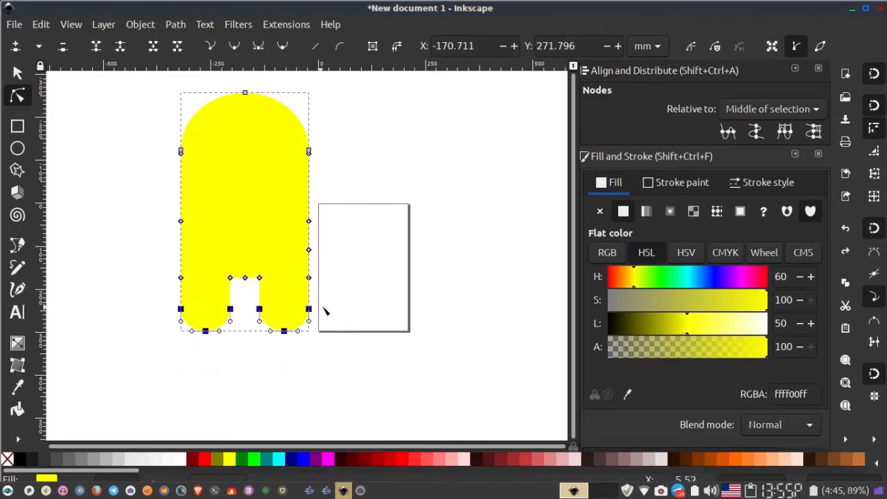
pyautogui.moveTo(309, 310); pyautogui.dragTo(309, 330)
pyautogui.hotkey('ctrl', 'z')
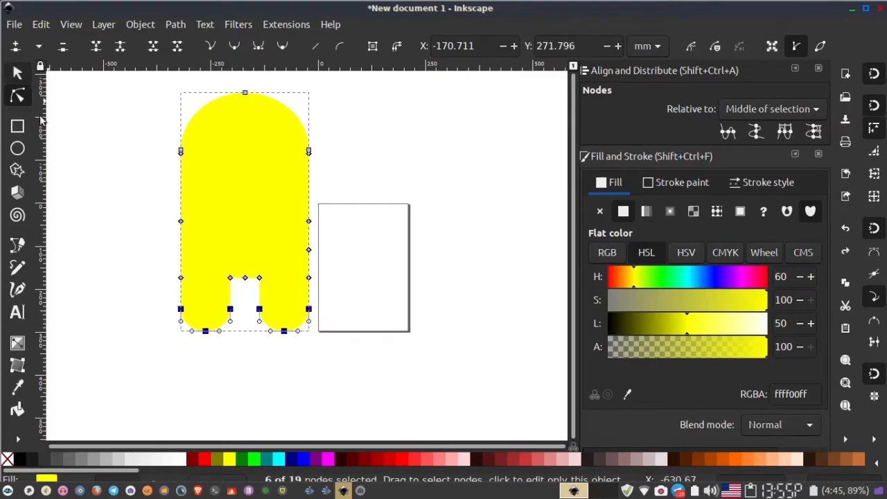
# - Move the merged crewmate shape slightly downward
pyautogui.click(19, 73)
pyautogui.click(149, 215)
pyautogui.moveTo(212, 225); pyautogui.dragTo(217, 245)
pyautogui.click(330, 234)
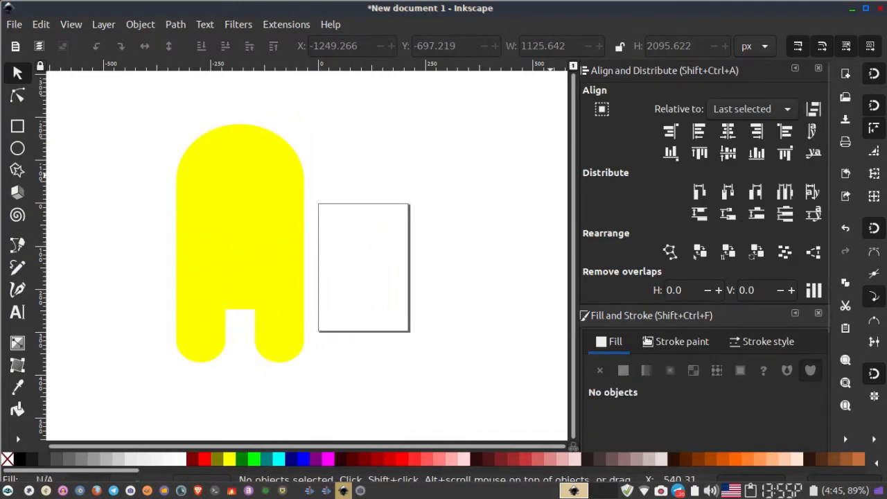
# - Draw a red rounded rectangle about 100 × 312 mm for the backpack
pyautogui.click(17, 126)
pyautogui.moveTo(97, 142); pyautogui.dragTo(139, 277)
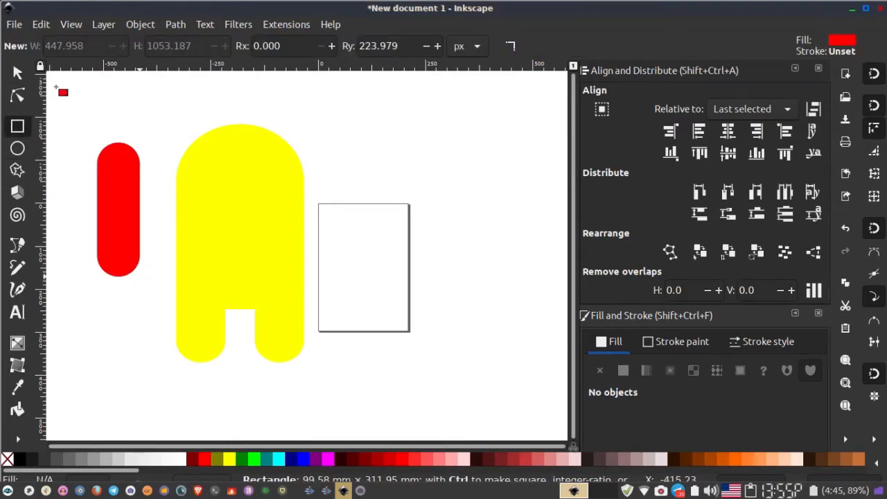
pyautogui.click(17, 72)
# - Move the backpack rectangle against the left side of the body
pyautogui.moveTo(131, 200); pyautogui.dragTo(181, 249)
pyautogui.click(96, 232)
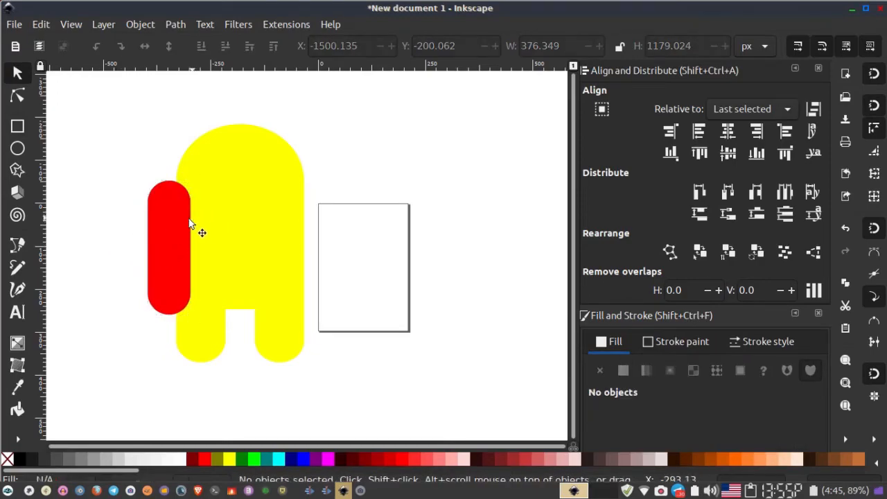
pyautogui.click(183, 219)
pyautogui.moveTo(178, 227); pyautogui.dragTo(184, 221)
pyautogui.click(147, 279)
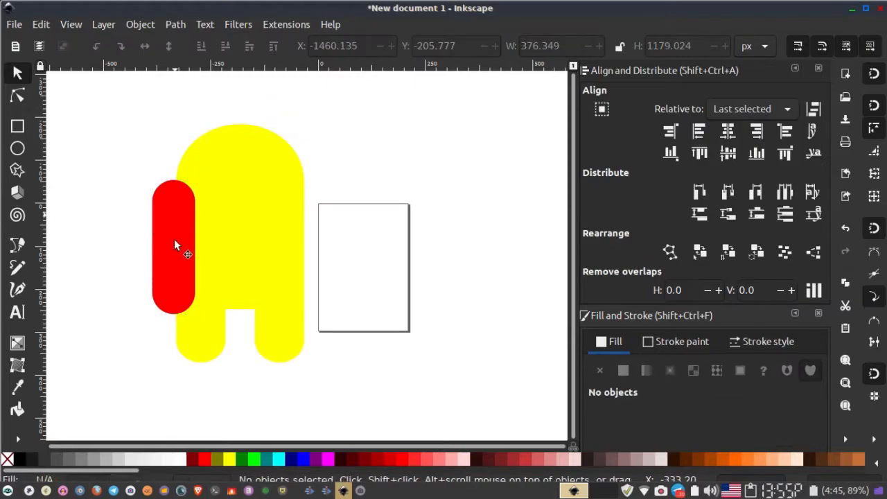
pyautogui.moveTo(178, 259); pyautogui.dragTo(183, 260)
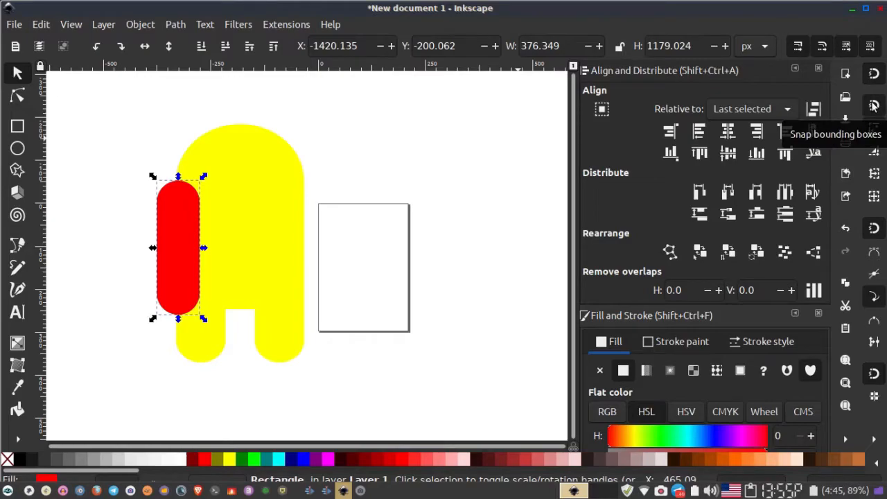
# - Enable bounding-box corner and centre snapping and snap the backpack to the body's left side
pyautogui.click(876, 152)
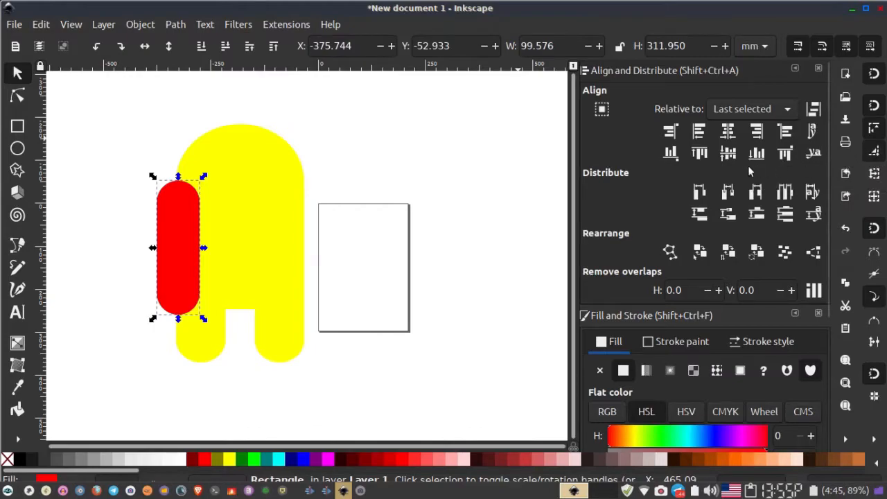
pyautogui.click(874, 199)
pyautogui.moveTo(164, 240); pyautogui.dragTo(172, 237)
pyautogui.click(146, 213)
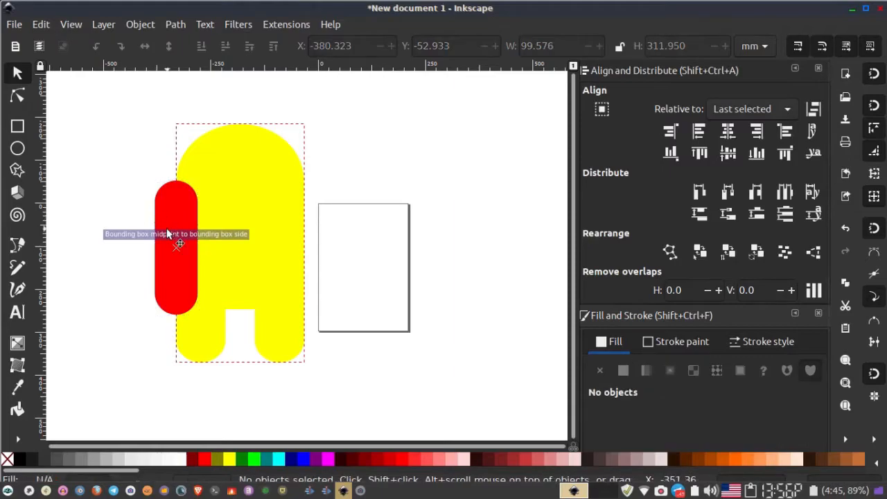
# - Lower the backpack to the bottom of the stacking order behind the body
pyautogui.scroll(1, 167, 236)
pyautogui.click(172, 253)
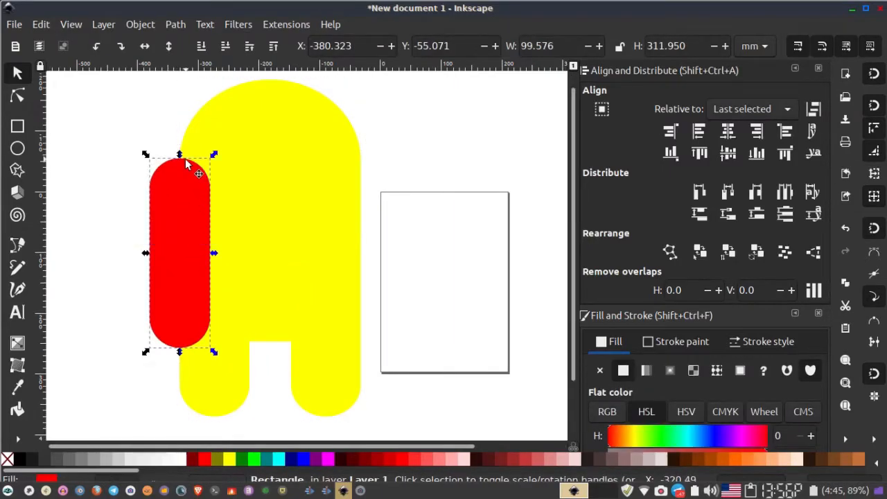
pyautogui.click(119, 213)
pyautogui.scroll(-1, 219, 225)
pyautogui.scroll(2, 172, 273)
pyautogui.click(173, 272)
pyautogui.scroll(-2, 172, 269)
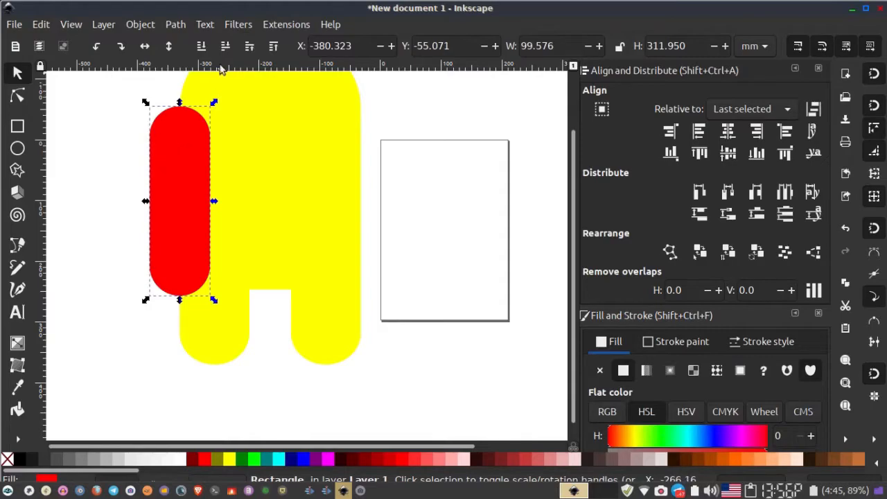
pyautogui.click(202, 47)
# - Send the selected backpack rectangle to the very bottom so the body overlaps it
pyautogui.click(201, 47)
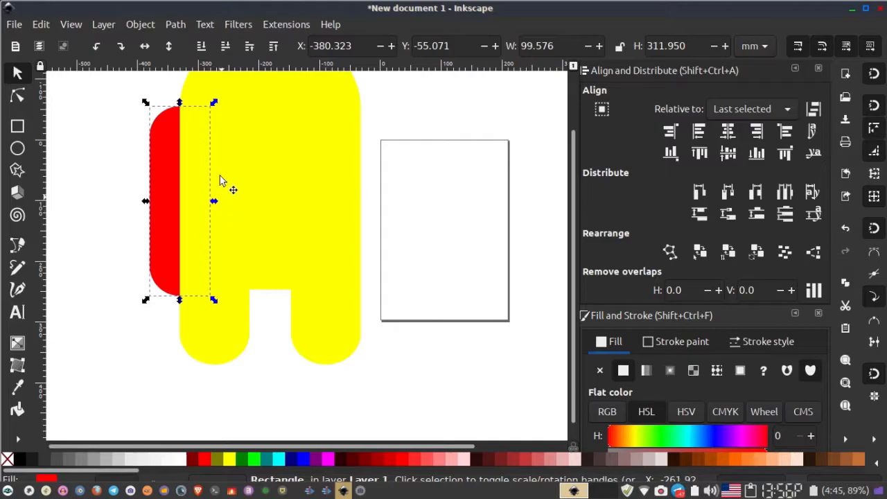
pyautogui.scroll(2, 210, 192)
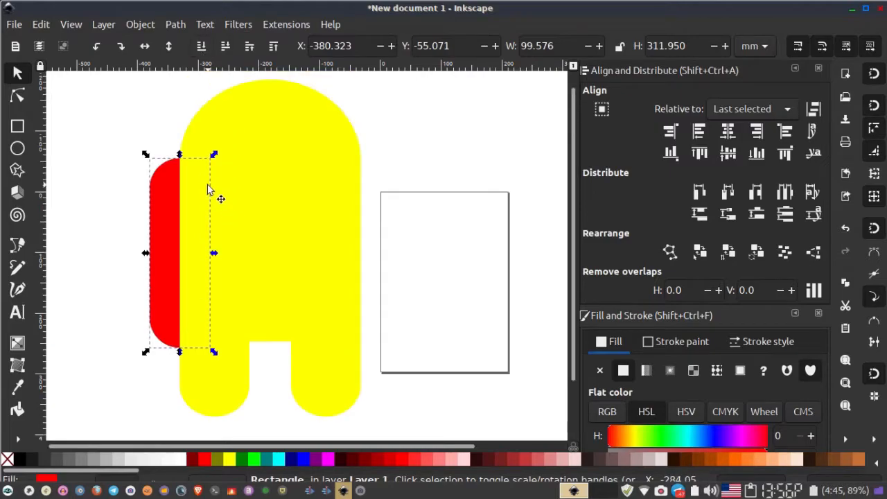
pyautogui.click(146, 362)
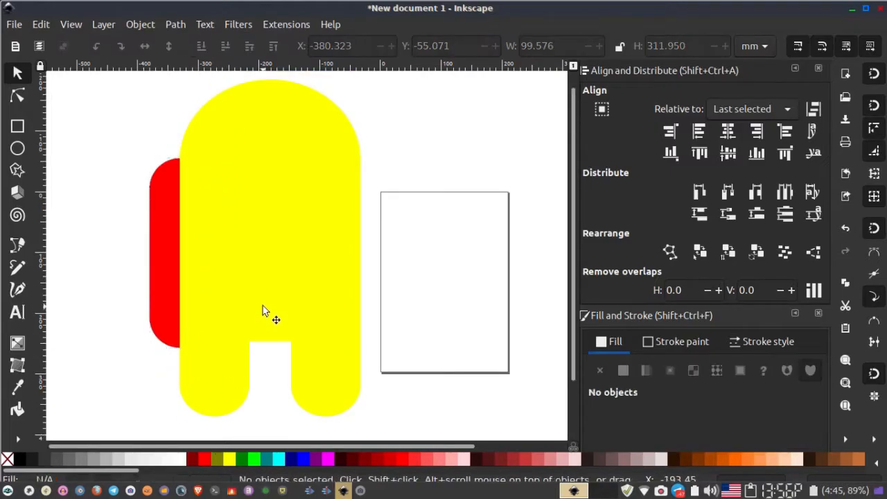
# - Recolour the body with the same red fill as the backpack
pyautogui.click(263, 312)
pyautogui.click(217, 460)
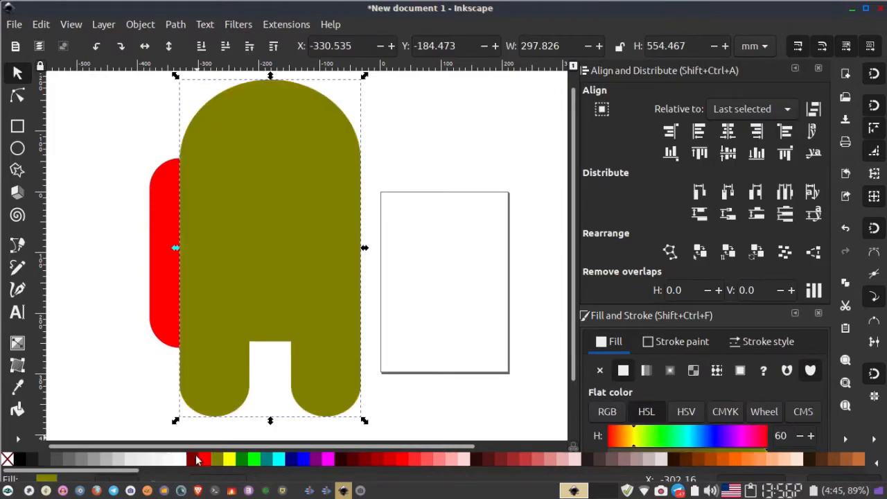
pyautogui.hscroll(3, 194, 468)
pyautogui.hscroll(-5, 116, 469)
pyautogui.click(203, 459)
pyautogui.click(118, 333)
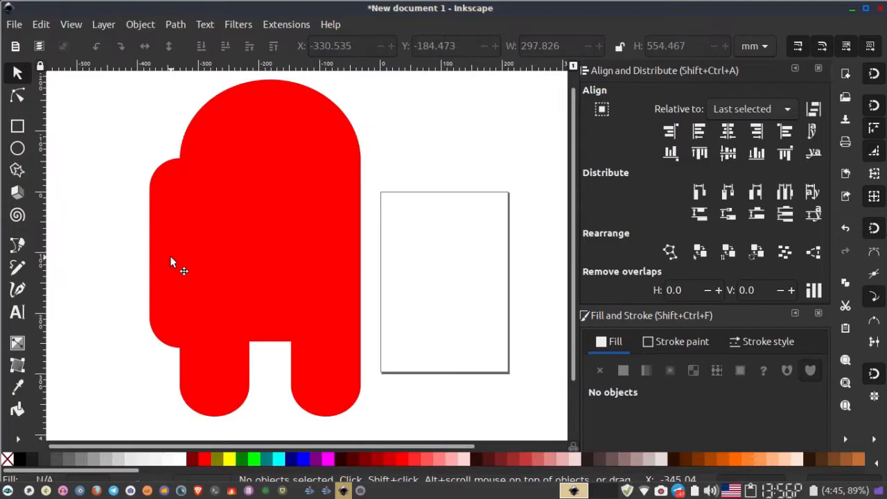
# - Draw a rounded rectangle about 211 × 175 mm for the visor beside the body
pyautogui.click(170, 255)
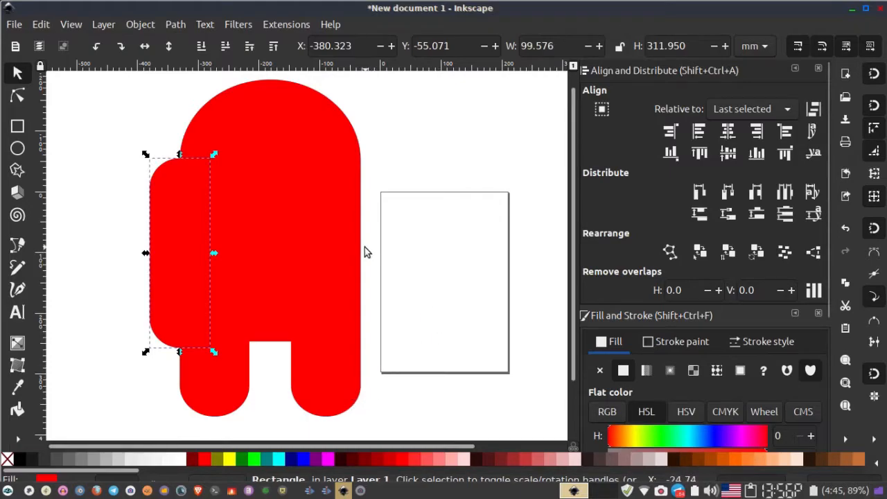
pyautogui.scroll(2, 365, 247)
pyautogui.scroll(-2, 365, 247)
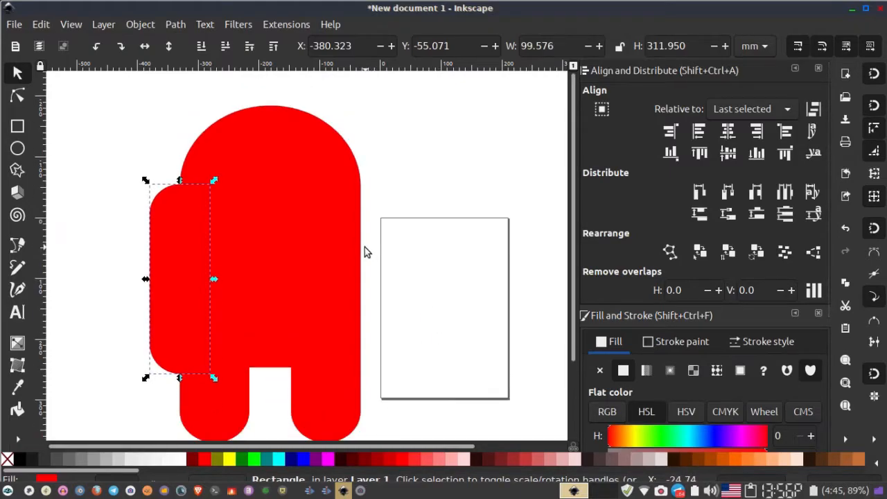
pyautogui.click(406, 261)
pyautogui.click(17, 127)
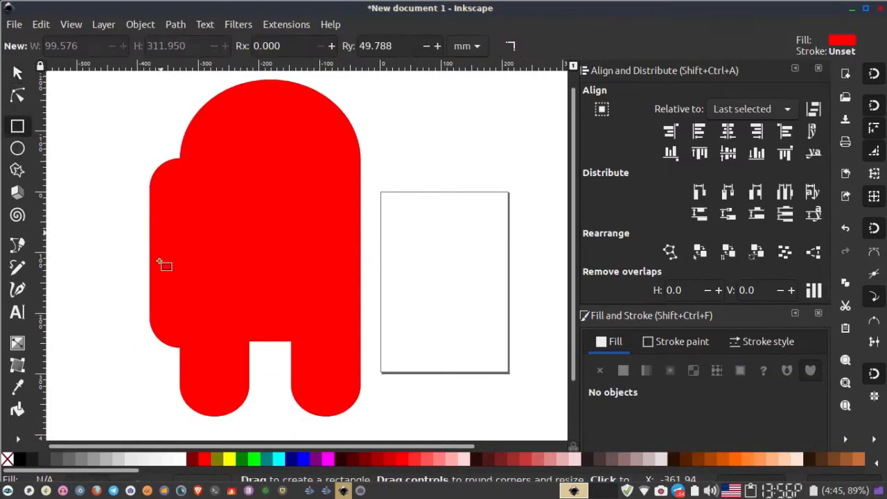
pyautogui.moveTo(397, 194); pyautogui.dragTo(526, 301)
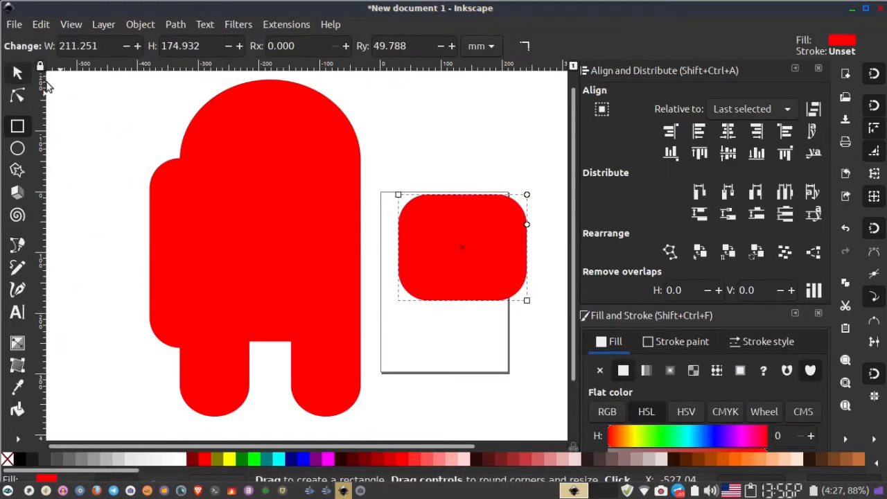
# - Fill the visor rectangle white and move it over the upper right part of the body
pyautogui.click(17, 71)
pyautogui.click(184, 459)
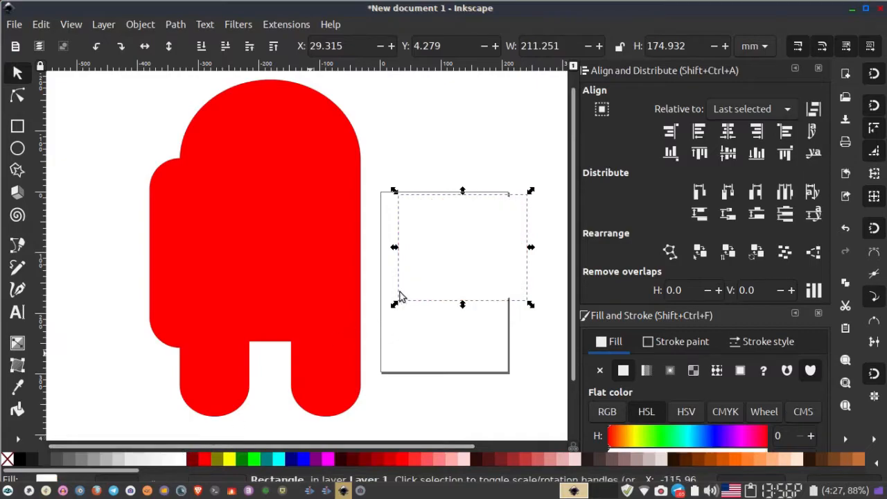
pyautogui.moveTo(458, 283); pyautogui.dragTo(311, 239)
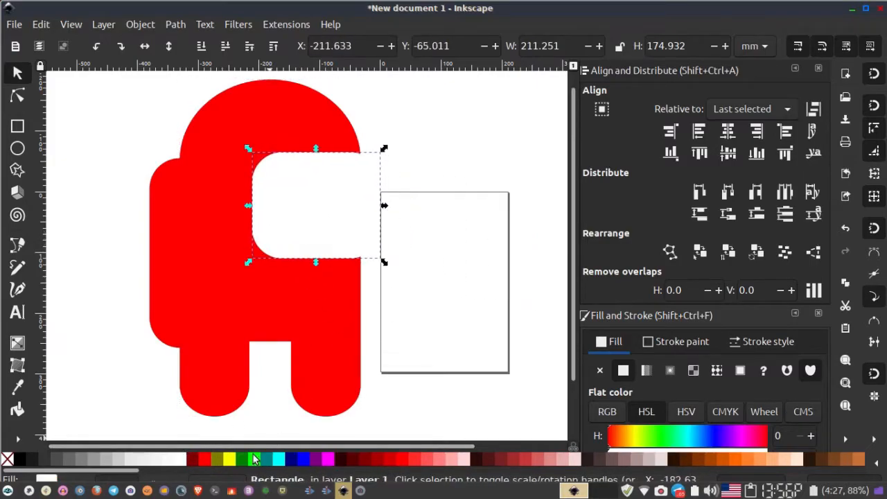
# - Colour the visor yellow and resize it to about 203 × 149 mm
pyautogui.click(229, 459)
pyautogui.moveTo(248, 262); pyautogui.dragTo(253, 247)
pyautogui.moveTo(305, 217); pyautogui.dragTo(301, 214)
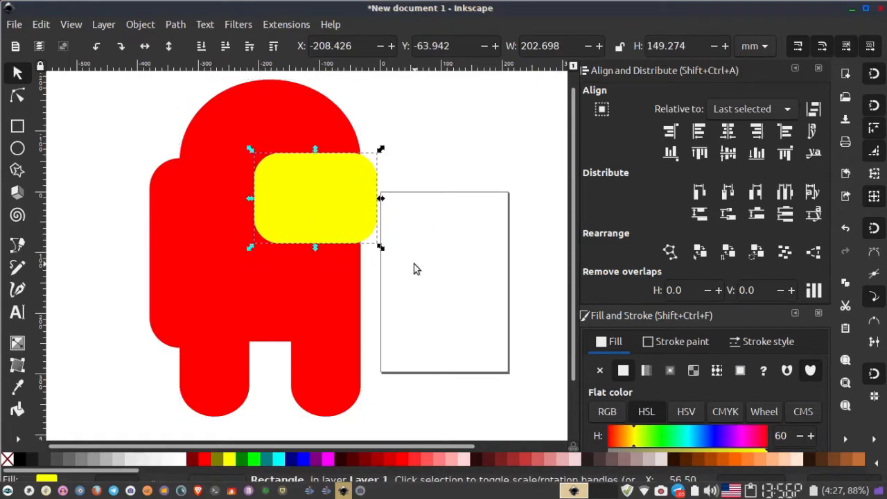
pyautogui.click(414, 269)
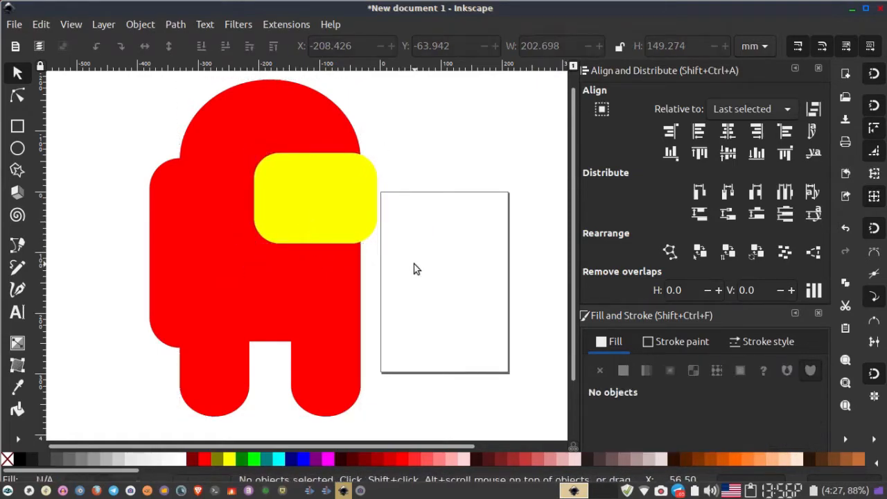
# - Enlarge the visor from its corner to about 214 × 158 mm
pyautogui.click(319, 200)
pyautogui.moveTo(250, 147); pyautogui.dragTo(244, 143)
pyautogui.click(402, 188)
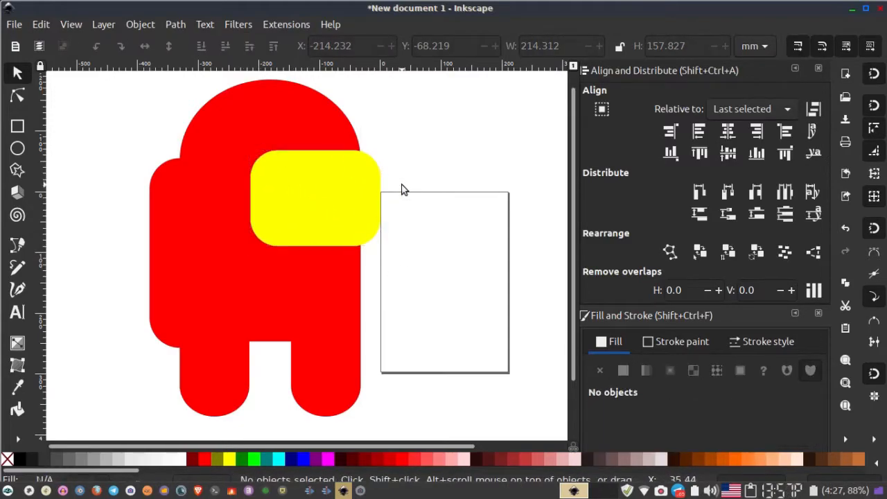
pyautogui.click(335, 233)
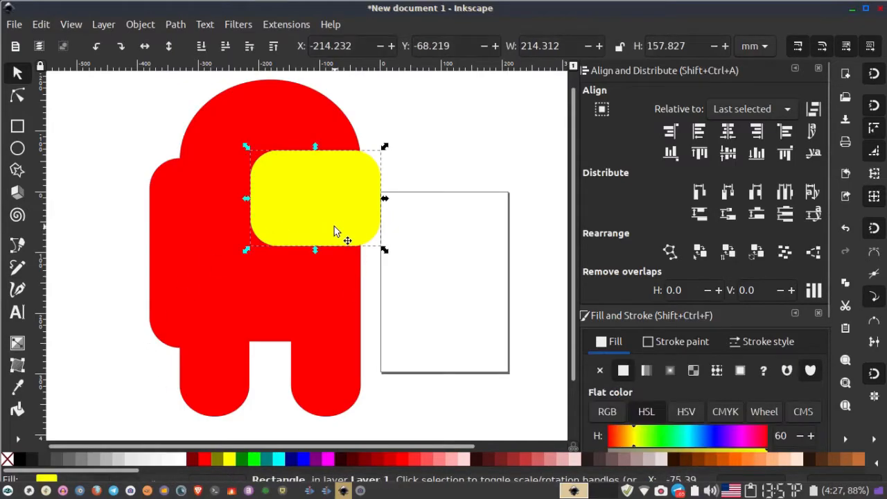
# - Give the red body a flat black stroke
pyautogui.keyDown('ctrl'); pyautogui.scroll(-1, 384, 302); pyautogui.keyUp('ctrl')
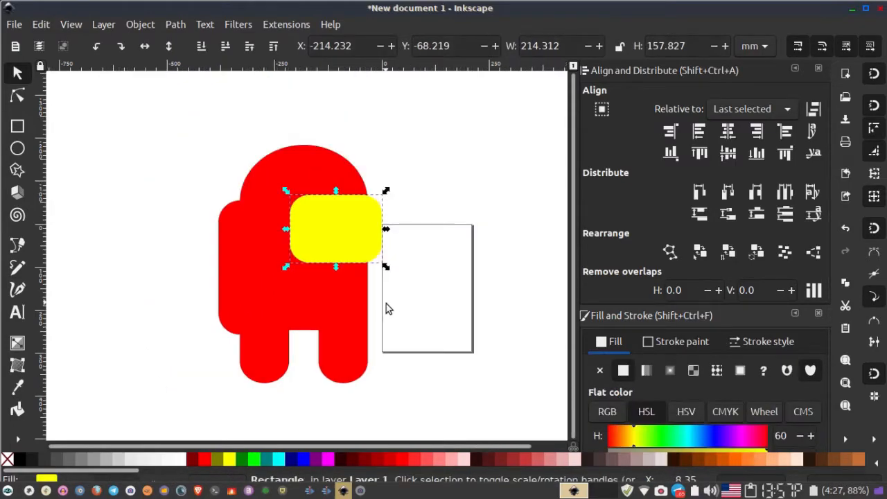
pyautogui.moveTo(385, 302); pyautogui.dragTo(280, 296)
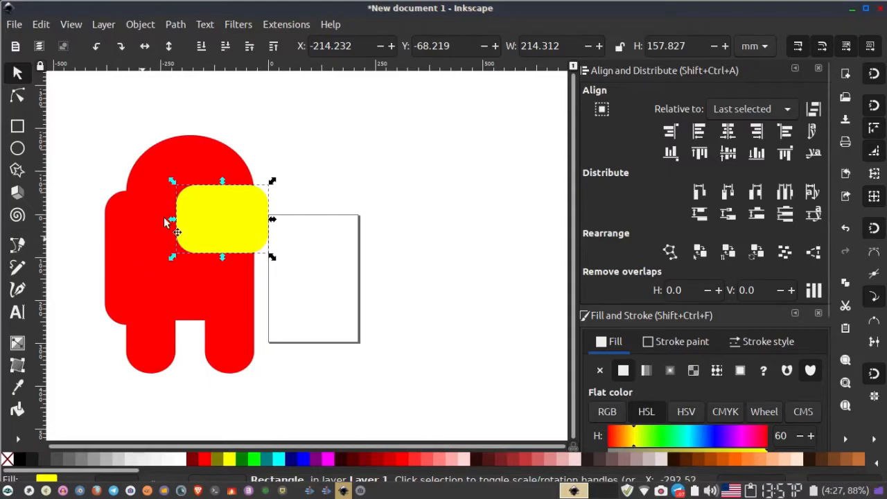
pyautogui.click(123, 303)
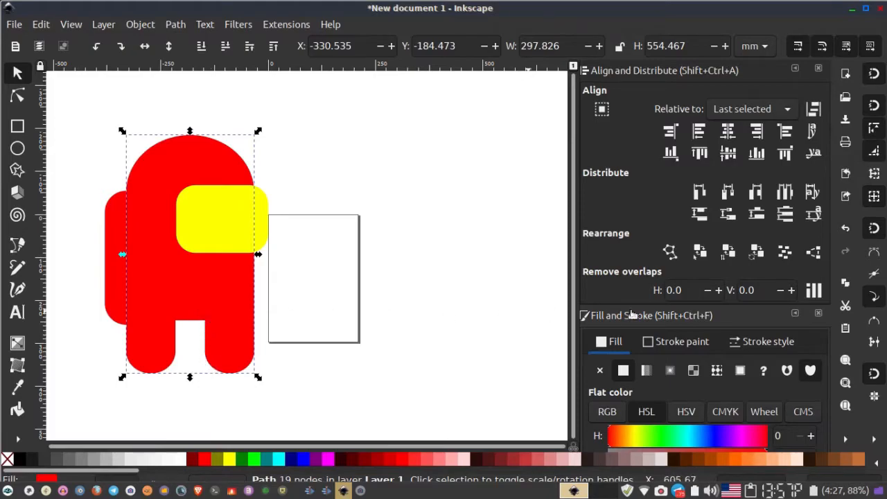
pyautogui.scroll(-5, 692, 308)
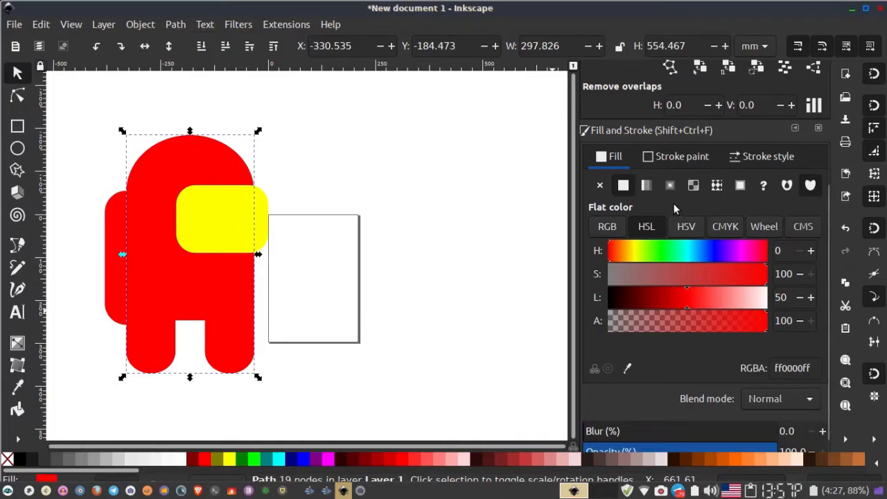
pyautogui.click(671, 158)
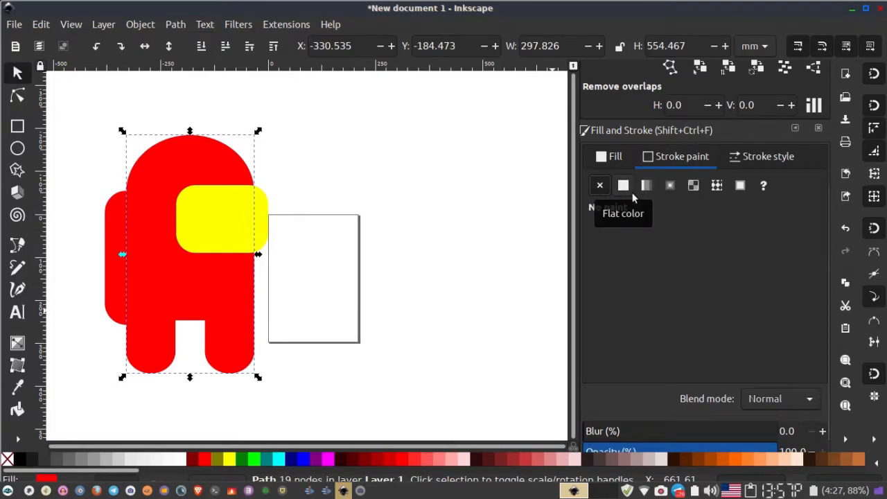
pyautogui.click(623, 185)
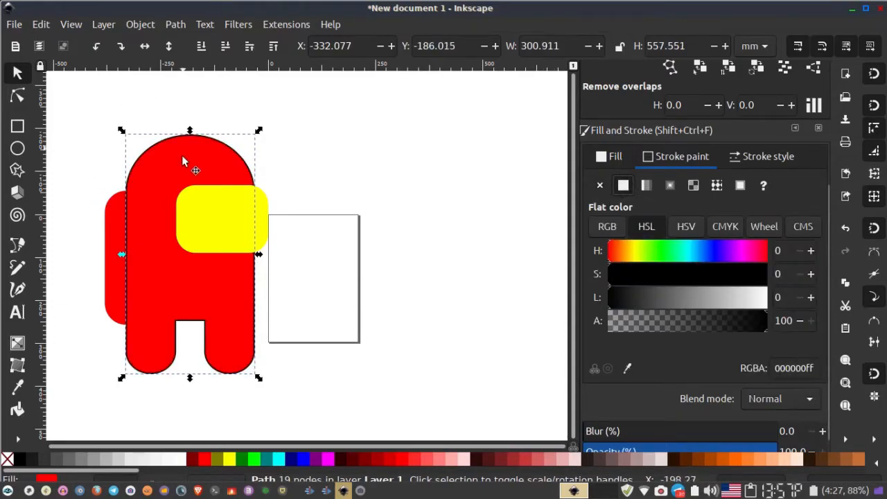
# - Set the body's stroke width to 7 mm
pyautogui.click(803, 161)
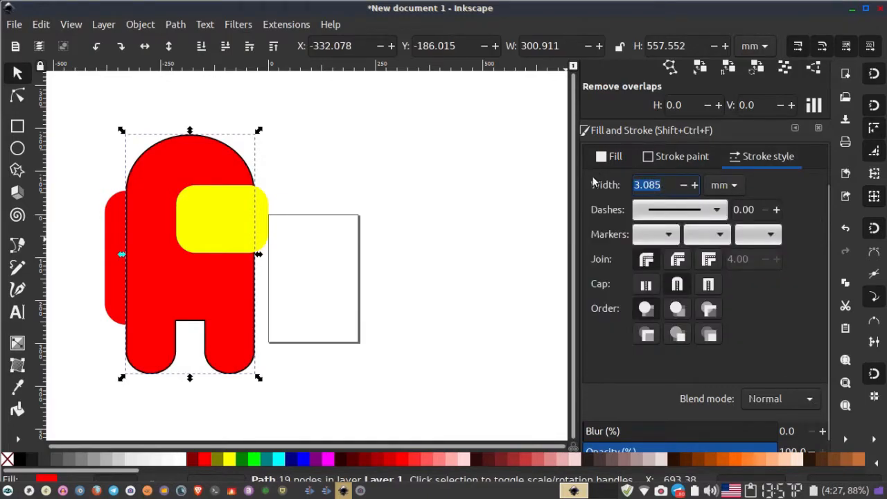
pyautogui.write('4')
pyautogui.press('Return')
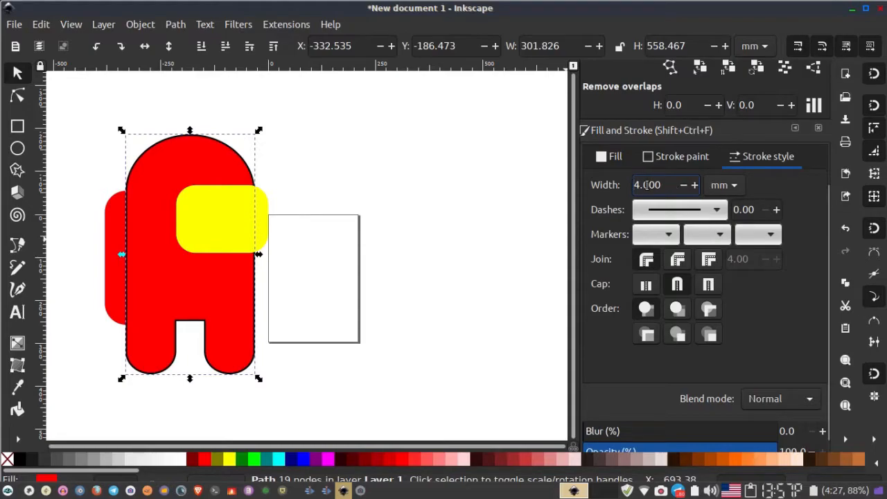
pyautogui.moveTo(660, 185); pyautogui.dragTo(538, 168)
pyautogui.write('7')
pyautogui.press('Return')
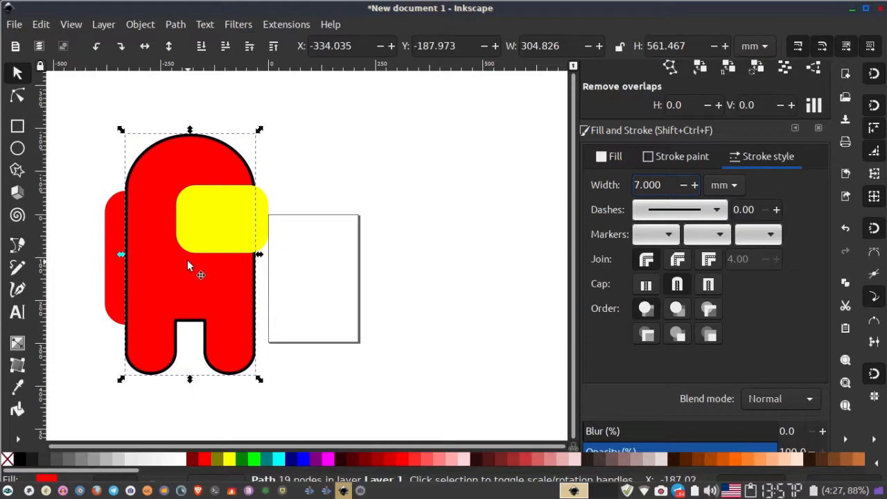
# - Give the backpack a flat black stroke 2 mm wide
pyautogui.moveTo(189, 261); pyautogui.dragTo(292, 263)
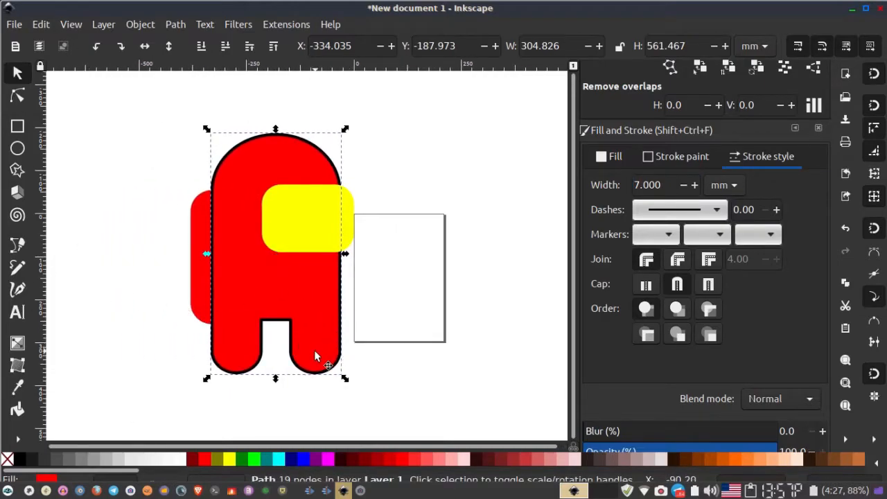
pyautogui.click(184, 351)
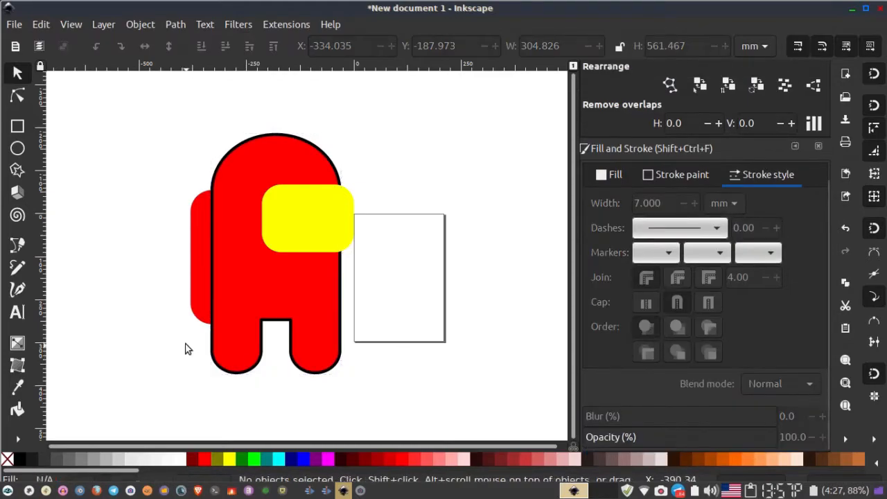
pyautogui.click(199, 250)
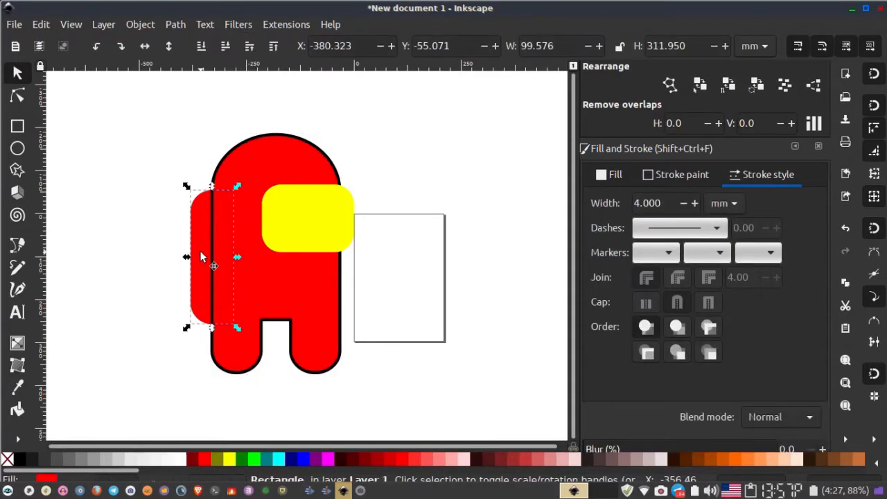
pyautogui.click(669, 176)
pyautogui.click(623, 203)
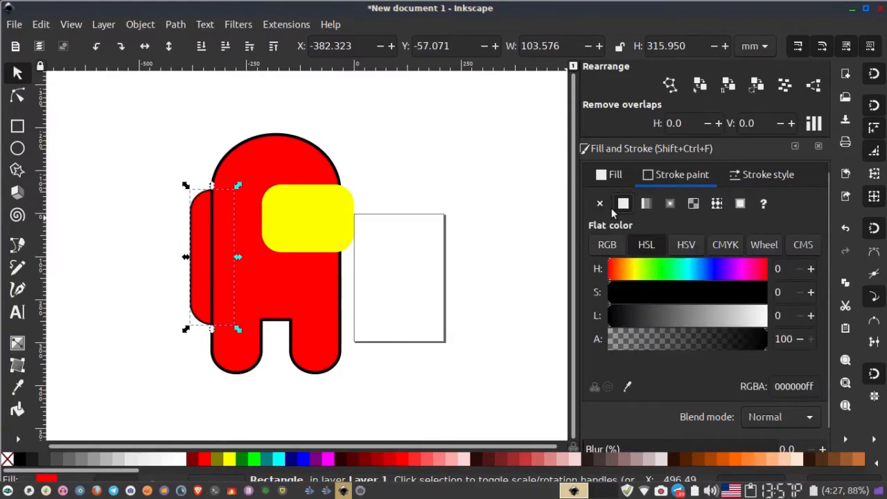
pyautogui.click(763, 175)
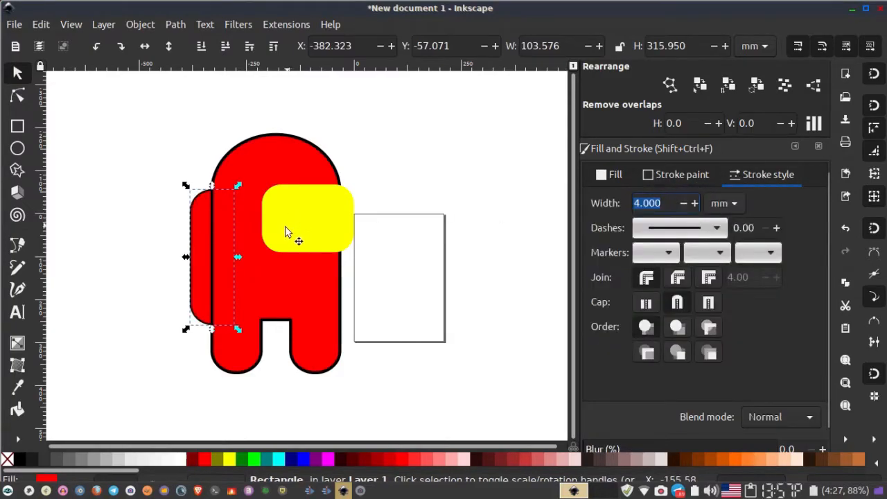
pyautogui.write('2')
pyautogui.press('Return')
# - Fill the visor white and give it a flat black stroke 7 mm wide
pyautogui.click(312, 222)
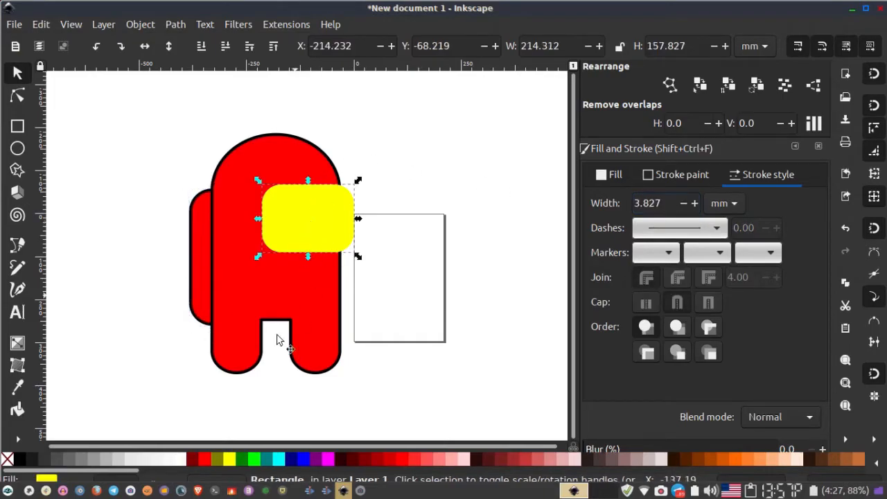
pyautogui.click(178, 462)
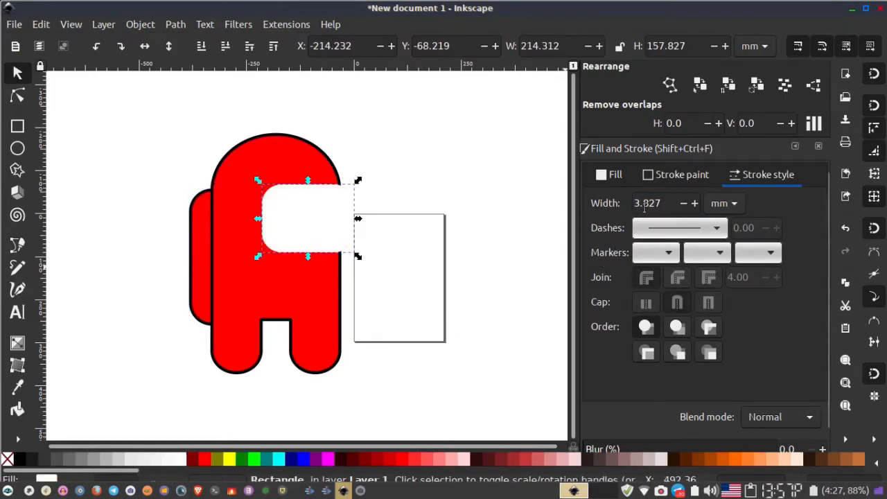
pyautogui.click(663, 183)
pyautogui.click(624, 203)
pyautogui.click(759, 175)
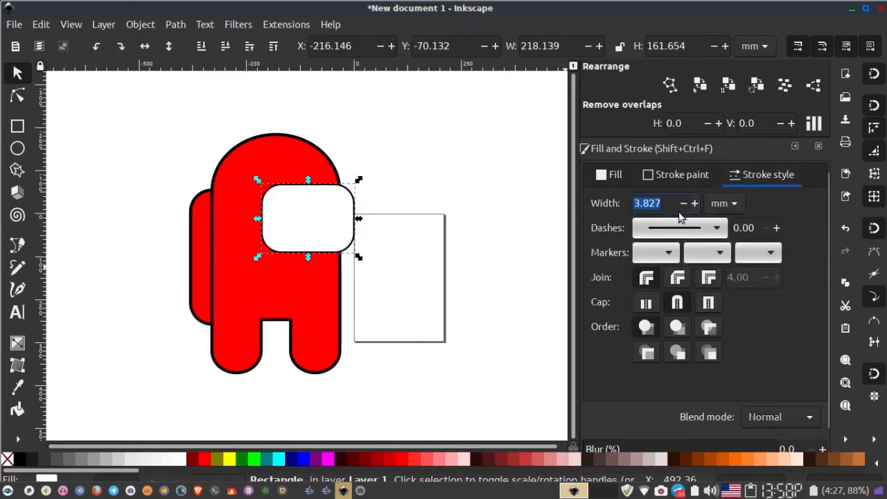
pyautogui.write('7')
pyautogui.press('Return')
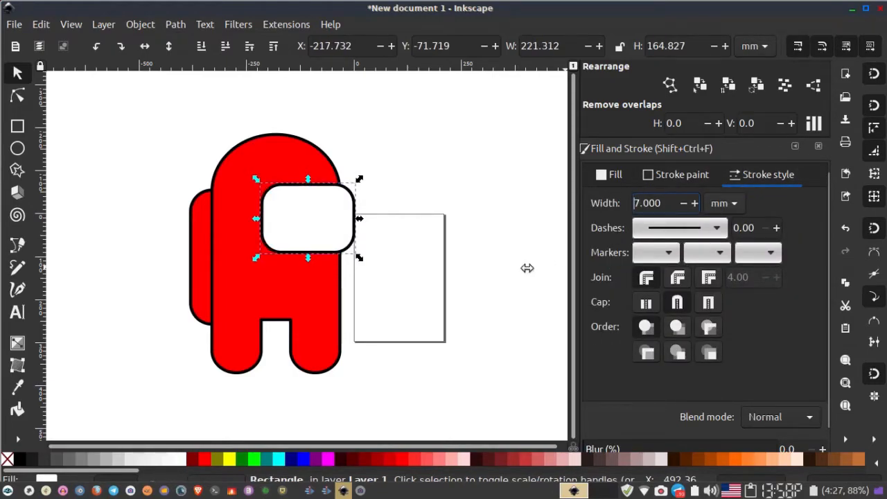
pyautogui.click(502, 248)
pyautogui.moveTo(358, 243); pyautogui.dragTo(302, 254)
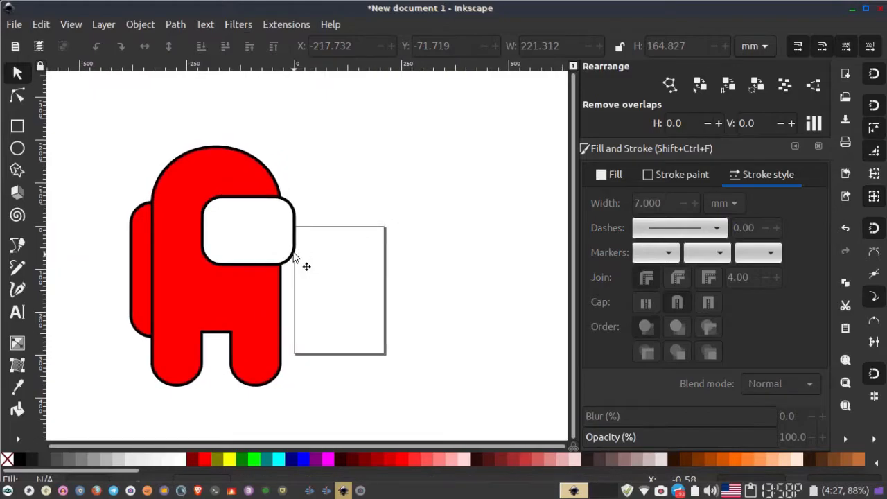
pyautogui.moveTo(253, 327); pyautogui.dragTo(281, 294)
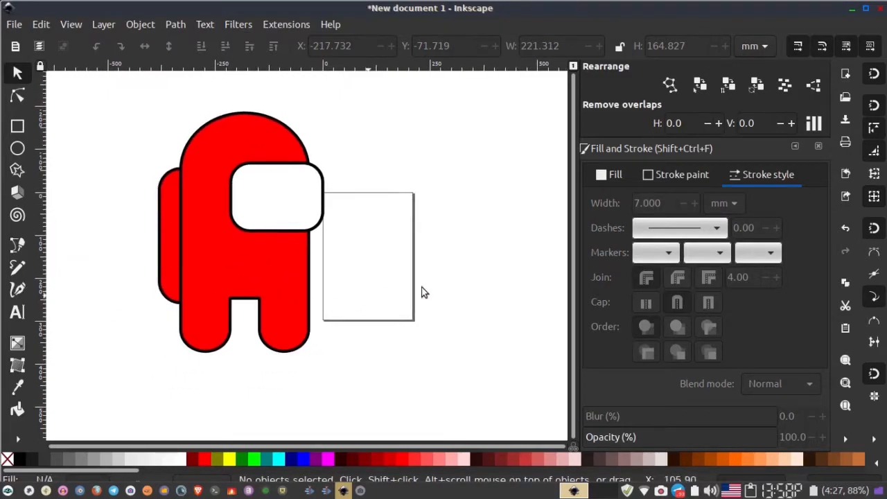
# - Stretch the visor's left edge slightly outward to widen it
pyautogui.click(243, 206)
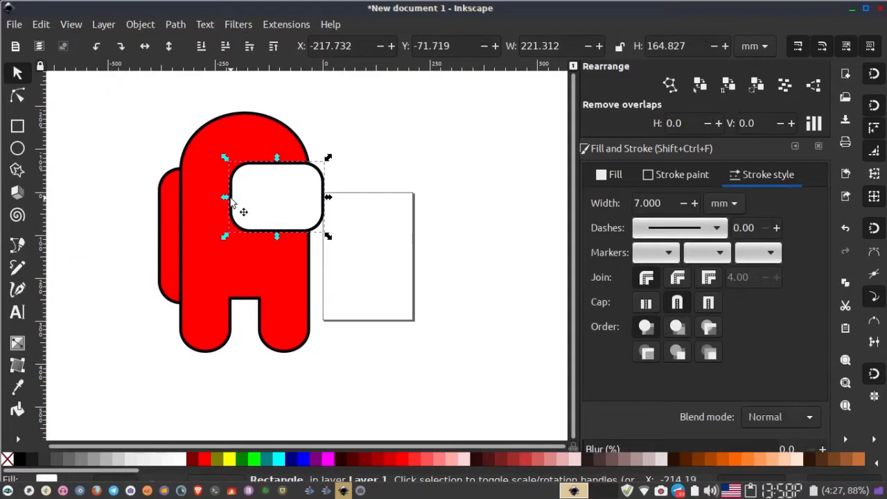
pyautogui.moveTo(227, 199)
pyautogui.mouseDown()
pyautogui.moveTo(221, 202)
pyautogui.moveTo(229, 200)
pyautogui.mouseUp()
pyautogui.click(357, 243)
# - Draw a straight horizontal line across the top of the gap between the legs with the Bezier tool
pyautogui.scroll(-2, 353, 264)
pyautogui.scroll(2, 352, 264)
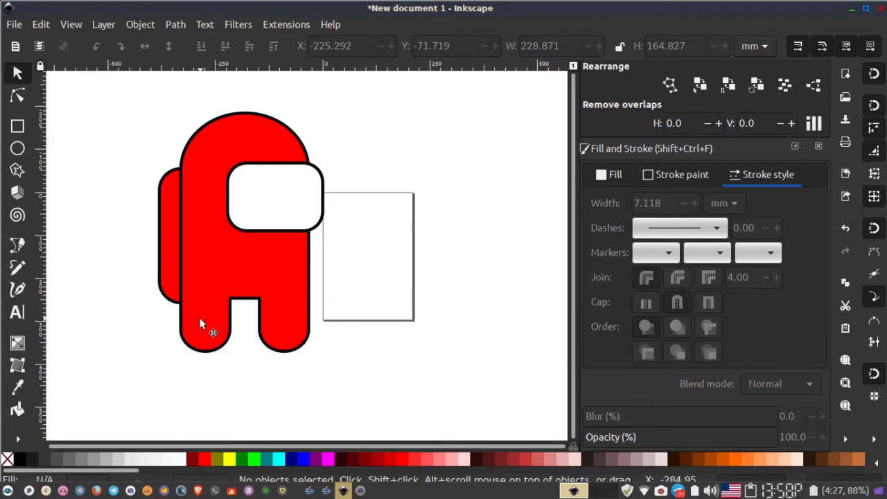
pyautogui.scroll(4, 232, 317)
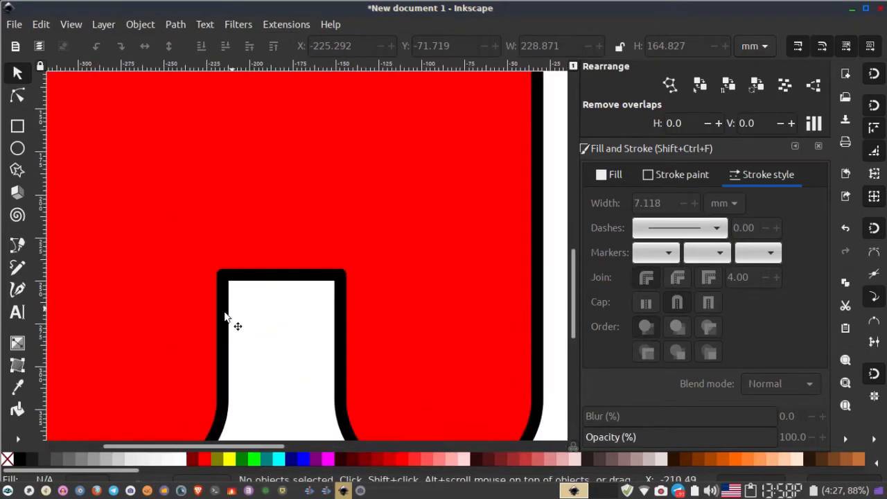
pyautogui.scroll(-2, 210, 321)
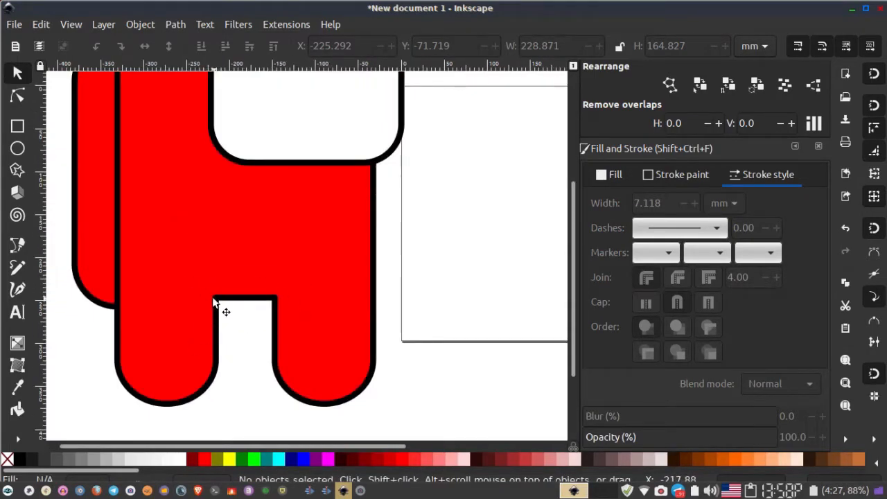
pyautogui.scroll(1, 285, 296)
pyautogui.moveTo(167, 287); pyautogui.dragTo(280, 315)
pyautogui.hotkey('ctrl', 'z')
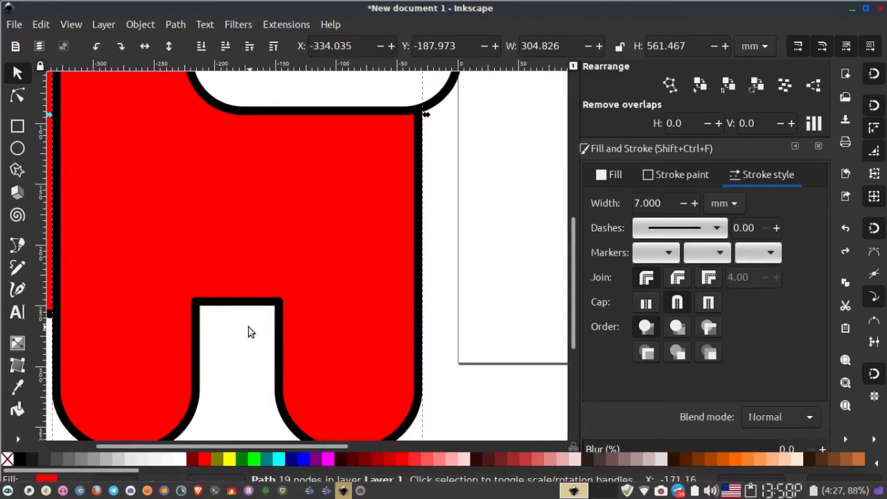
pyautogui.hscroll(-2, 104, 319)
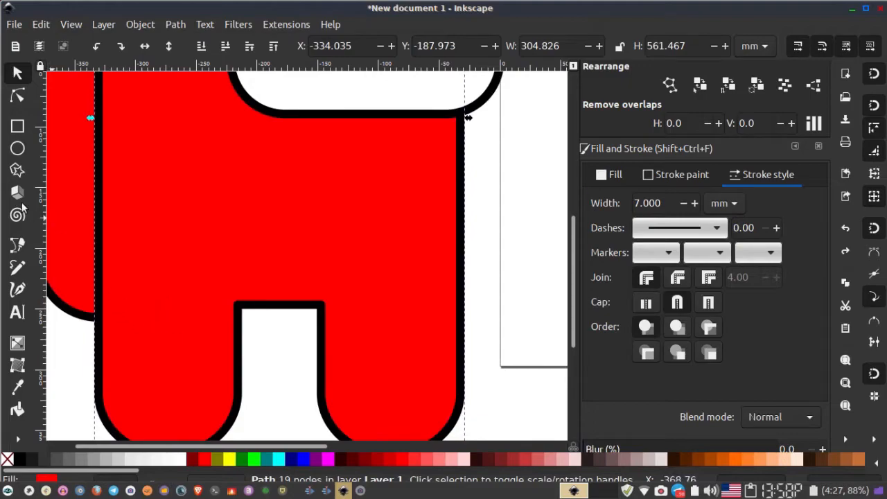
pyautogui.click(17, 246)
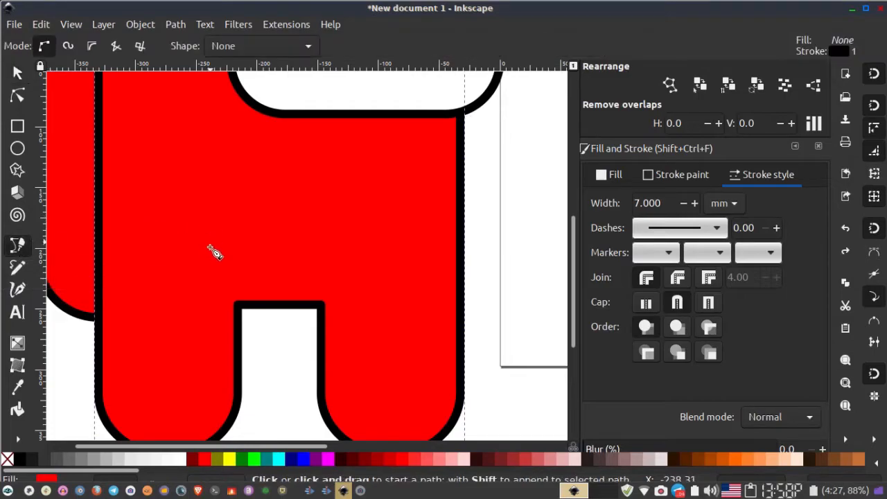
pyautogui.click(218, 308)
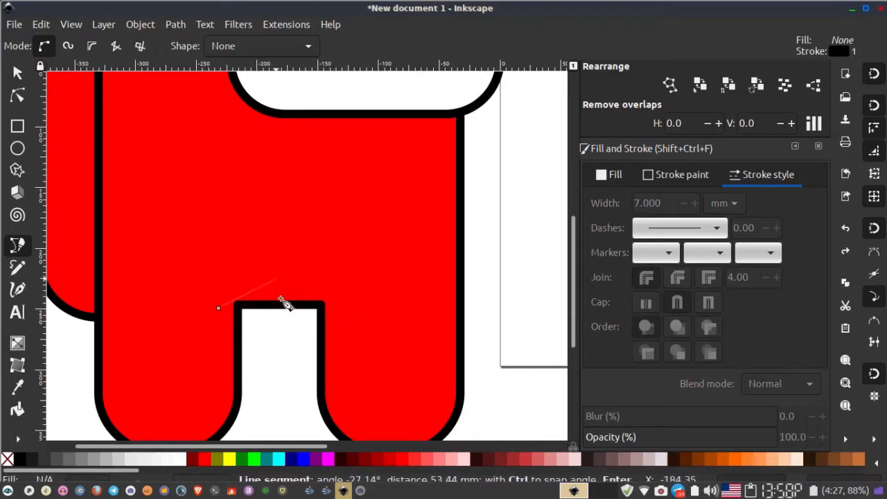
pyautogui.click(350, 309)
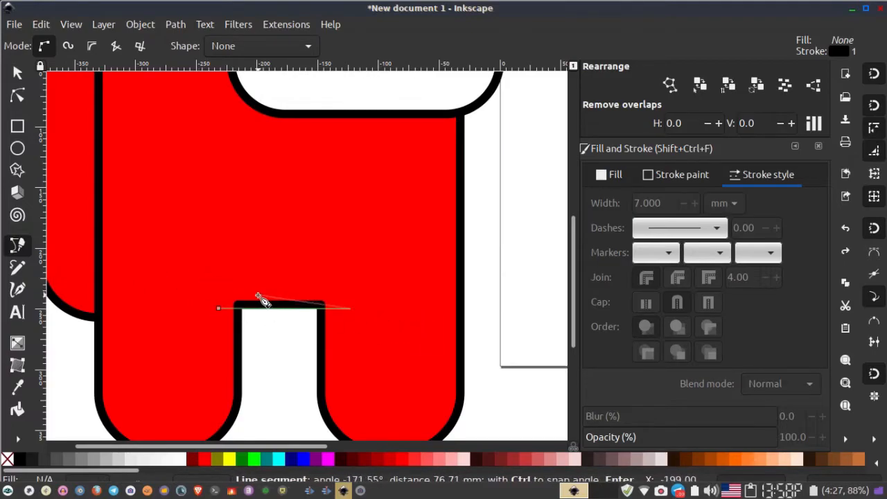
pyautogui.press('Return')
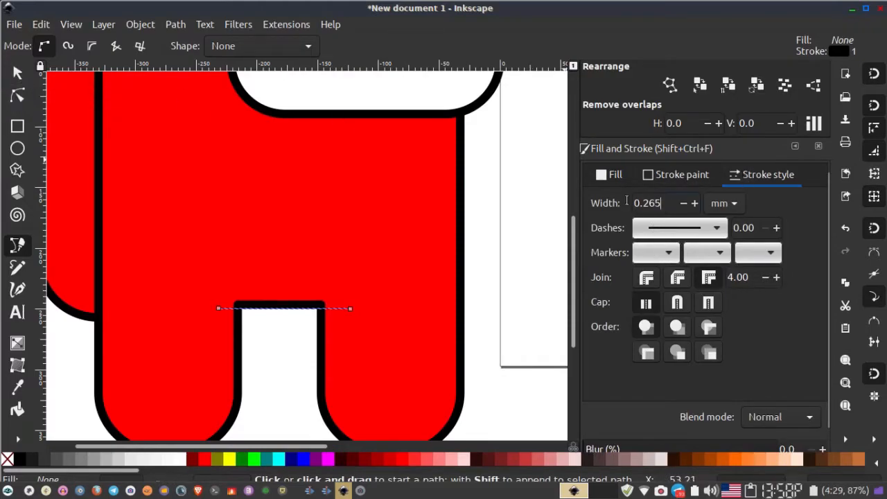
# - Set the new line's stroke width to 7 mm
pyautogui.moveTo(667, 205); pyautogui.dragTo(404, 160)
pyautogui.write('7')
pyautogui.press('Return')
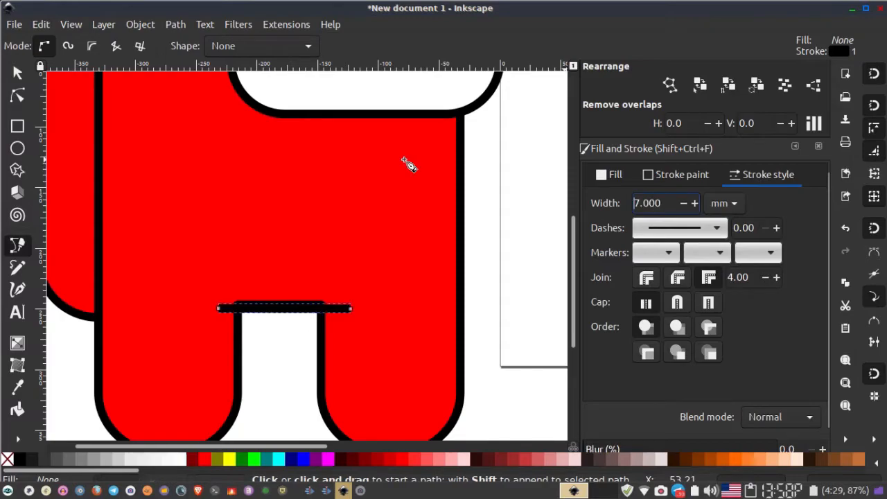
# - Move the line up onto the leg gap's top edge and center it horizontally on the body
pyautogui.click(17, 72)
pyautogui.scroll(1, 237, 262)
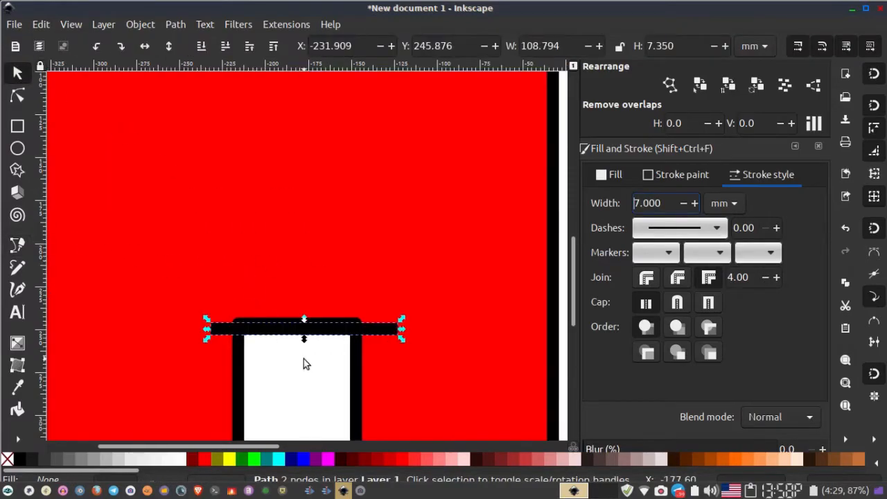
pyautogui.moveTo(276, 338); pyautogui.dragTo(270, 322)
pyautogui.click(274, 354)
pyautogui.scroll(-2, 274, 353)
pyautogui.scroll(2, 274, 354)
pyautogui.click(291, 323)
pyautogui.scroll(-2, 291, 323)
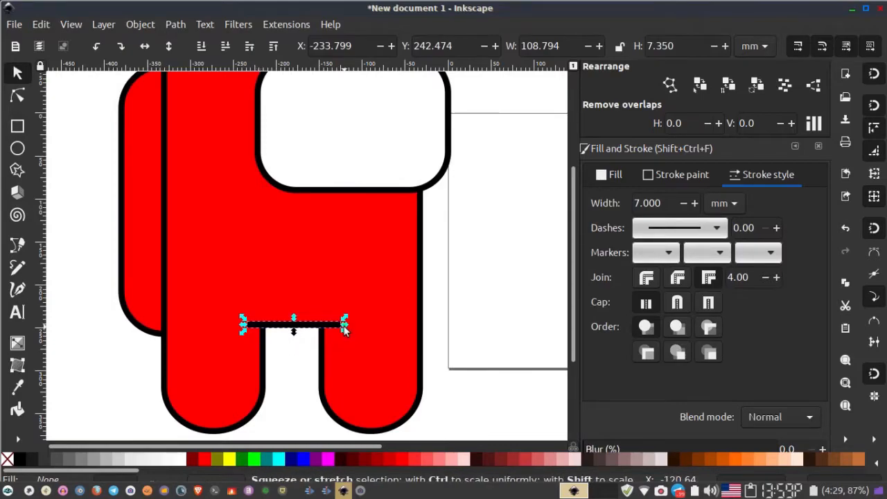
pyautogui.keyDown('shift'); pyautogui.click(336, 353); pyautogui.keyUp('shift')
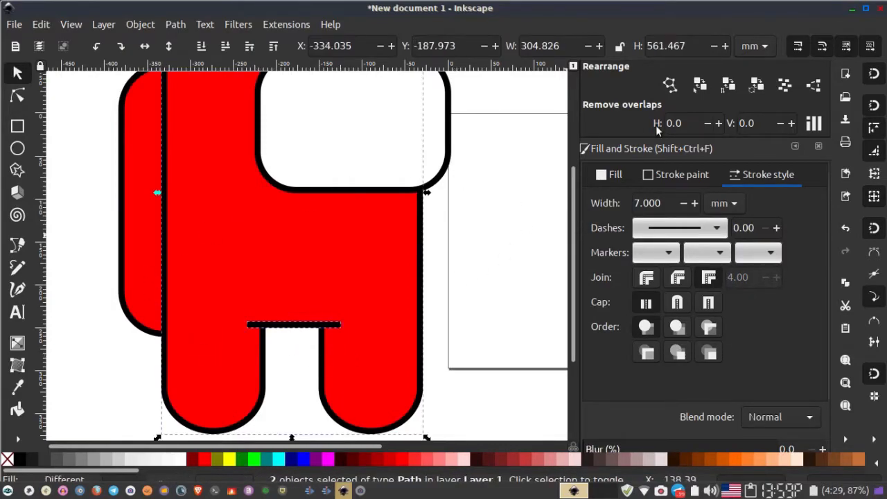
pyautogui.scroll(-1, 715, 240)
pyautogui.scroll(5, 714, 240)
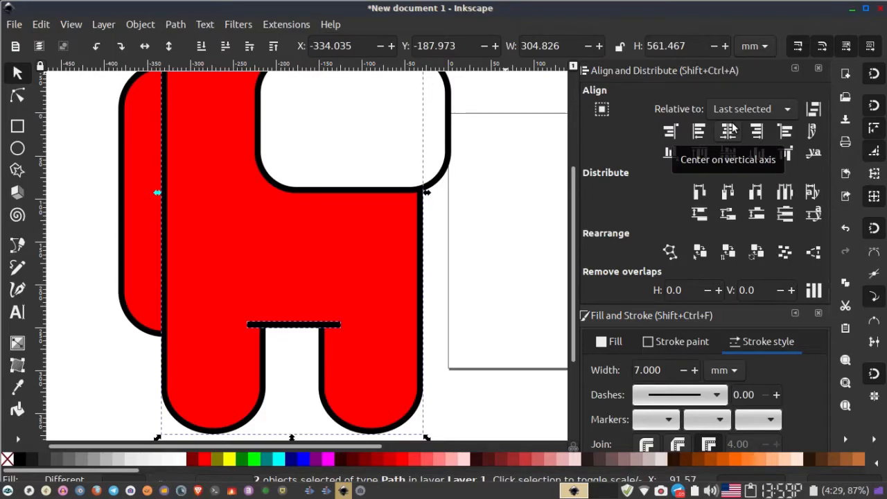
pyautogui.click(732, 129)
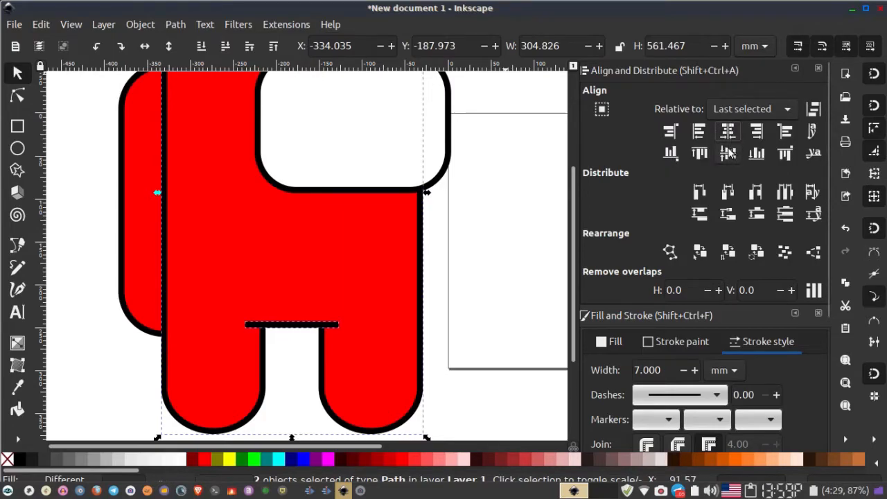
# - Shorten the line slightly from its right end
pyautogui.click(448, 322)
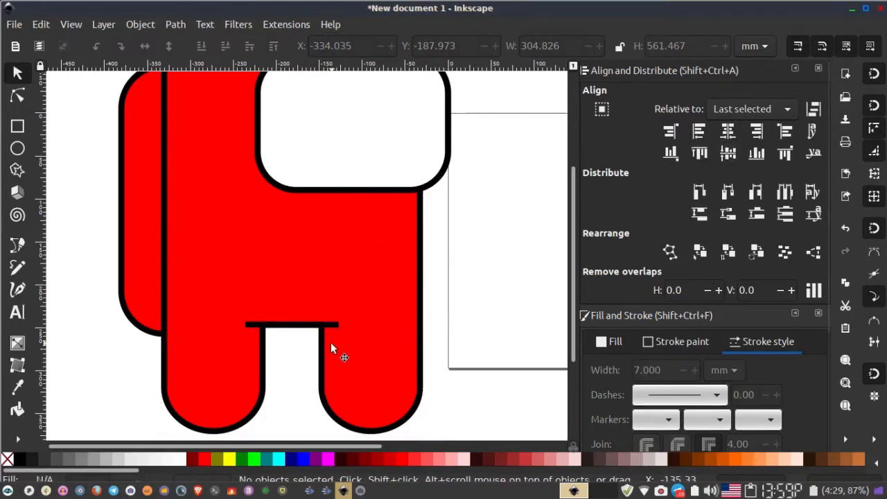
pyautogui.scroll(3, 330, 342)
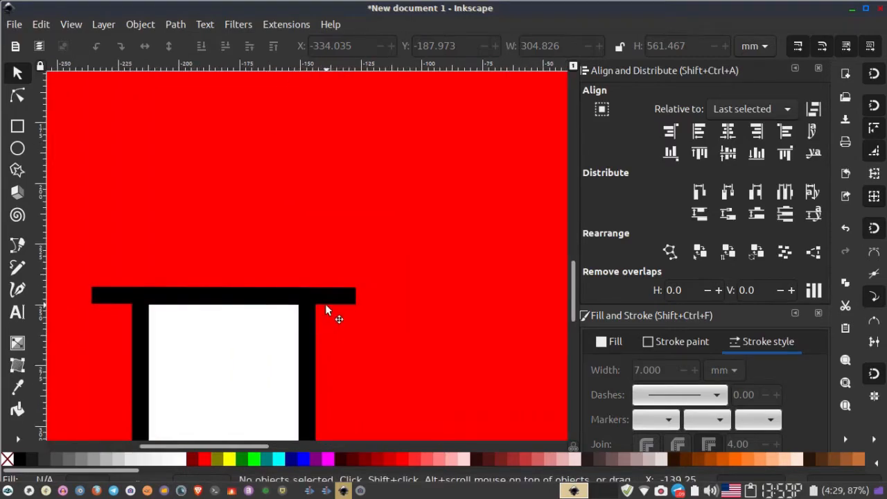
pyautogui.click(358, 298)
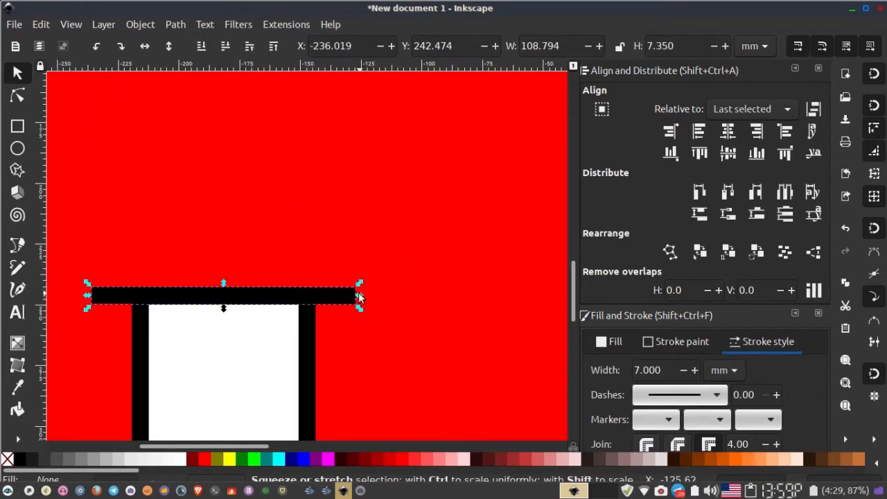
pyautogui.moveTo(358, 292); pyautogui.dragTo(348, 294)
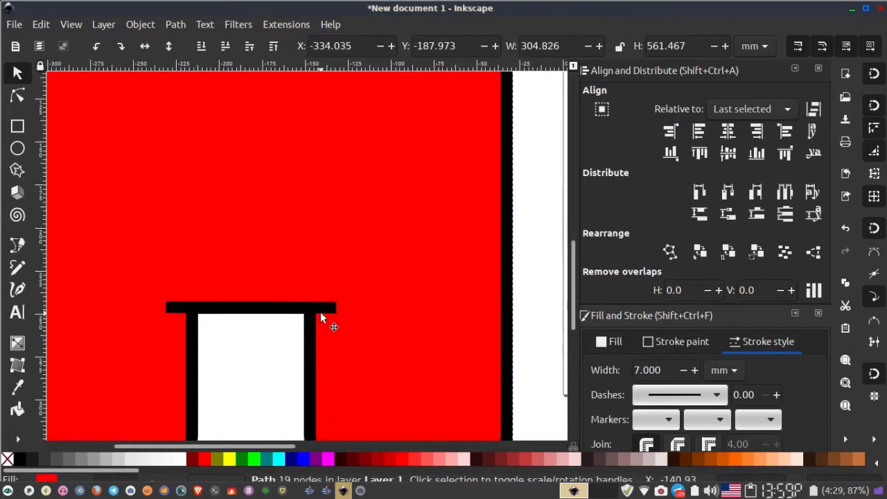
pyautogui.keyDown('ctrl'); pyautogui.scroll(2, 270, 312); pyautogui.keyUp('ctrl')
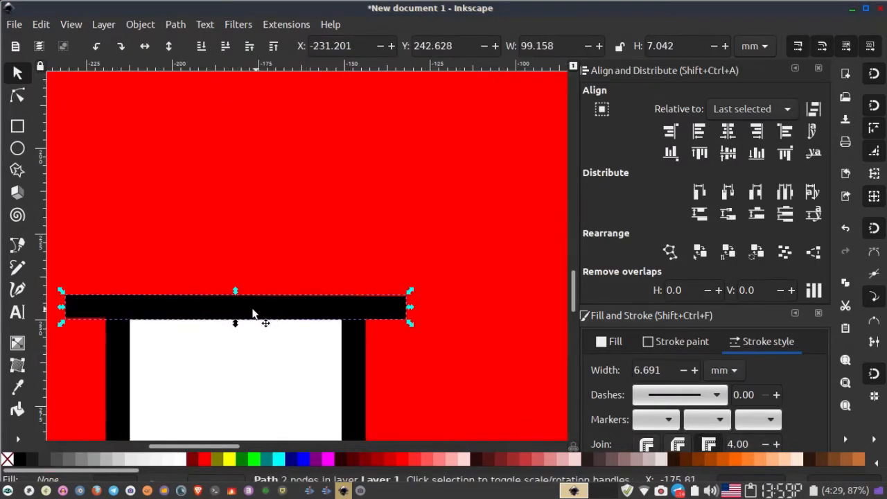
# - Nudge the line up one step
pyautogui.press('Escape')
pyautogui.click(246, 316)
pyautogui.press('Up')
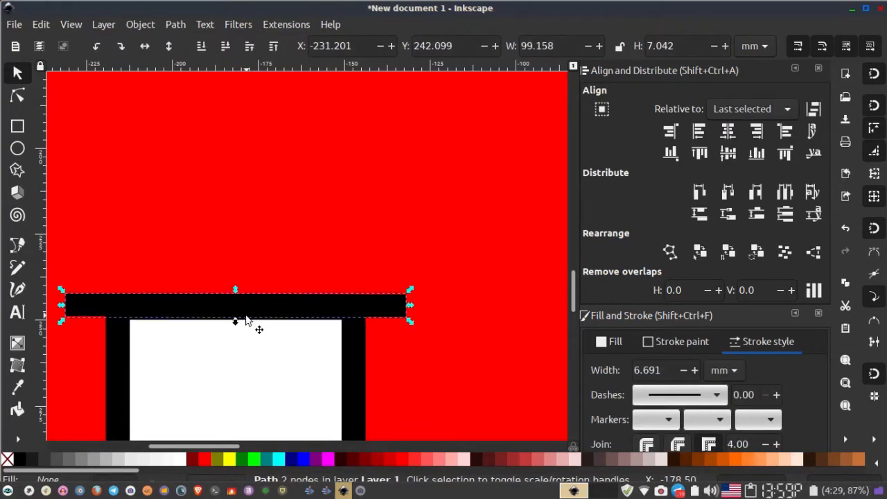
pyautogui.press('Escape')
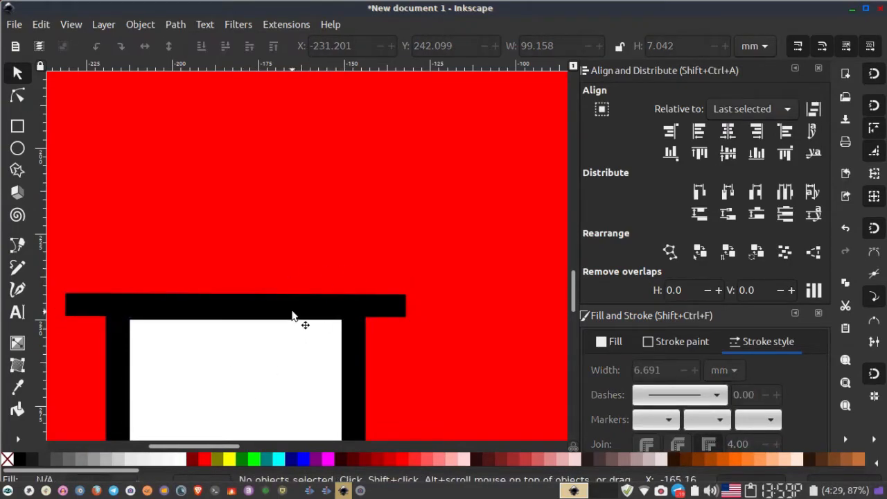
# - Keep the line's dash solid and give it round caps
pyautogui.click(292, 316)
pyautogui.scroll(-1, 671, 391)
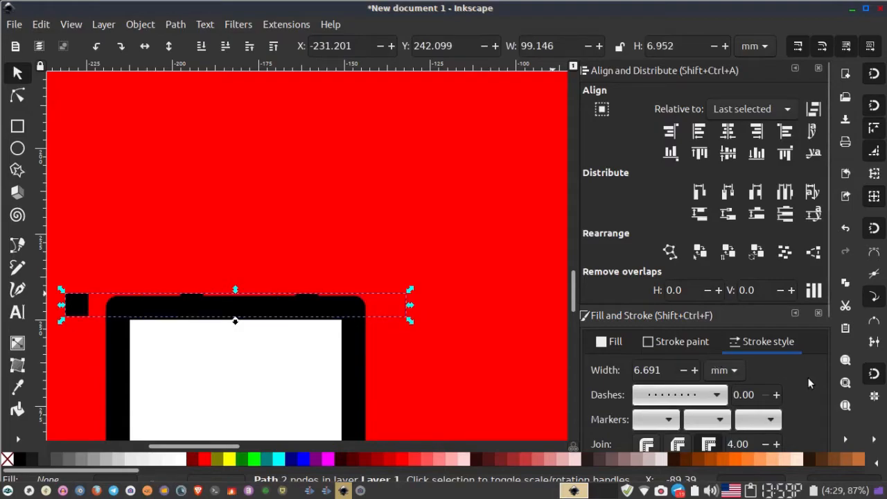
pyautogui.scroll(-5, 809, 384)
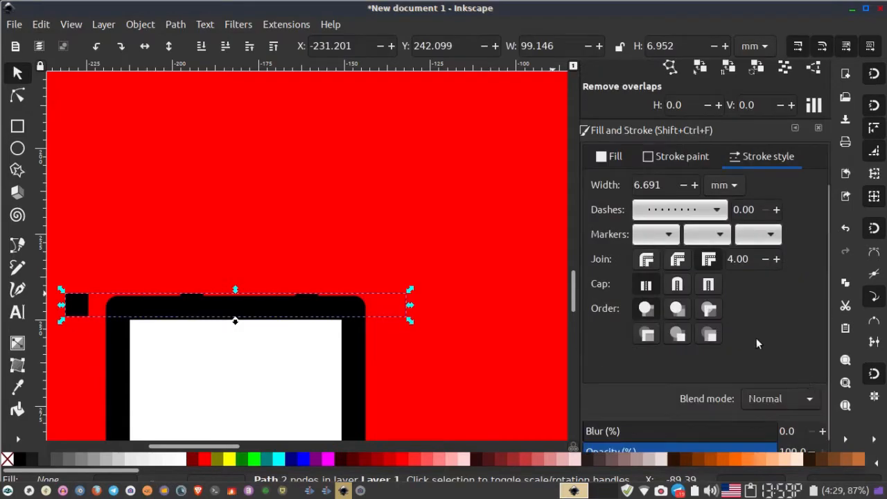
pyautogui.click(698, 209)
pyautogui.click(690, 181)
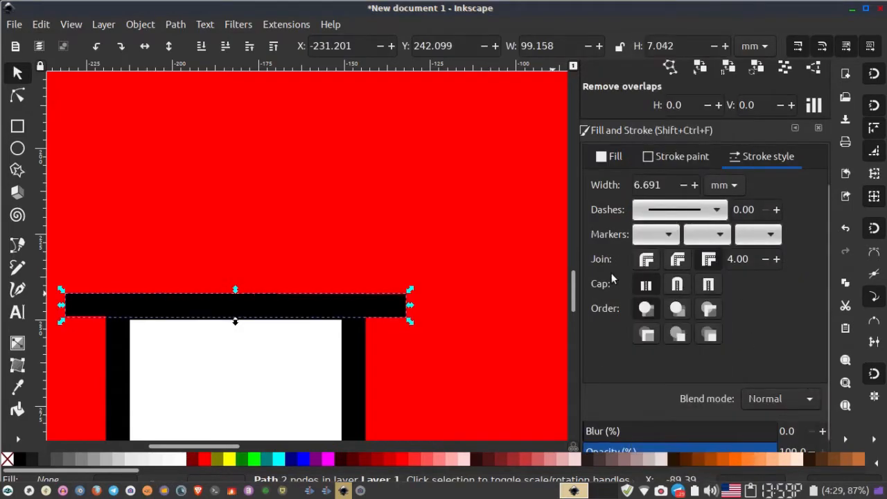
pyautogui.click(677, 285)
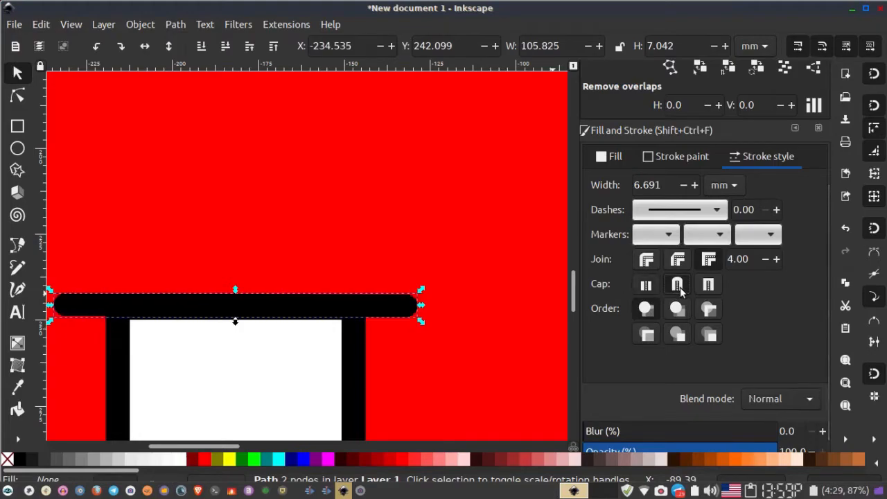
# - Shorten the line's right end a little more so it fits the gap
pyautogui.click(475, 314)
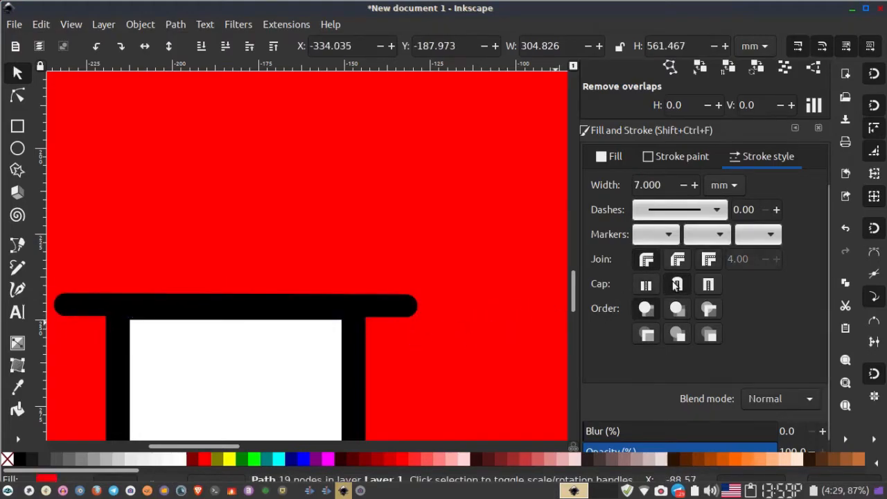
pyautogui.scroll(-5, 463, 309)
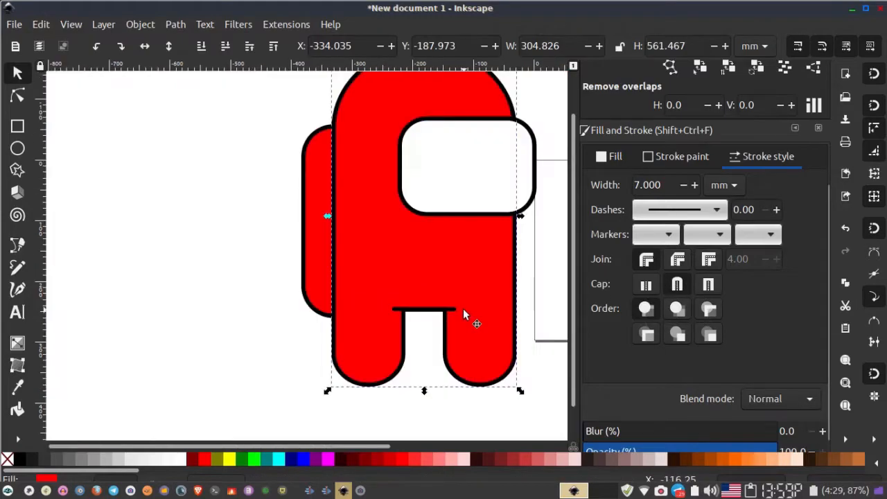
pyautogui.scroll(3, 448, 317)
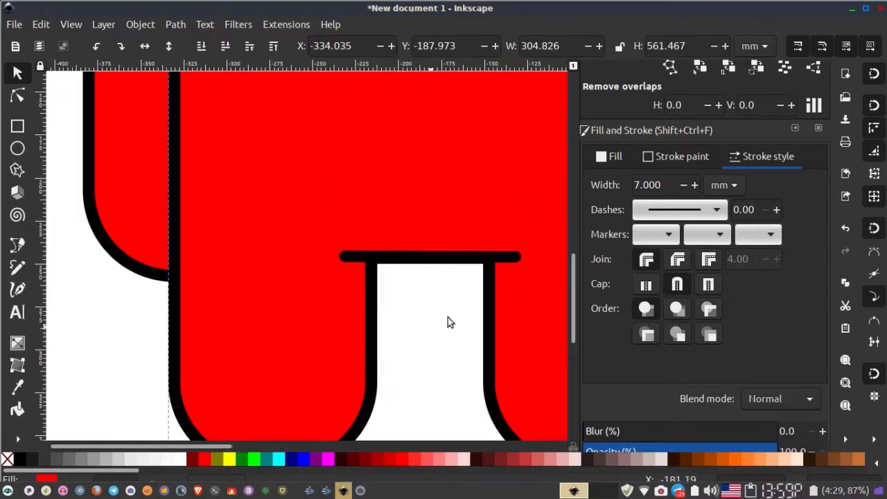
pyautogui.click(497, 258)
pyautogui.moveTo(525, 257); pyautogui.dragTo(519, 258)
pyautogui.click(392, 315)
pyautogui.scroll(-4, 392, 315)
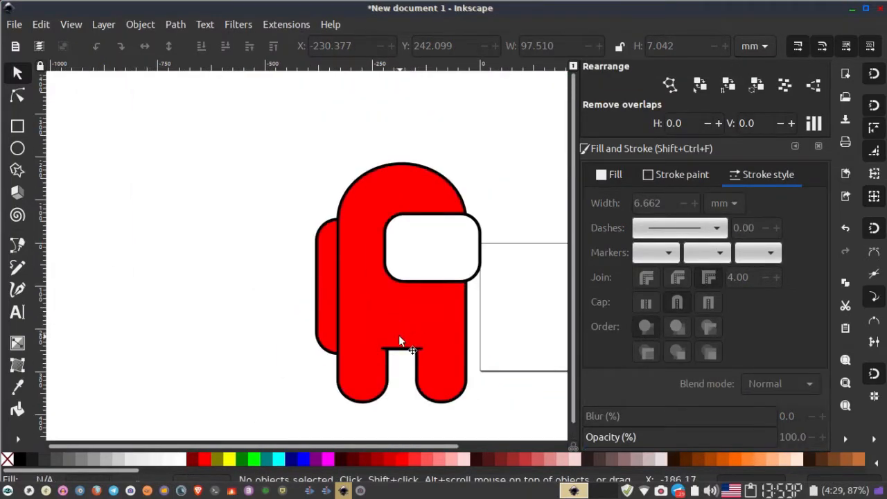
# - Move the line slightly down so it sits on the leg gap's top edge
pyautogui.moveTo(399, 335); pyautogui.dragTo(292, 279)
pyautogui.scroll(6, 299, 307)
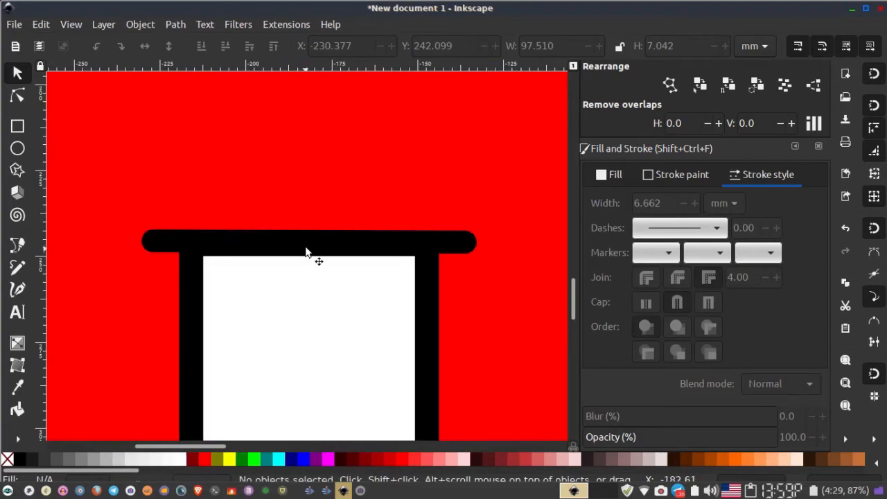
pyautogui.moveTo(308, 247); pyautogui.dragTo(311, 252)
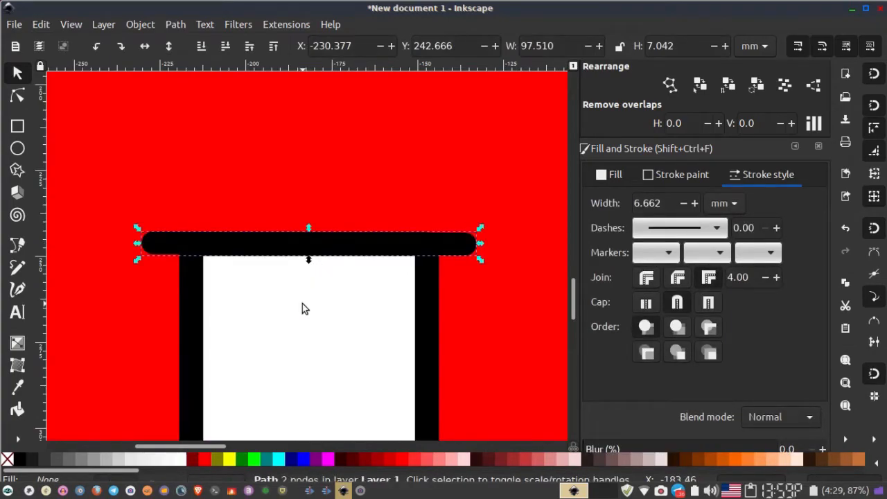
pyautogui.click(303, 309)
pyautogui.scroll(-5, 302, 303)
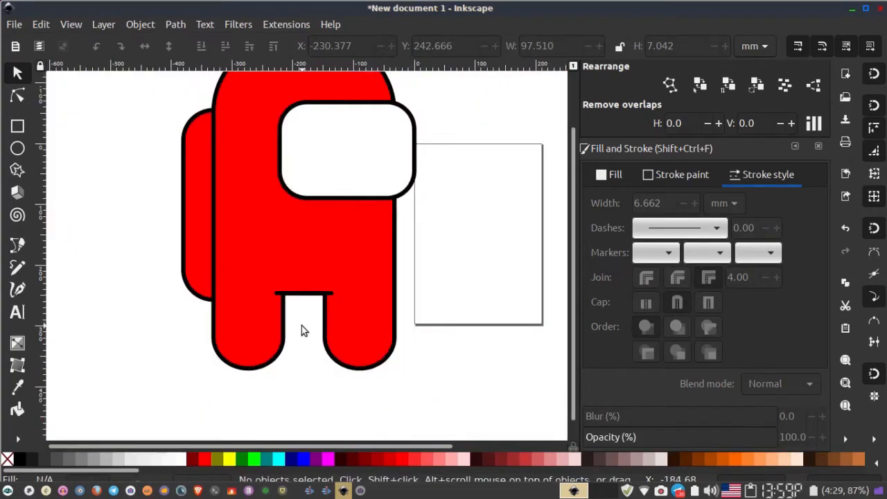
pyautogui.hscroll(3, 307, 278)
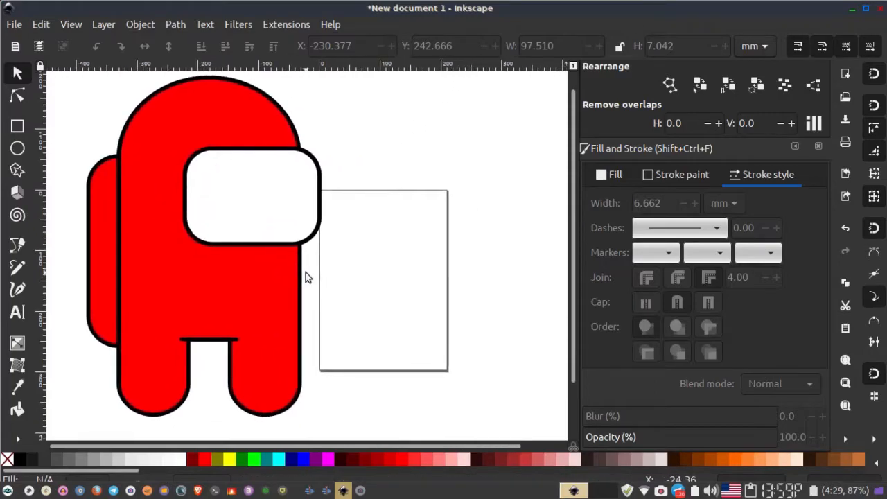
# - Duplicate the crewmate body and move the copy off to the right
pyautogui.click(251, 307)
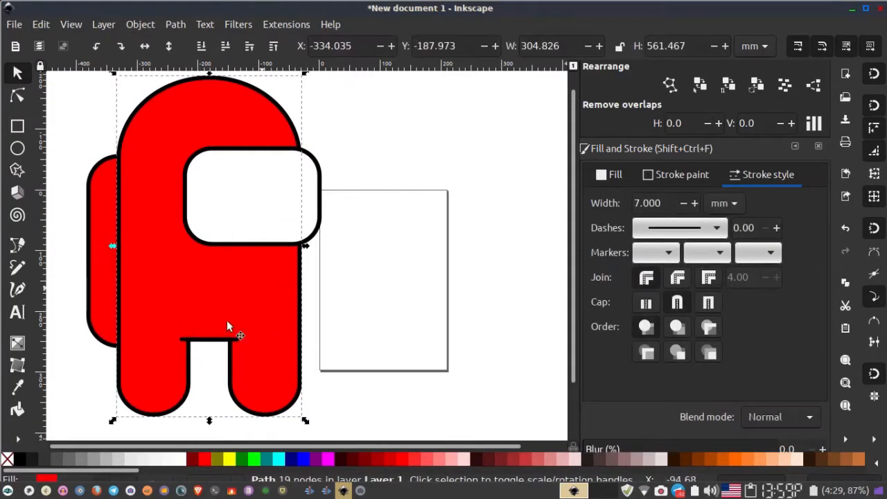
pyautogui.hotkey('ctrl', 'd')
pyautogui.moveTo(157, 239); pyautogui.dragTo(398, 250)
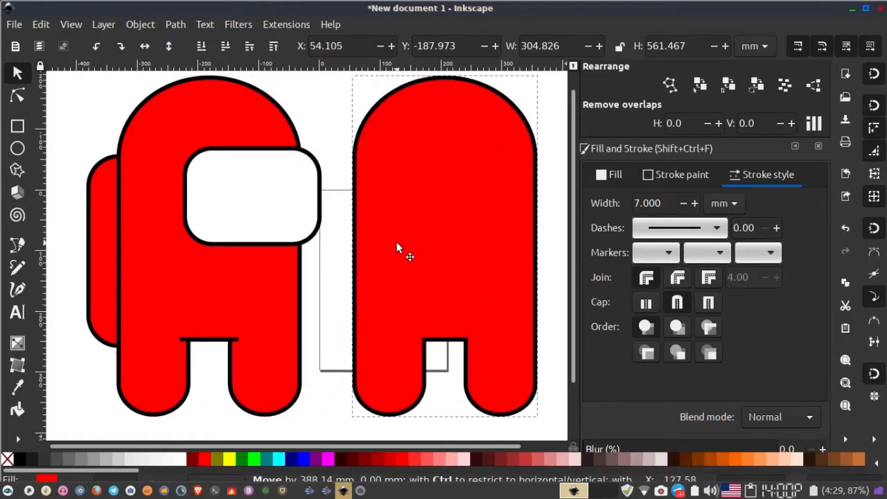
pyautogui.rightClick(165, 275)
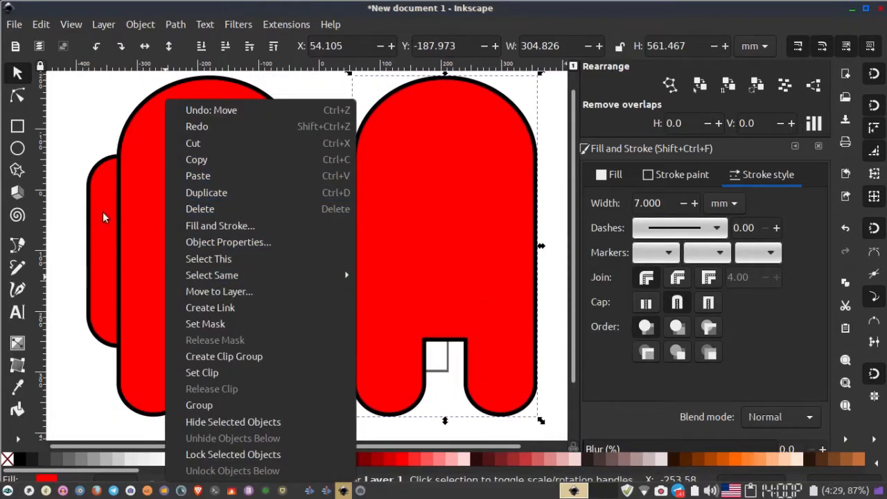
pyautogui.click(89, 379)
pyautogui.rightClick(148, 241)
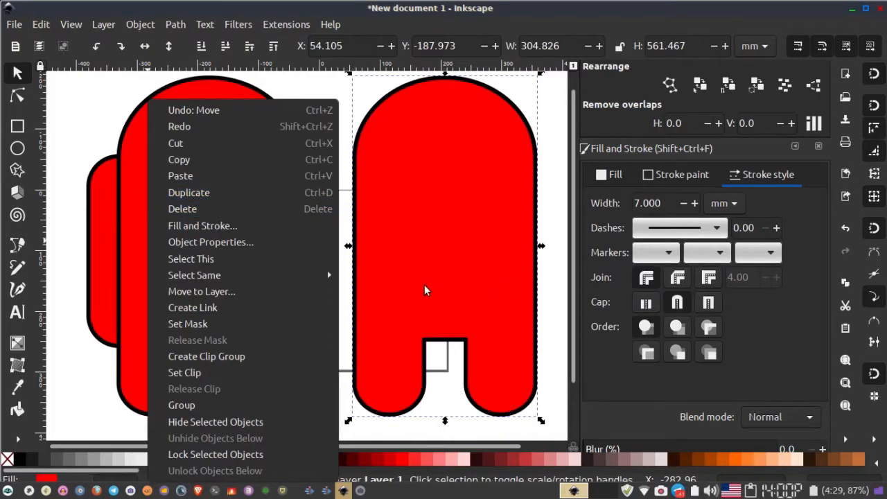
pyautogui.click(455, 424)
# - Shift the body copy a little further right, duplicate it, and fill the new duplicate navy blue
pyautogui.moveTo(430, 386); pyautogui.dragTo(282, 363)
pyautogui.moveTo(276, 222); pyautogui.dragTo(342, 232)
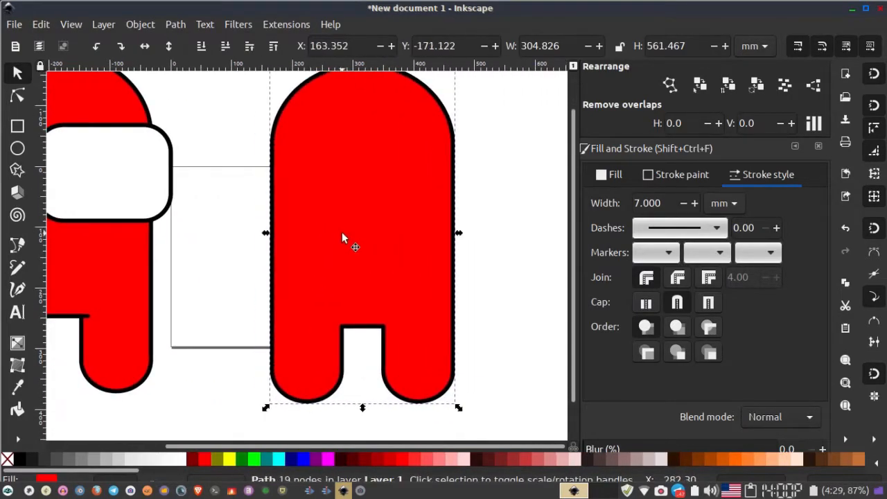
pyautogui.scroll(-2, 342, 232)
pyautogui.rightClick(338, 238)
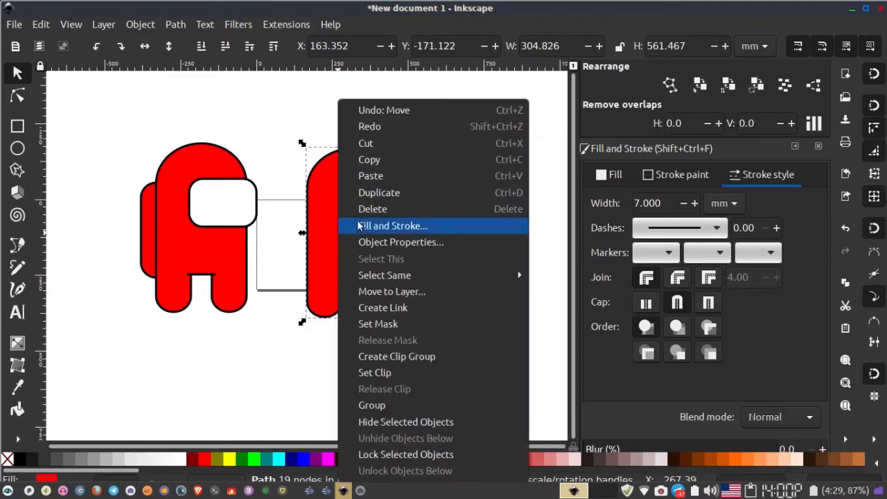
pyautogui.click(374, 193)
pyautogui.click(294, 461)
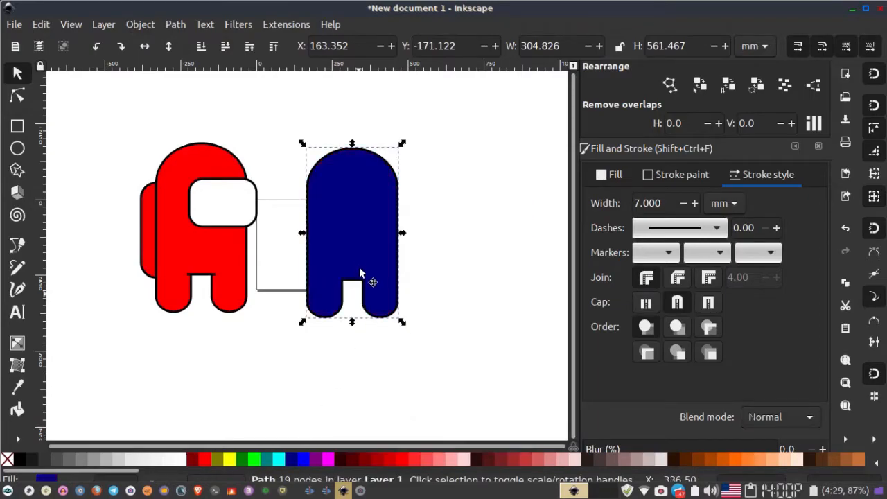
# - Nudge the navy duplicate left in several steps so a thin red crescent shows on its right side
pyautogui.press('Left')
pyautogui.press('Left')
pyautogui.press('Left')
pyautogui.press('Left')
pyautogui.press('Left')
pyautogui.press('Left')
pyautogui.press('Left')
pyautogui.press('Left')
pyautogui.press('Left')
pyautogui.press('Left')
pyautogui.press('Left')
pyautogui.press('Left')
pyautogui.press('Left')
pyautogui.press('Left')
pyautogui.press('Left')
pyautogui.press('Left')
pyautogui.press('Left')
pyautogui.press('Left')
pyautogui.press('Left')
pyautogui.press('Left')
pyautogui.press('Left')
pyautogui.press('Left')
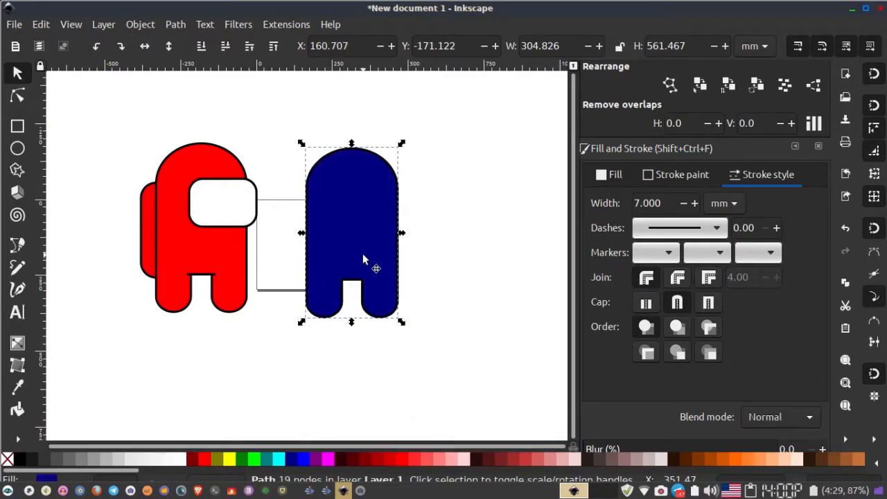
pyautogui.press('Left')
pyautogui.press('Left')
pyautogui.press('Left')
pyautogui.press('Left')
pyautogui.press('Left')
pyautogui.press('Left')
pyautogui.press('Left')
pyautogui.press('Left')
pyautogui.press('Left')
pyautogui.press('Left')
pyautogui.press('Left')
pyautogui.press('Left')
pyautogui.press('Left')
pyautogui.press('Left')
pyautogui.press('Left')
pyautogui.press('Left')
pyautogui.press('Left')
pyautogui.press('Left')
pyautogui.press('Left')
pyautogui.press('Left')
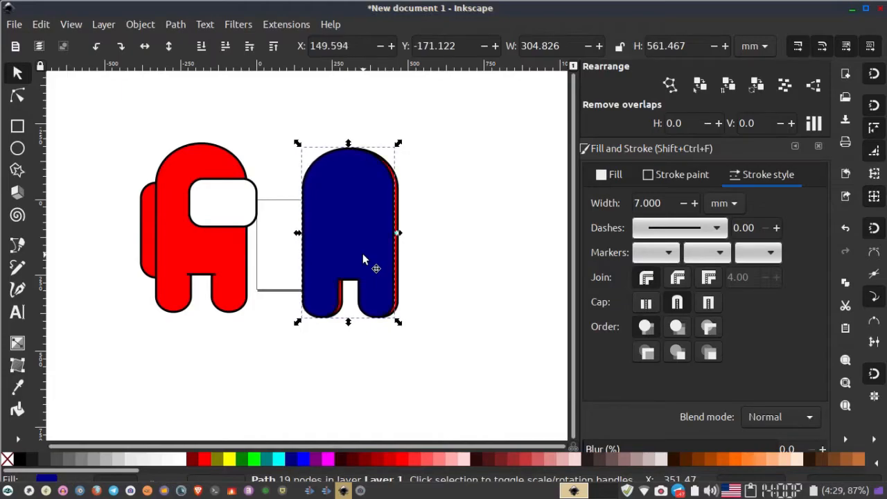
pyautogui.press('Left')
pyautogui.press('Left')
pyautogui.press('Left')
pyautogui.press('Left')
pyautogui.press('Left')
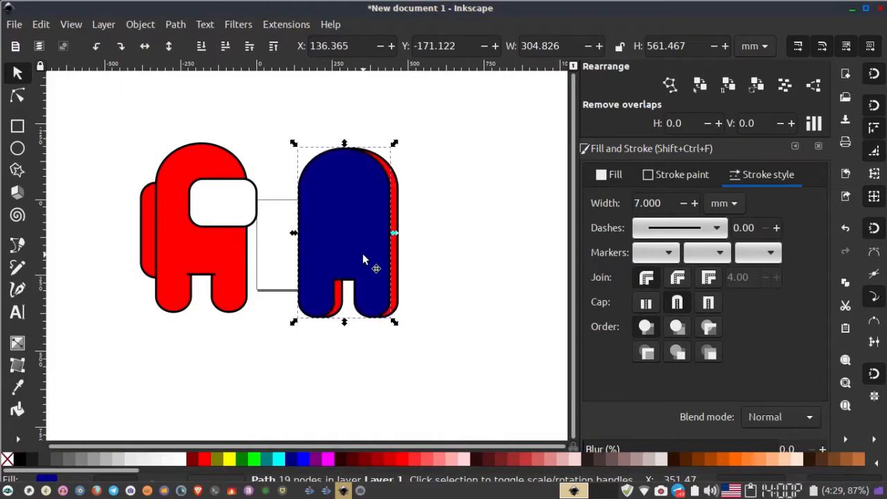
# - Select both copies and subtract the navy shape from the red one with Difference
pyautogui.moveTo(284, 97); pyautogui.dragTo(427, 362)
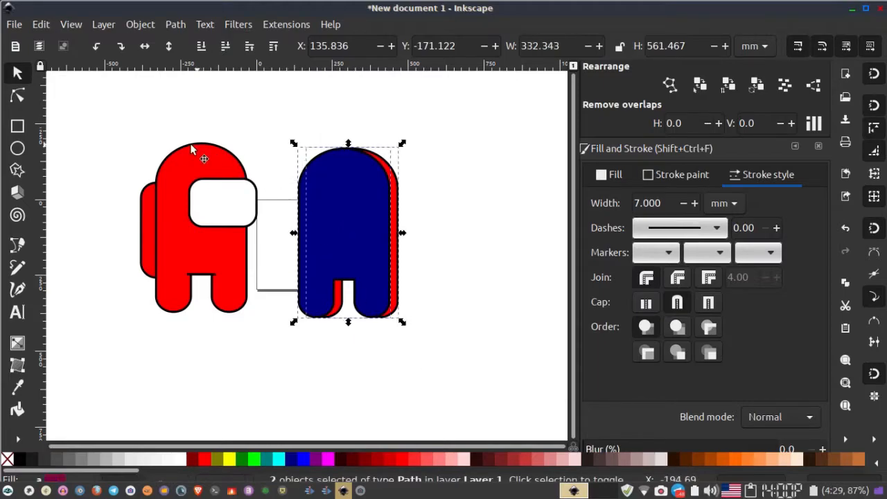
pyautogui.click(176, 24)
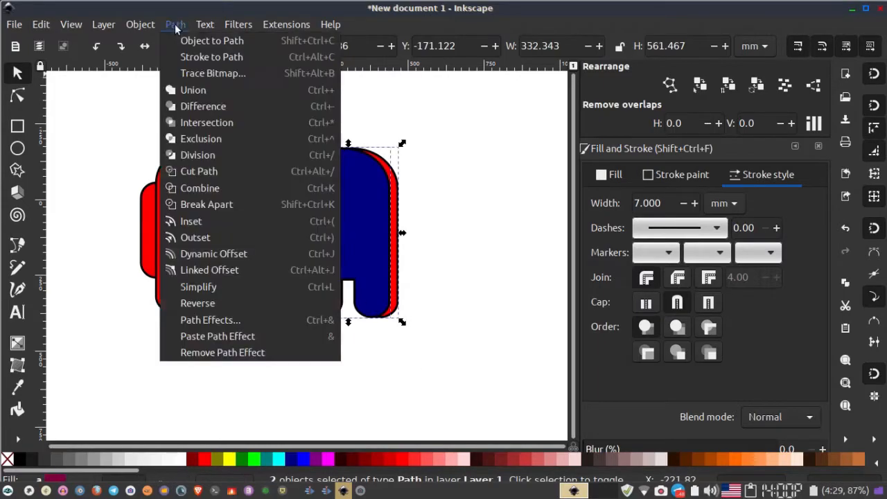
pyautogui.click(240, 108)
# - Break apart the resulting path and delete the small leftover piece near the legs
pyautogui.click(176, 24)
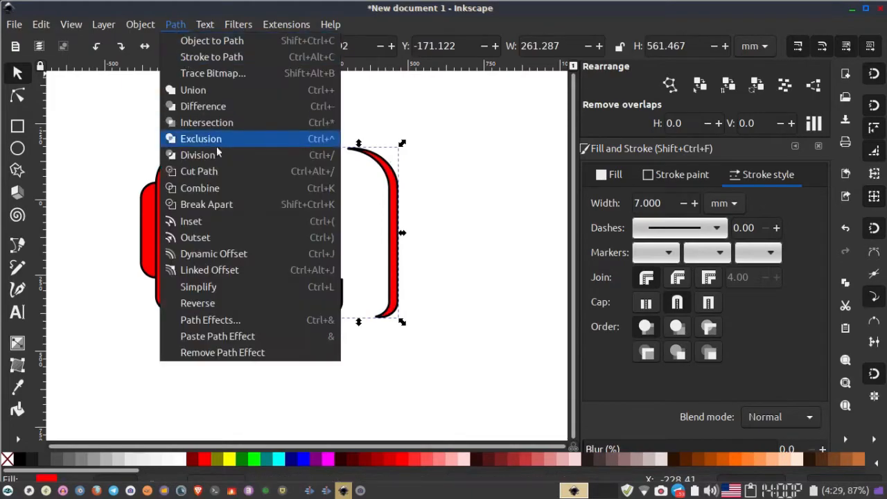
pyautogui.click(206, 205)
pyautogui.click(332, 365)
pyautogui.click(337, 295)
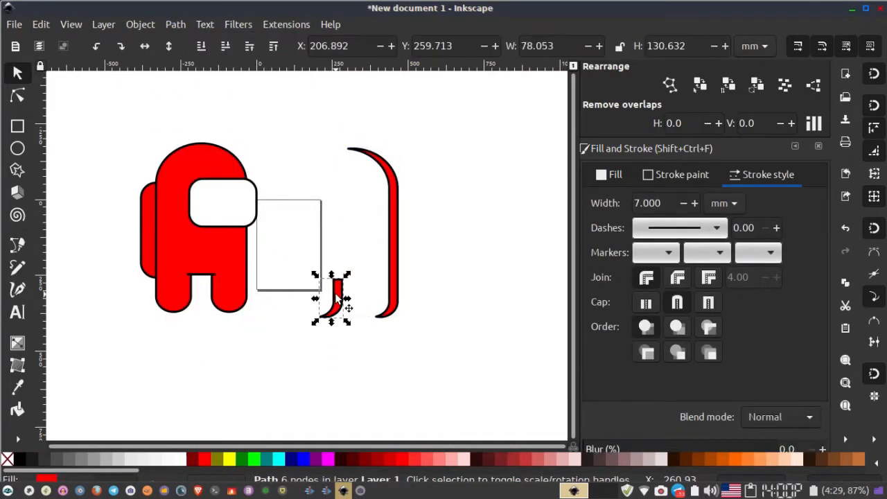
pyautogui.press('Delete')
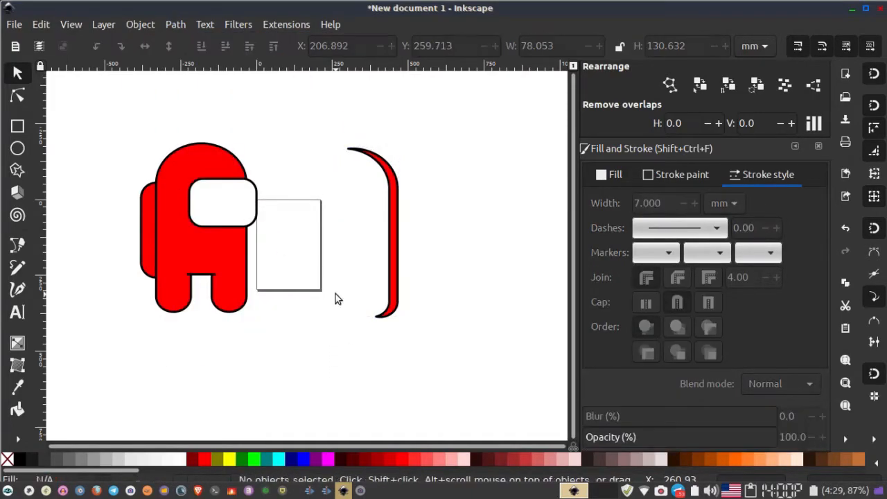
# - Remove the stroke from the crescent shape
pyautogui.click(388, 317)
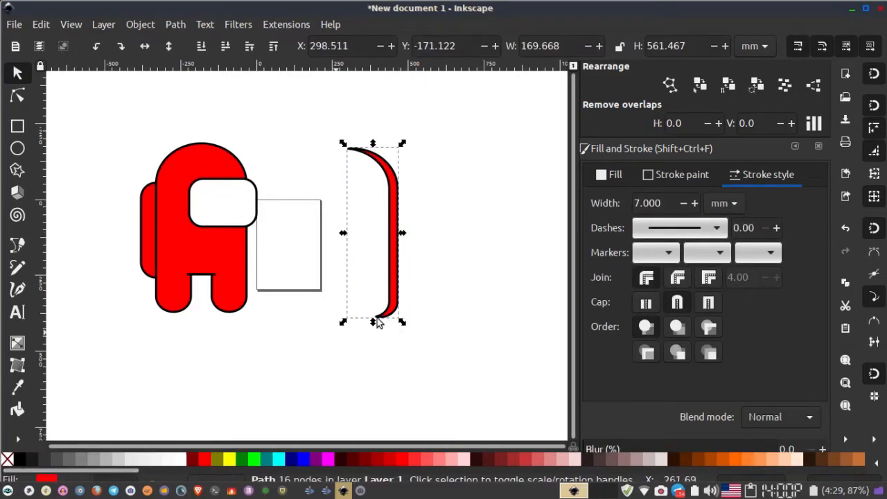
pyautogui.click(667, 179)
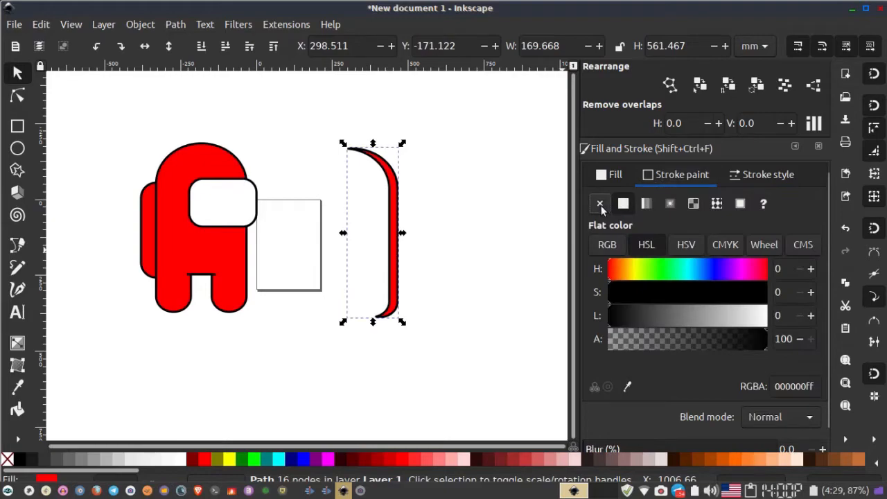
pyautogui.click(600, 205)
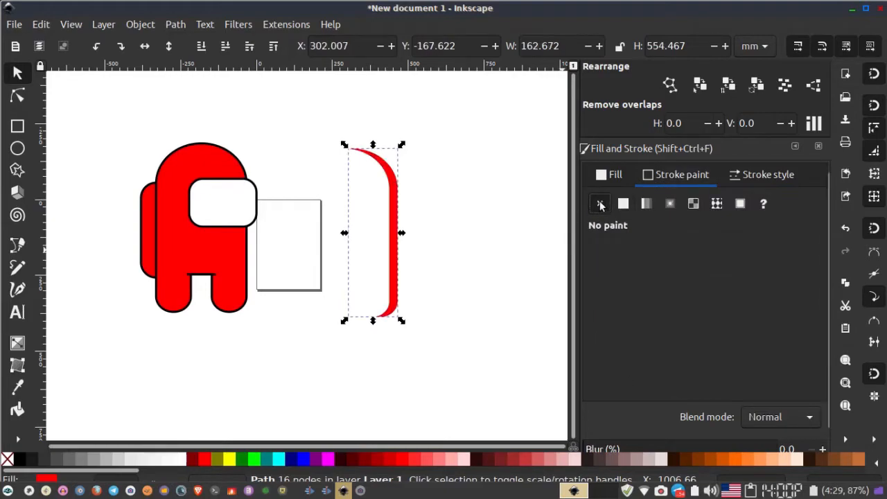
# - Move the crescent onto the crewmate's right edge as a shading strip
pyautogui.moveTo(383, 226); pyautogui.dragTo(242, 211)
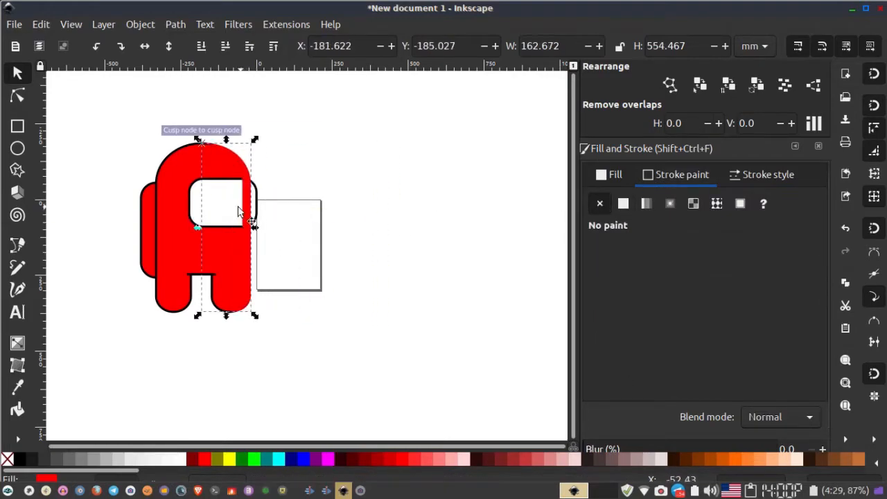
pyautogui.scroll(2, 239, 208)
pyautogui.moveTo(289, 250); pyautogui.dragTo(421, 261)
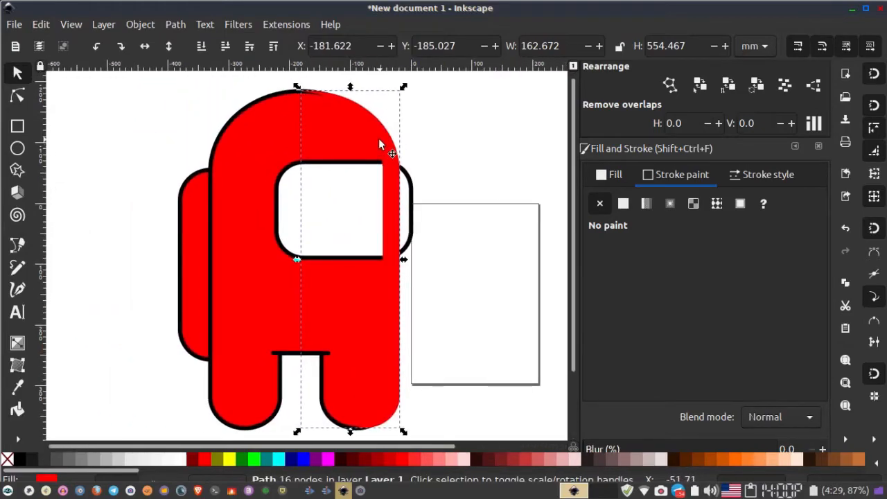
# - Fill the shading crescent with the darker red #D40000
pyautogui.click(349, 464)
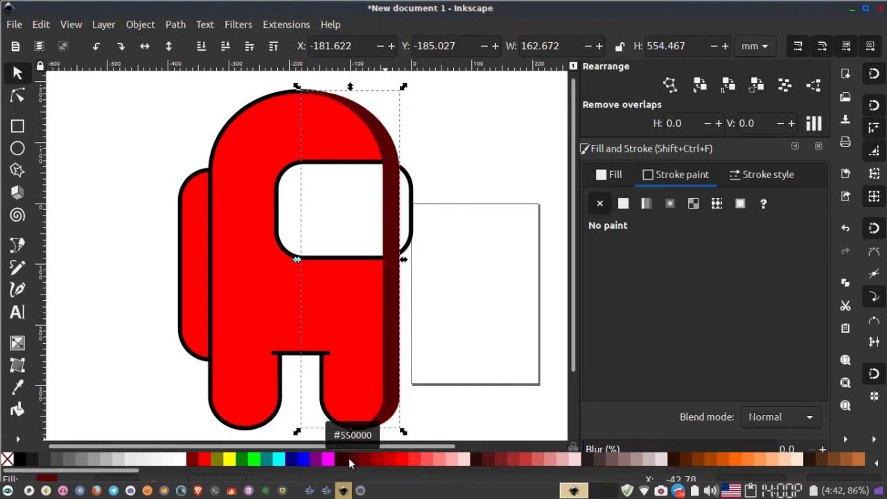
pyautogui.click(373, 459)
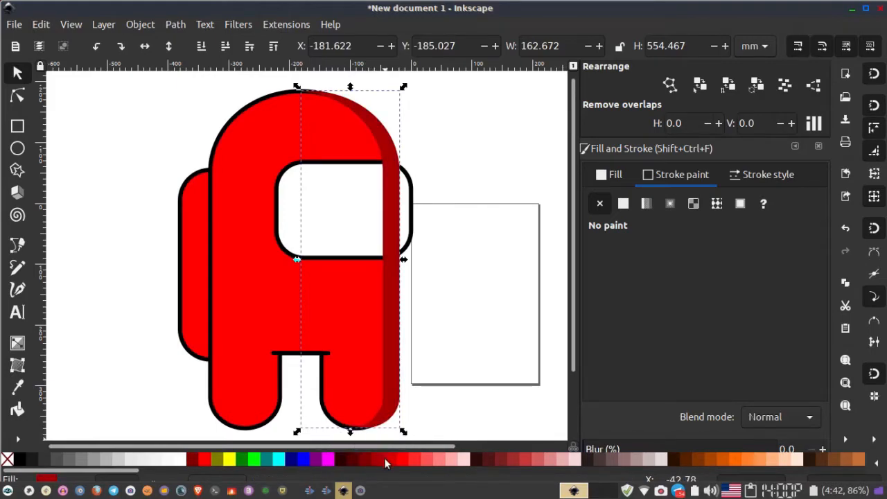
pyautogui.click(385, 458)
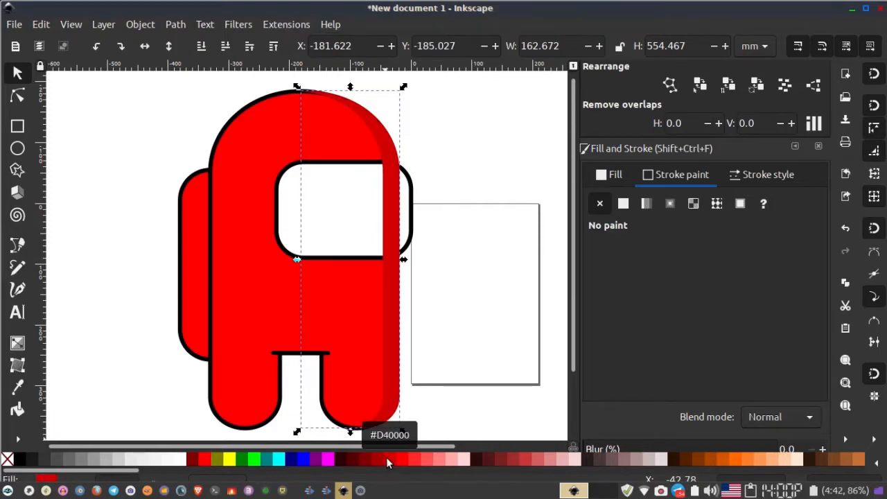
pyautogui.click(429, 306)
pyautogui.click(388, 135)
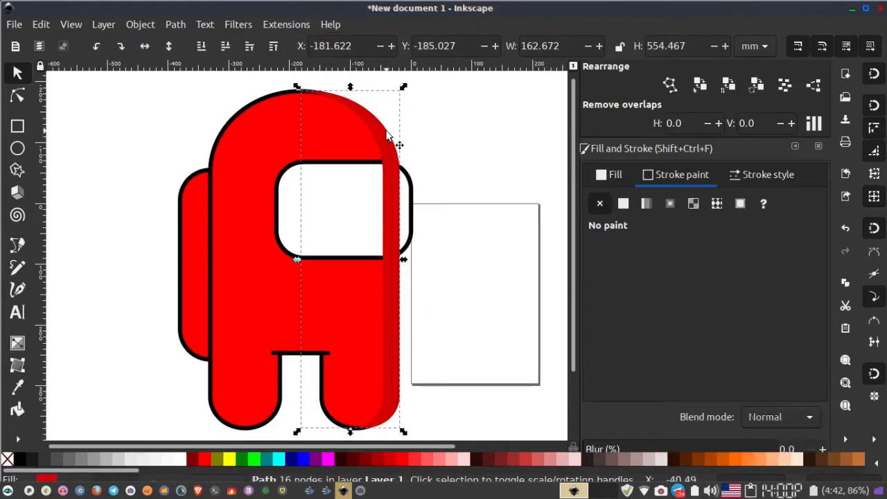
# - Convert the crewmate body's stroke into a path
pyautogui.click(265, 105)
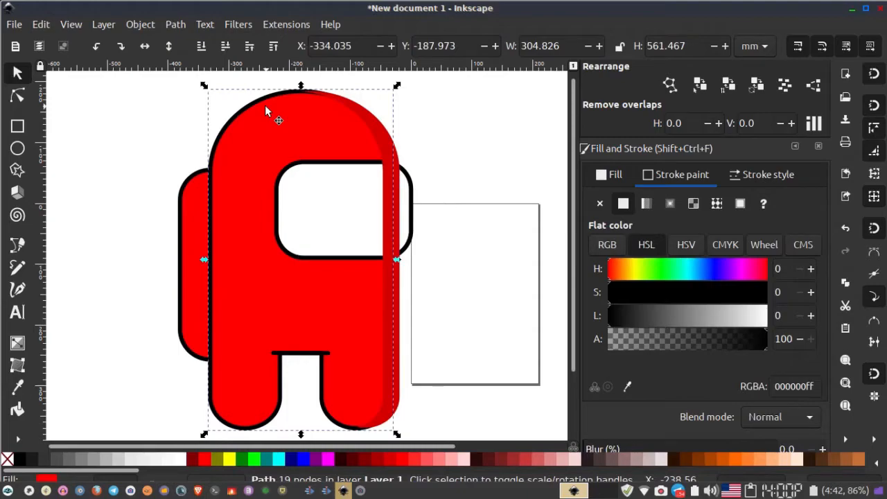
pyautogui.click(176, 24)
pyautogui.click(201, 56)
pyautogui.click(175, 24)
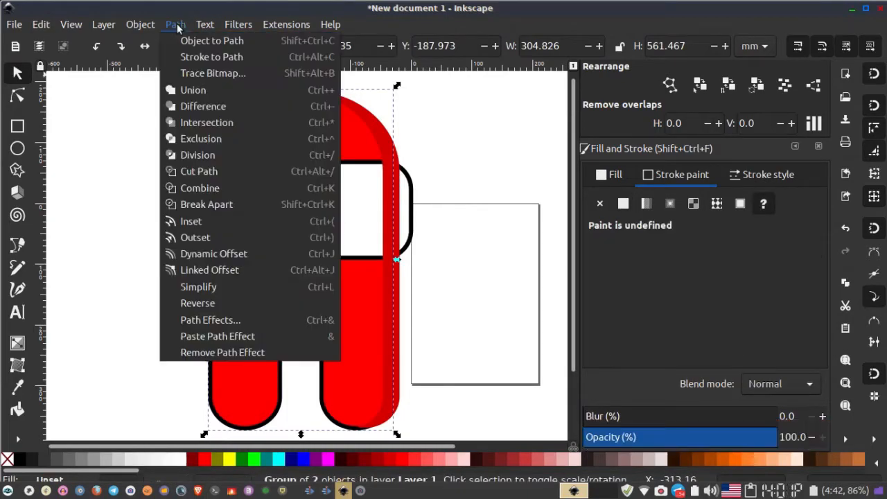
pyautogui.click(151, 145)
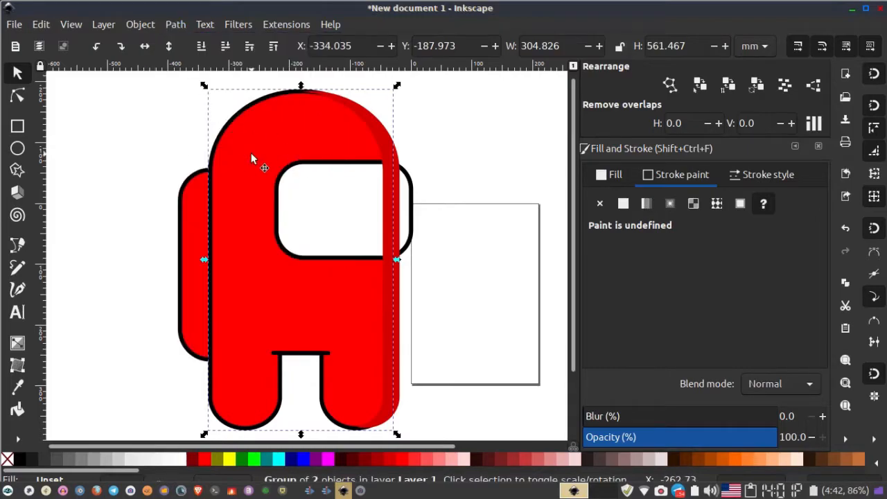
# - Ungroup the converted body into separate fill and outline objects
pyautogui.rightClick(251, 158)
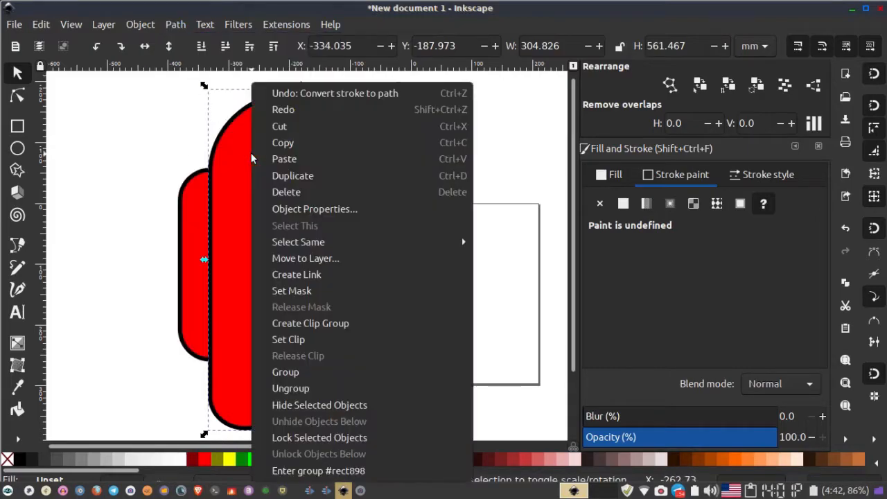
pyautogui.click(332, 388)
pyautogui.press('Escape')
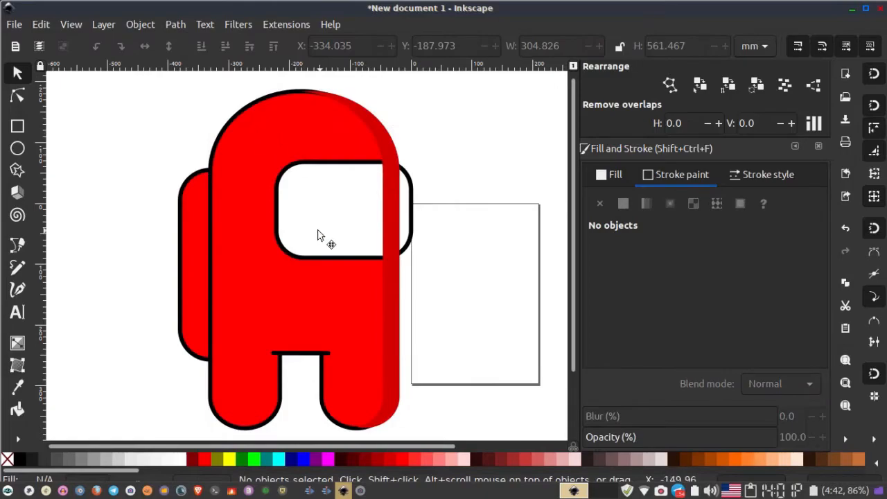
pyautogui.click(292, 200)
pyautogui.press('Escape')
# - Raise the black body outline to the top so it covers the shading
pyautogui.click(235, 114)
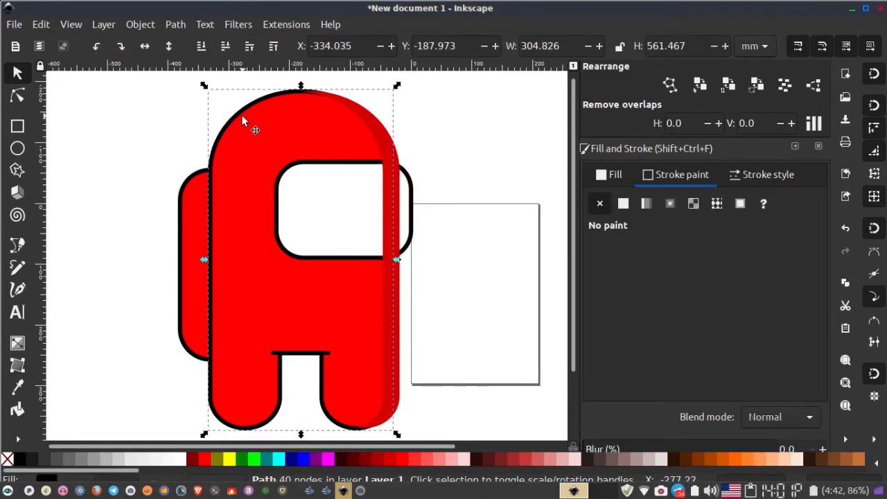
pyautogui.scroll(3, 235, 110)
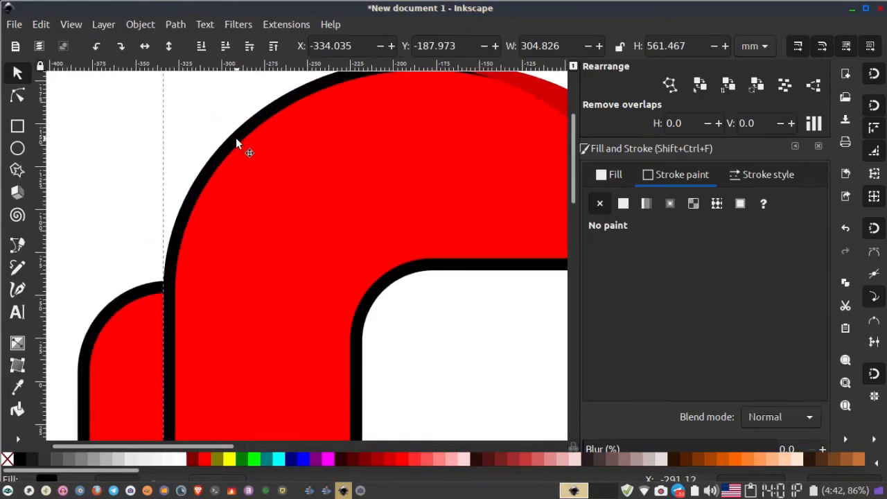
pyautogui.scroll(-3, 236, 142)
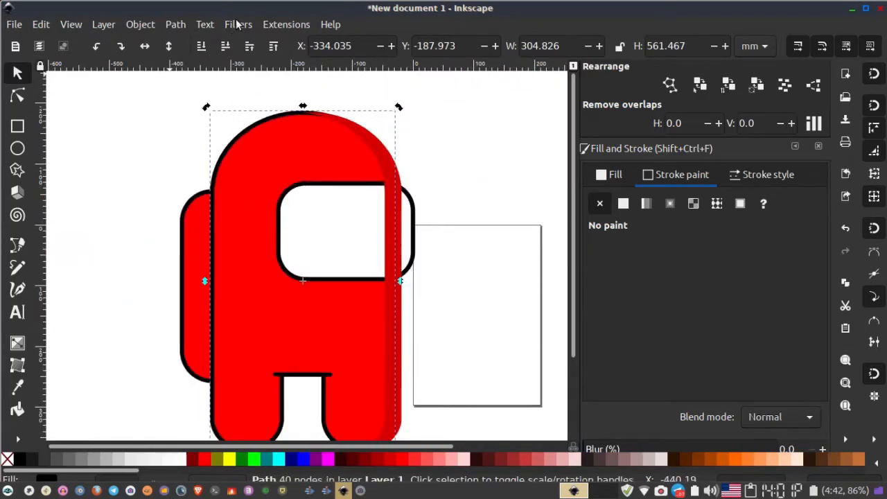
pyautogui.click(272, 44)
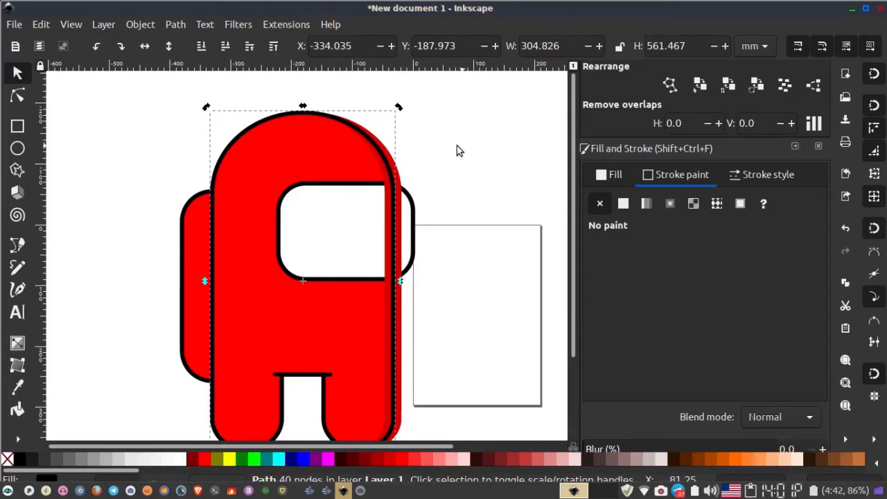
pyautogui.scroll(2, 448, 145)
pyautogui.click(333, 174)
pyautogui.moveTo(332, 177); pyautogui.dragTo(323, 207)
pyautogui.hotkey('ctrl', 'z')
# - Raise the white visor to the top so it sits above the body outline
pyautogui.click(339, 201)
pyautogui.scroll(-3, 324, 206)
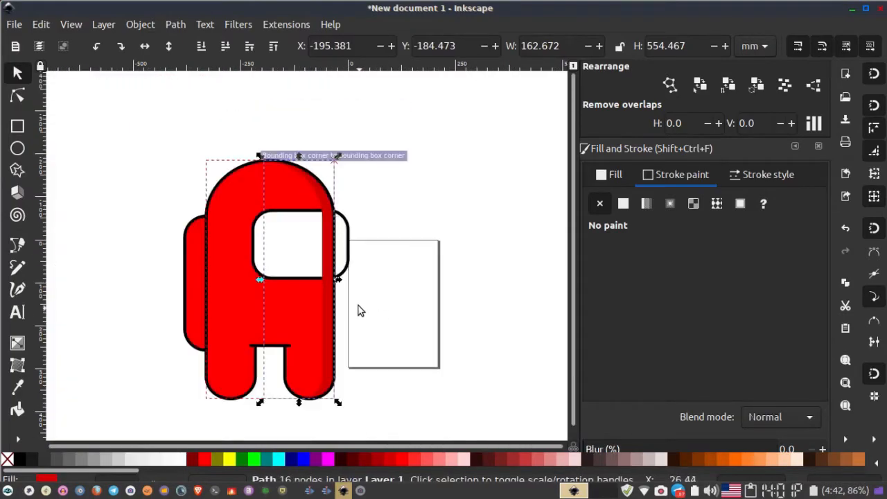
pyautogui.scroll(1, 358, 303)
pyautogui.click(235, 252)
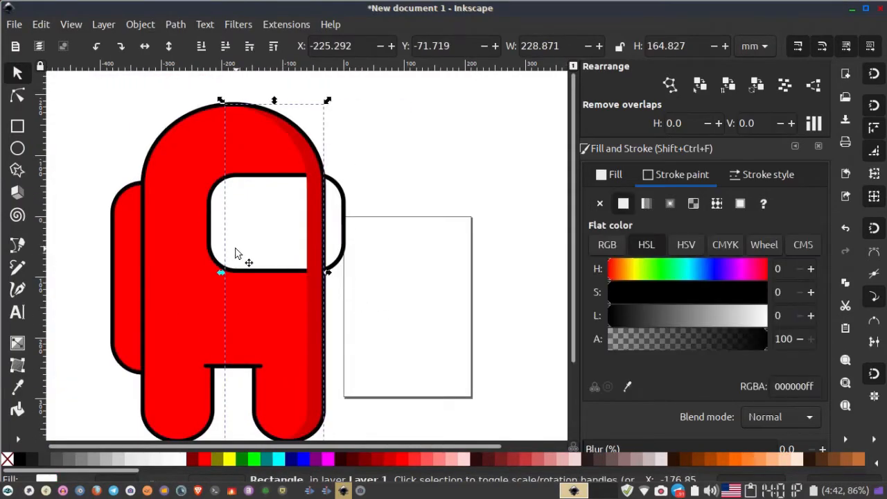
pyautogui.click(274, 46)
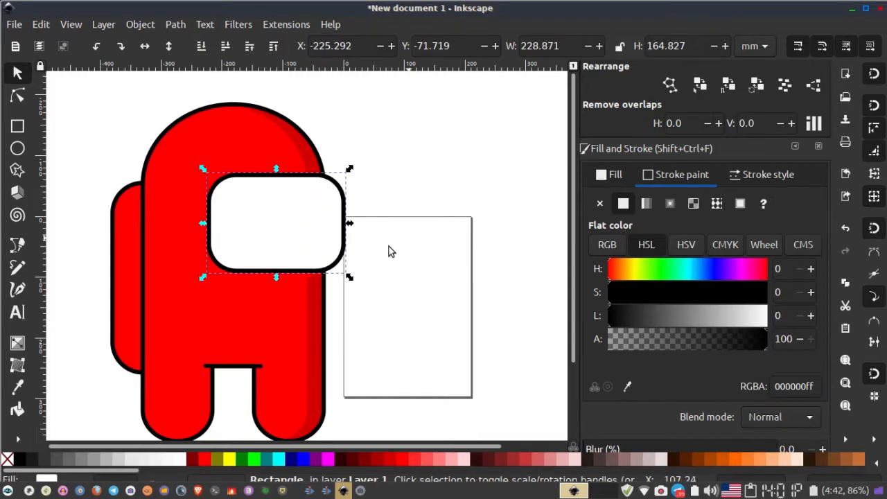
# - Raise the second shading crescent to the top and fill it with light pink
pyautogui.press('Escape')
pyautogui.scroll(-2, 388, 249)
pyautogui.scroll(2, 352, 300)
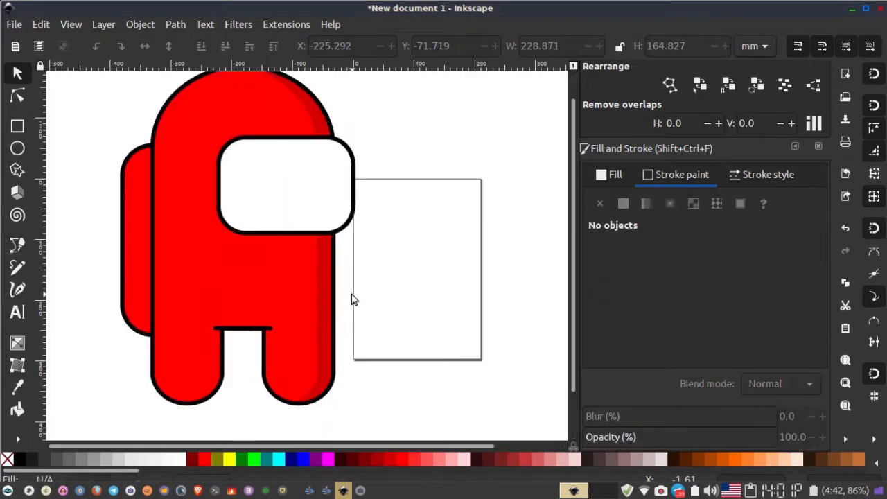
pyautogui.click(319, 308)
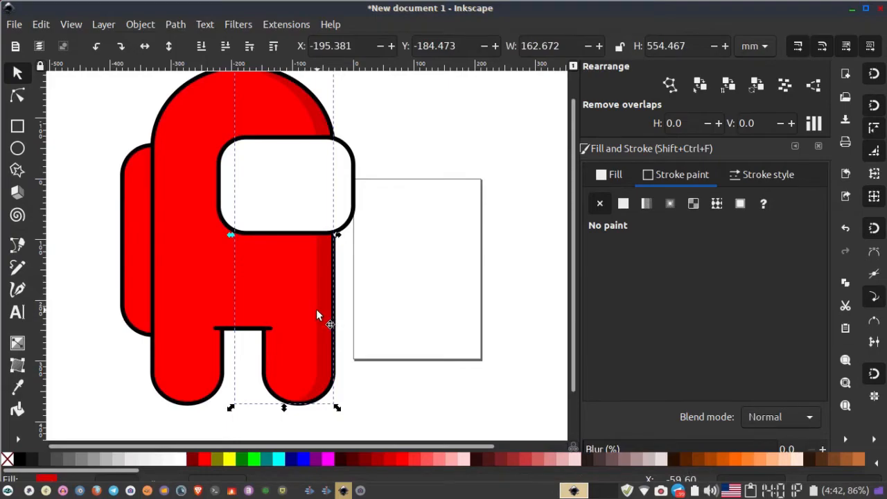
pyautogui.press('Home')
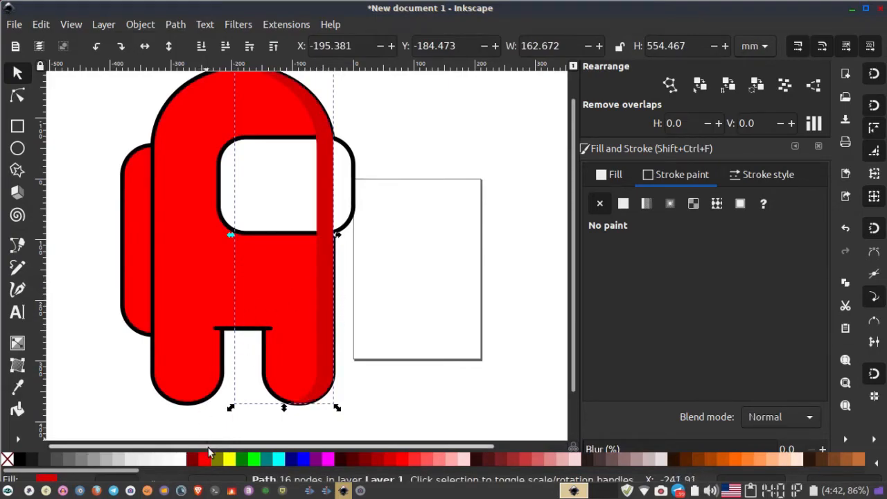
pyautogui.click(432, 458)
pyautogui.click(441, 458)
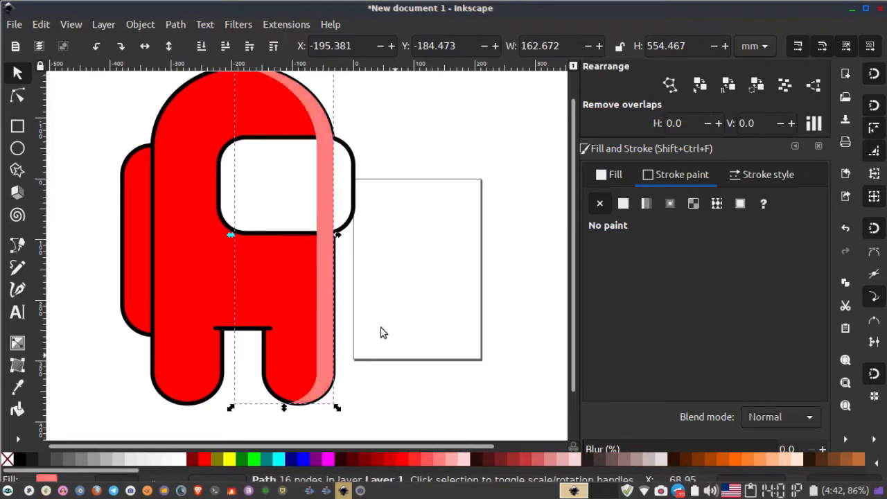
# - Flip the pink crescent horizontally and move it onto the body's left edge as a highlight
pyautogui.click(145, 49)
pyautogui.moveTo(248, 184); pyautogui.dragTo(159, 184)
pyautogui.scroll(1, 158, 183)
pyautogui.scroll(3, 162, 192)
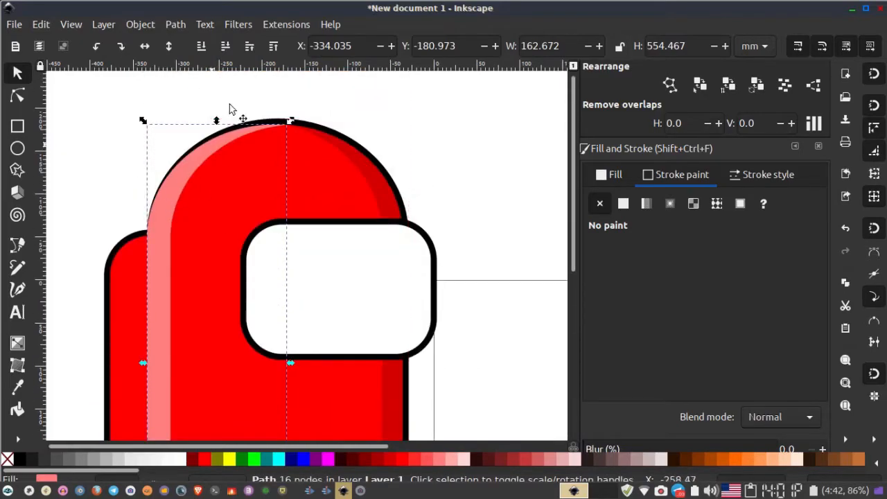
# - Lower the pink highlight two steps so it sits beneath the black body outline
pyautogui.click(226, 47)
pyautogui.click(226, 47)
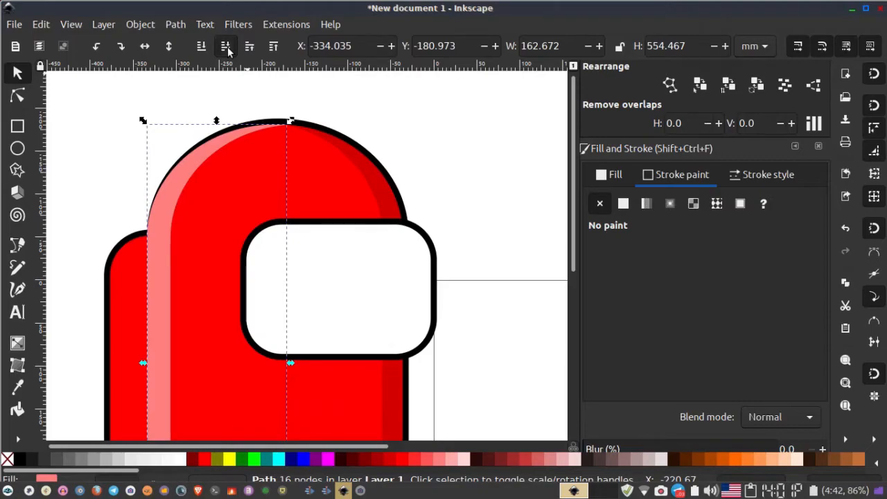
pyautogui.scroll(-4, 237, 167)
pyautogui.scroll(-2, 234, 208)
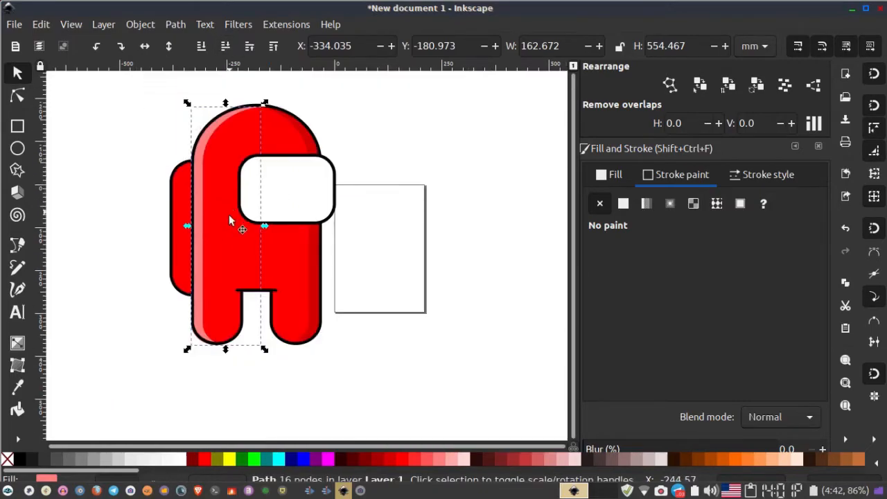
# - Nudge the pink highlight into alignment with the body's left outline
pyautogui.scroll(1, 217, 249)
pyautogui.scroll(7, 177, 377)
pyautogui.moveTo(259, 289); pyautogui.dragTo(280, 266)
pyautogui.scroll(-3, 280, 261)
pyautogui.moveTo(278, 190); pyautogui.dragTo(279, 407)
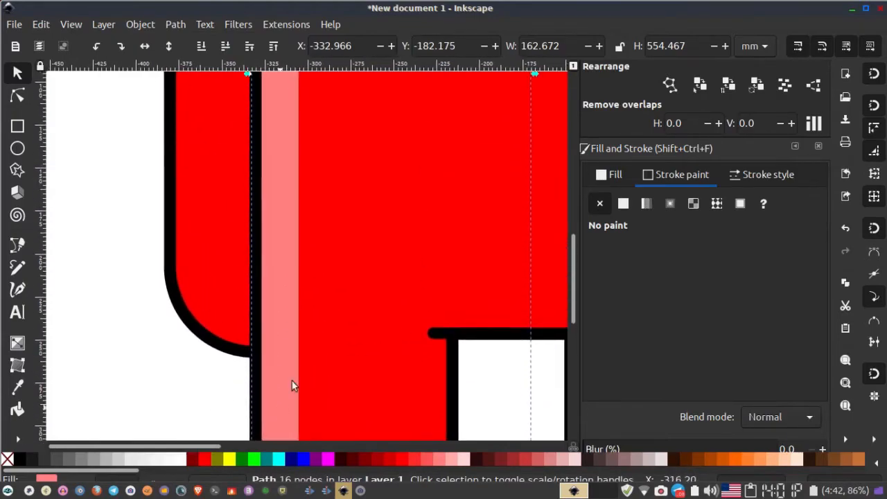
pyautogui.moveTo(305, 164); pyautogui.dragTo(292, 407)
pyautogui.moveTo(291, 183); pyautogui.dragTo(300, 402)
pyautogui.moveTo(314, 194); pyautogui.dragTo(270, 305)
pyautogui.scroll(-2, 269, 303)
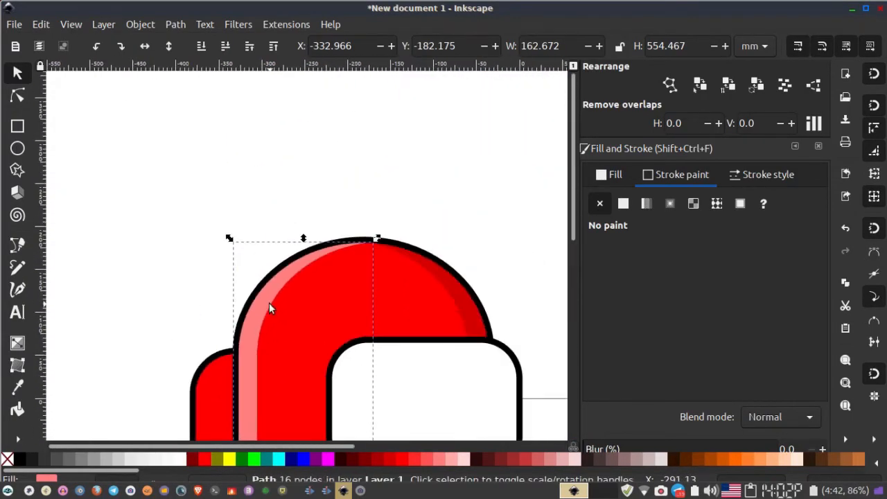
pyautogui.moveTo(326, 368); pyautogui.dragTo(297, 162)
pyautogui.scroll(-3, 222, 282)
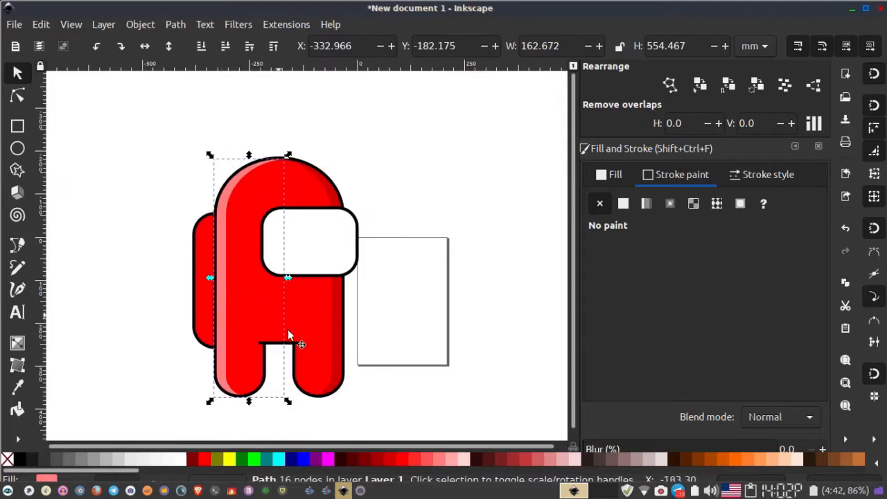
pyautogui.click(386, 322)
# - Draw a small light pink ellipse, about 24 by 22 mm, and place it as a shine near the backpack's top
pyautogui.scroll(-2, 386, 322)
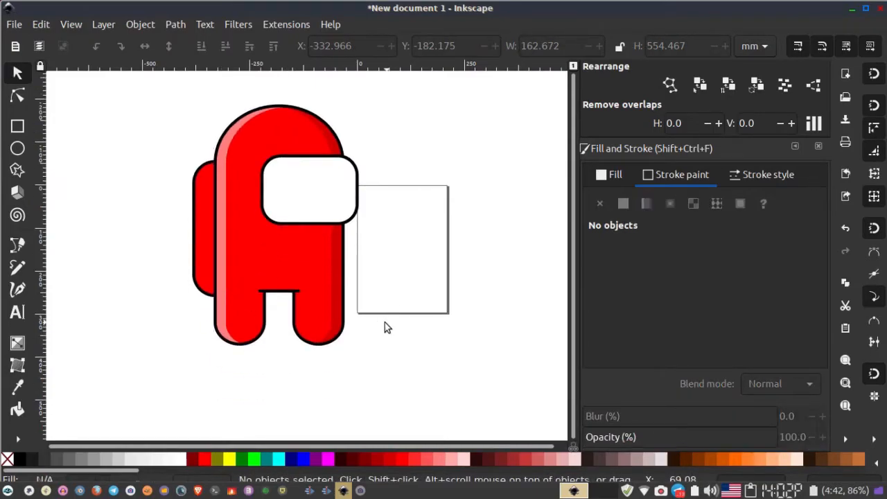
pyautogui.scroll(3, 343, 168)
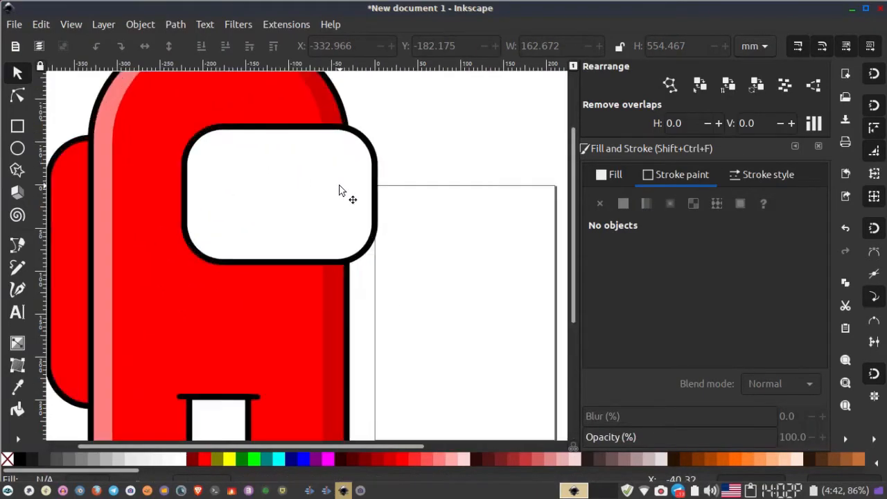
pyautogui.scroll(-2, 327, 323)
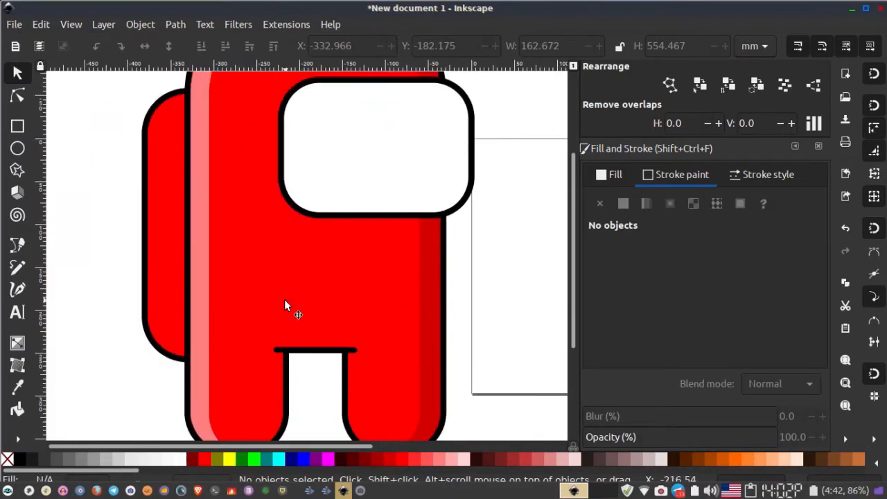
pyautogui.scroll(2, 245, 259)
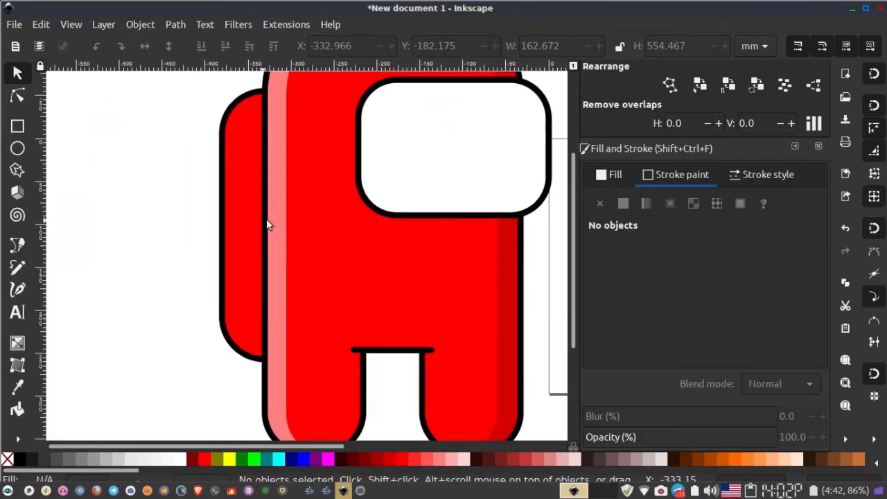
pyautogui.click(17, 148)
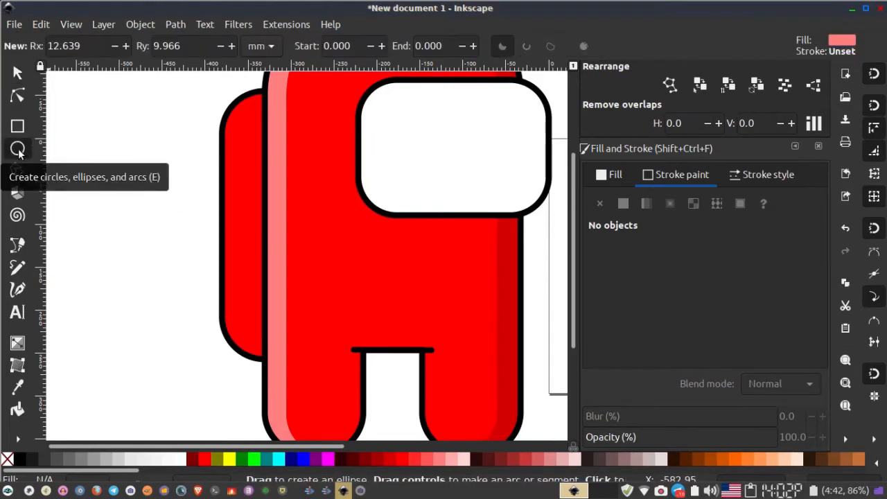
pyautogui.moveTo(157, 124); pyautogui.dragTo(106, 166)
pyautogui.press('s')
pyautogui.click(149, 144)
pyautogui.moveTo(161, 170); pyautogui.dragTo(181, 160)
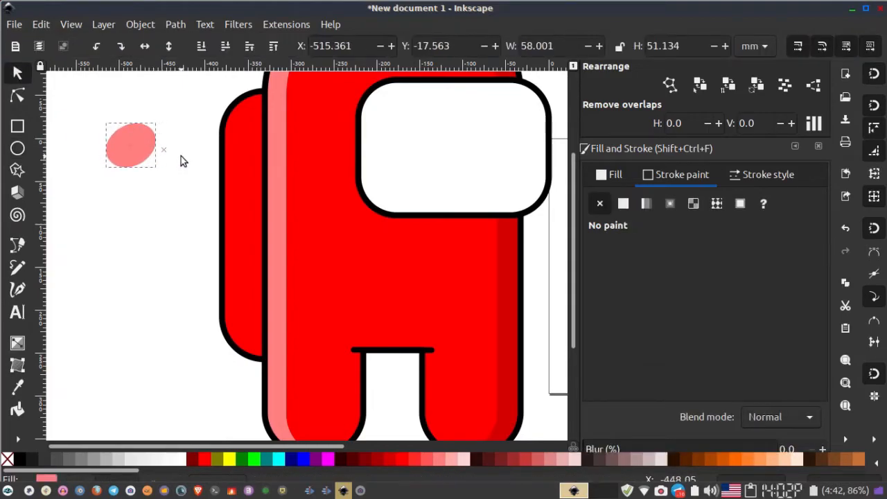
pyautogui.click(137, 152)
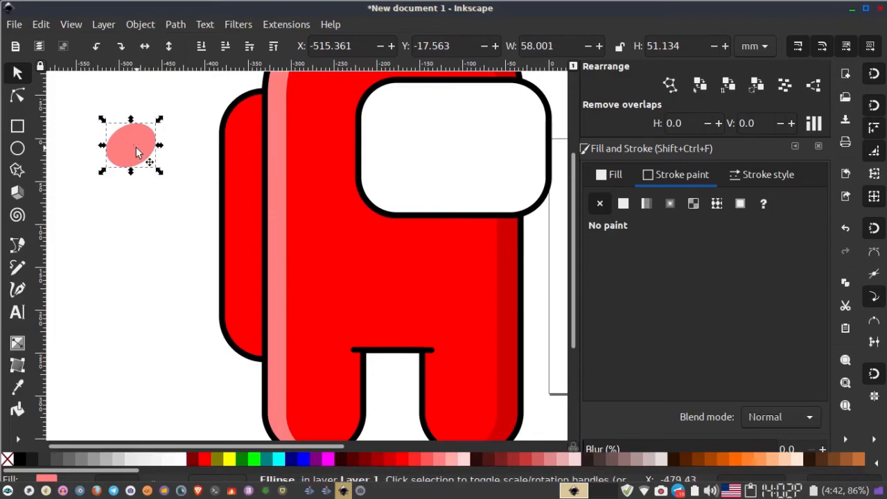
pyautogui.moveTo(157, 172); pyautogui.dragTo(224, 138)
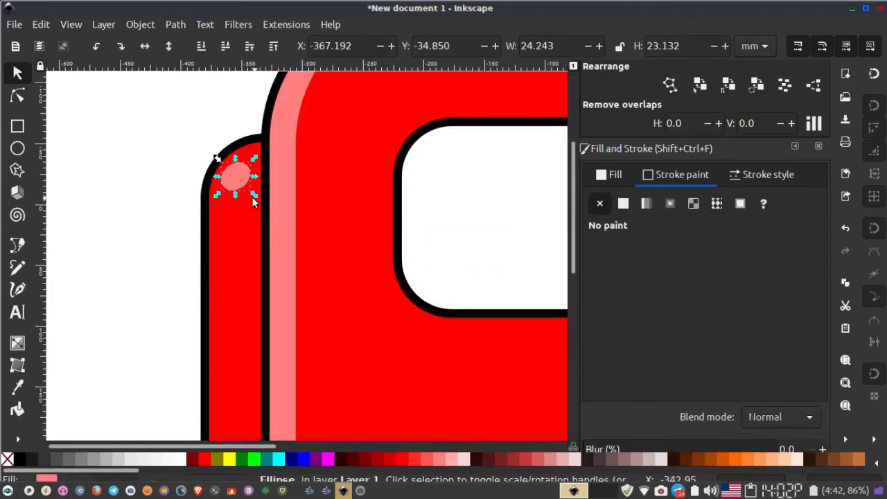
pyautogui.moveTo(254, 201); pyautogui.dragTo(240, 170)
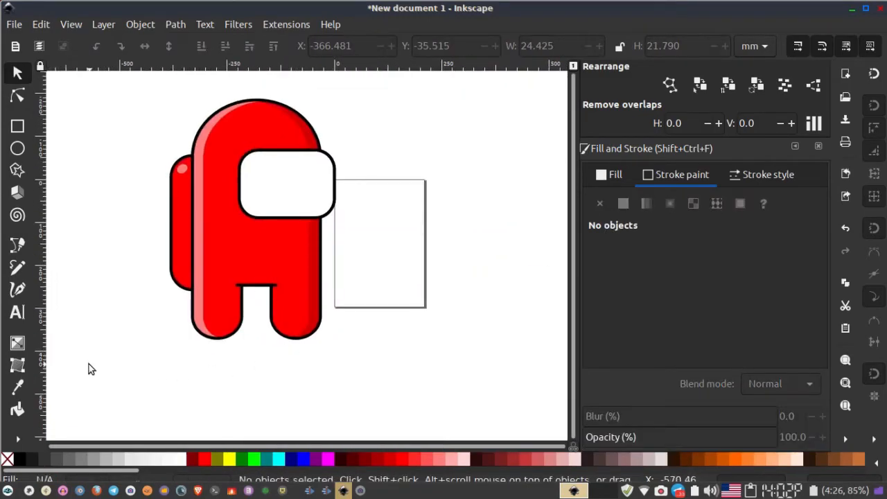
# - Select all the crewmate parts and group them
pyautogui.moveTo(88, 364)
pyautogui.mouseDown()
pyautogui.moveTo(246, 367)
pyautogui.moveTo(437, 131)
pyautogui.moveTo(424, 89)
pyautogui.mouseUp()
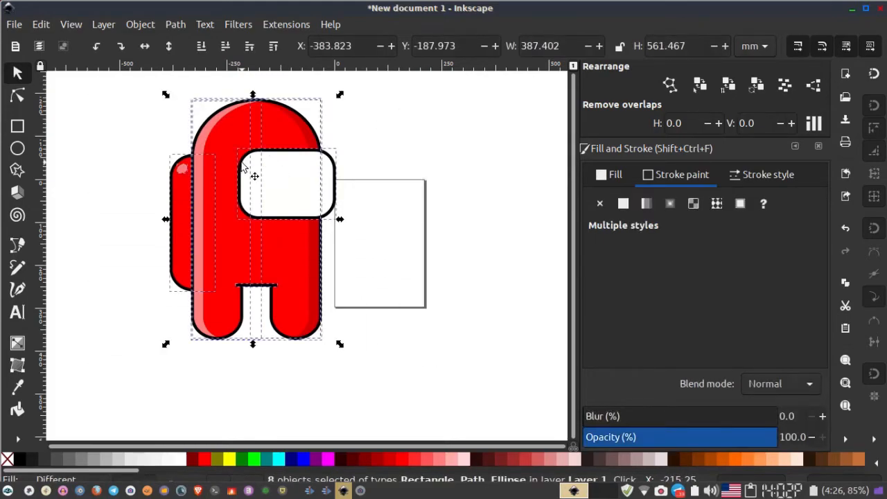
pyautogui.rightClick(230, 188)
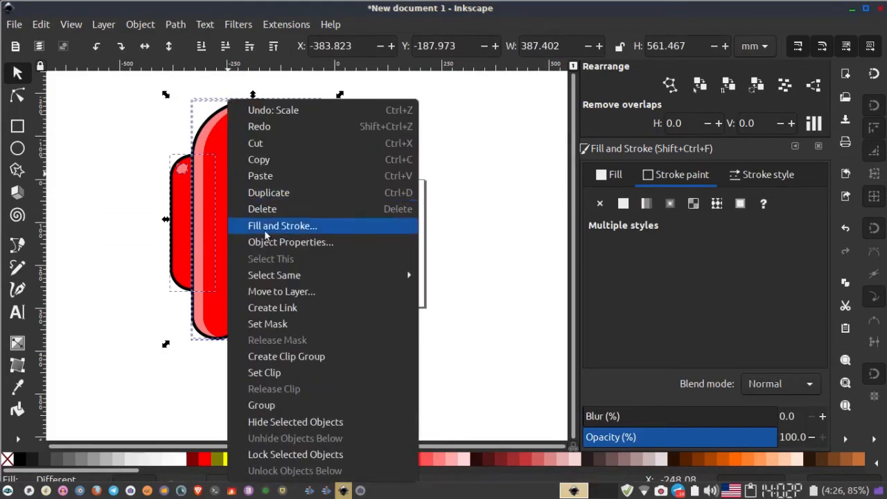
pyautogui.click(283, 404)
# - Move the grouped crewmate left and scale it down
pyautogui.moveTo(243, 229); pyautogui.dragTo(187, 218)
pyautogui.moveTo(276, 337); pyautogui.dragTo(242, 287)
pyautogui.click(154, 316)
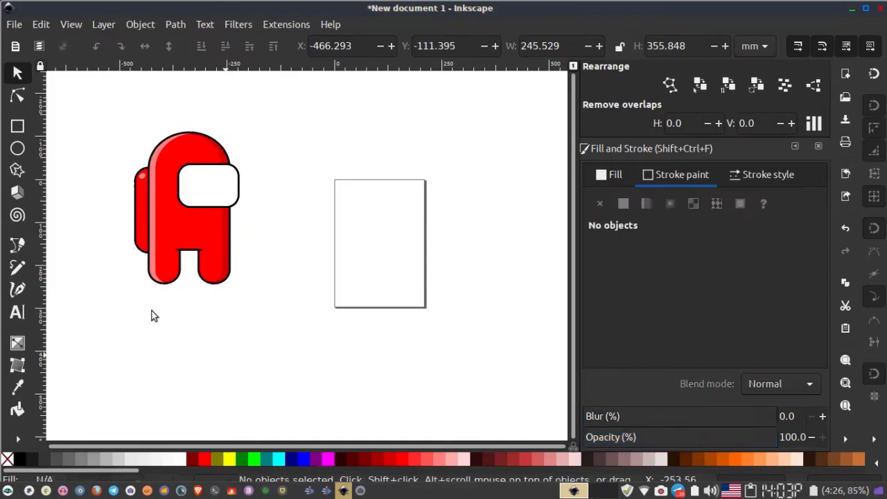
# - Draw a sharp-cornered rectangle about 586 by 360 mm beside the crewmate and fill it red
pyautogui.click(17, 126)
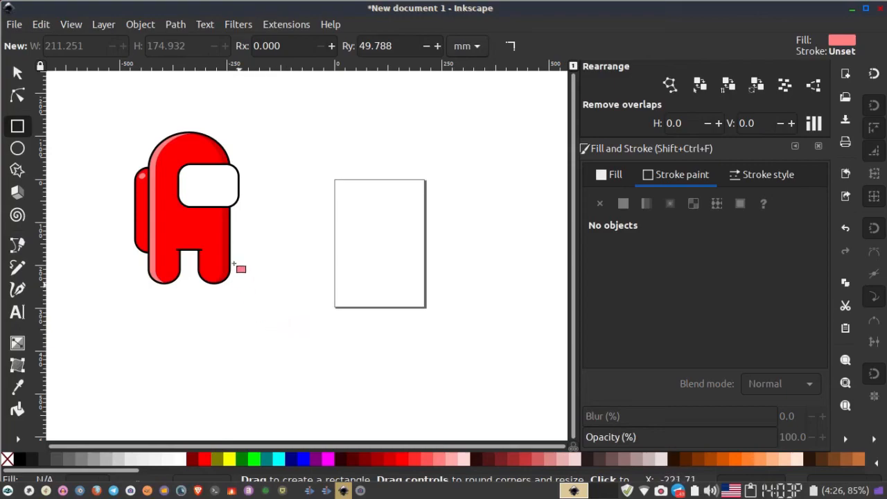
pyautogui.moveTo(244, 205)
pyautogui.mouseDown()
pyautogui.moveTo(255, 357)
pyautogui.moveTo(497, 359)
pyautogui.mouseUp()
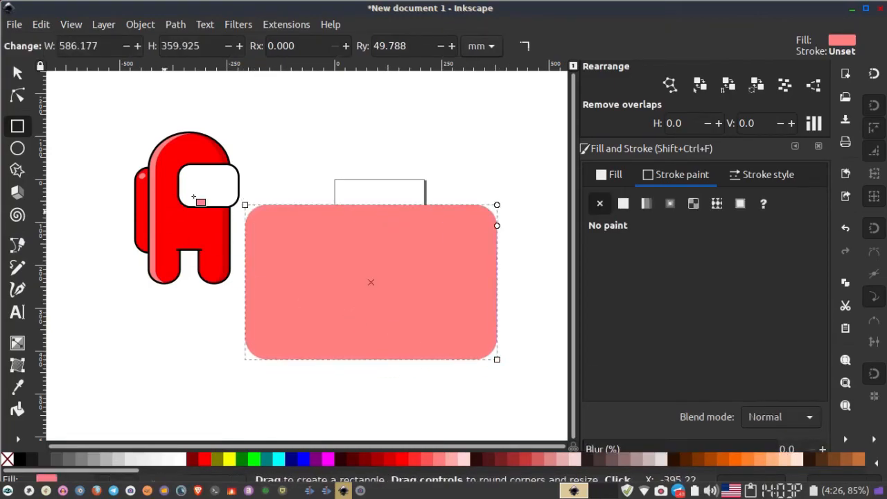
pyautogui.click(527, 47)
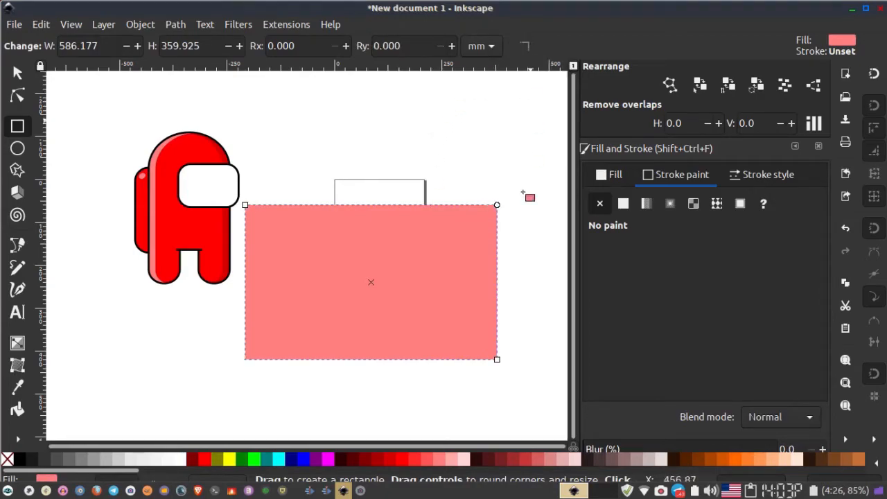
pyautogui.click(208, 460)
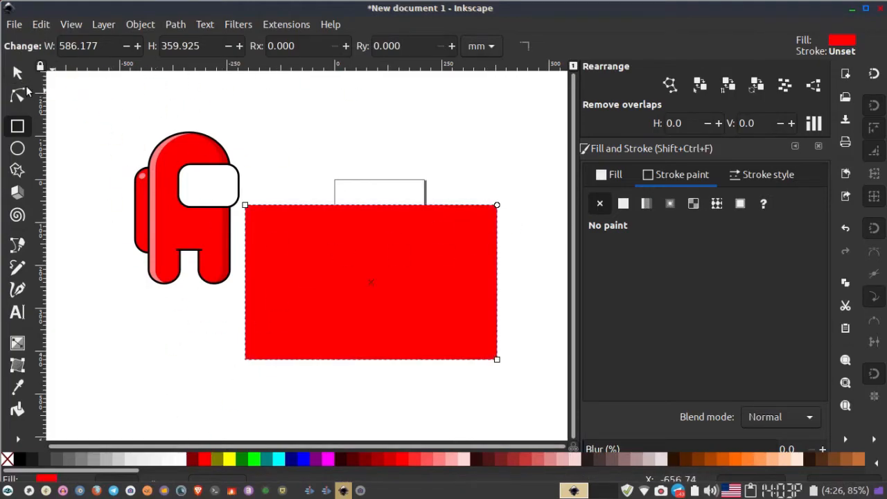
# - Switch the rectangle's units to px and set its size to 1920 by 1080
pyautogui.click(483, 50)
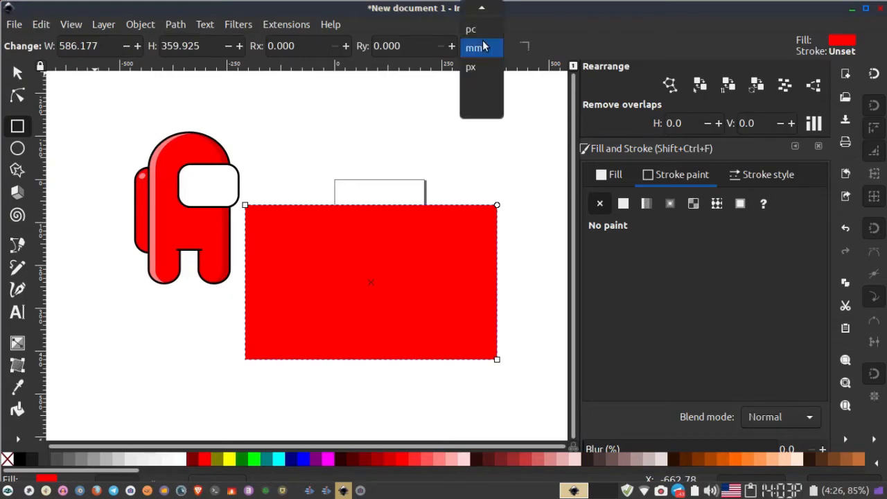
pyautogui.click(479, 69)
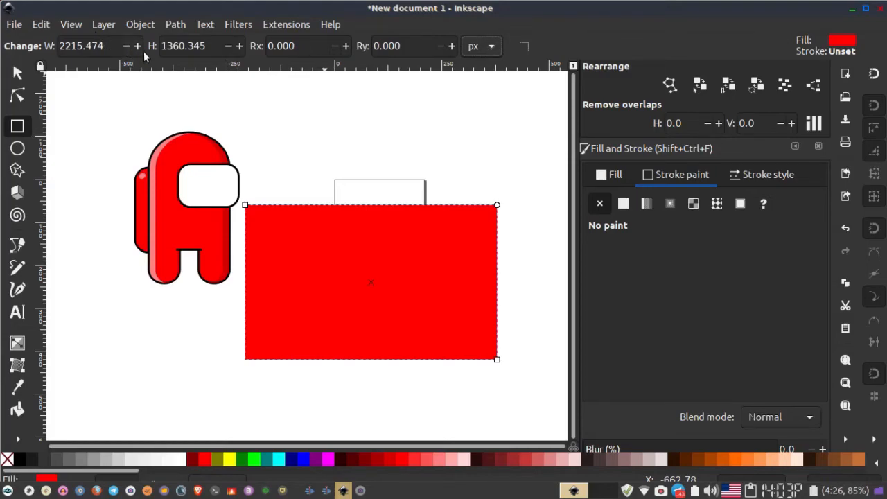
pyautogui.doubleClick(61, 46)
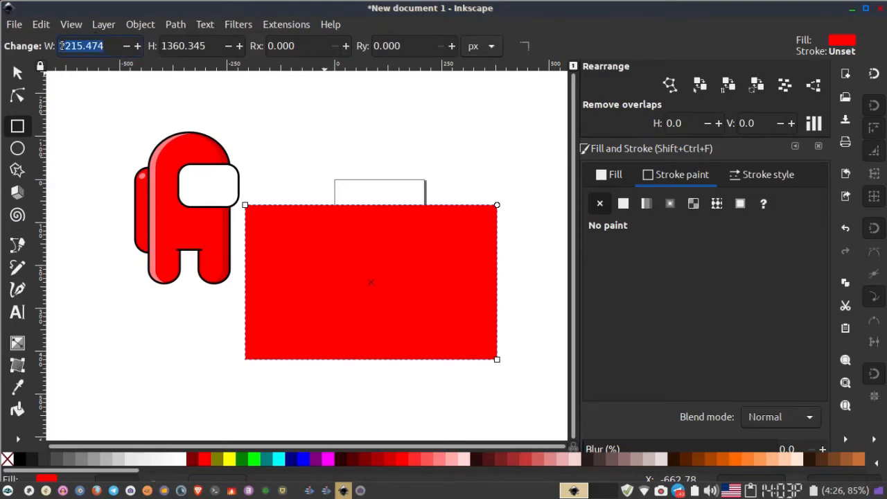
pyautogui.write('1920')
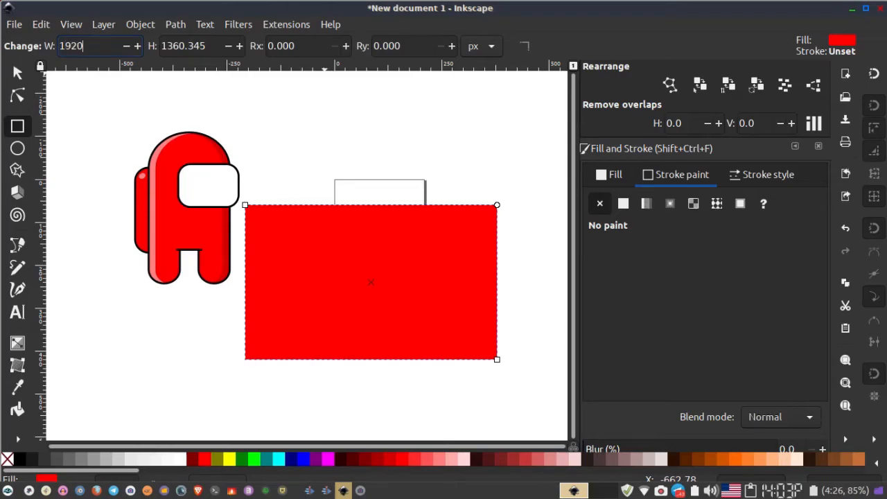
pyautogui.press('Return')
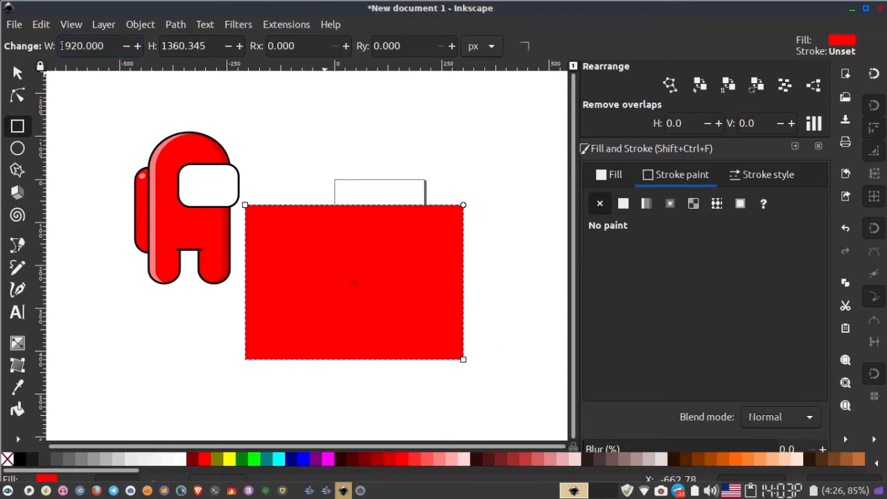
pyautogui.doubleClick(171, 46)
pyautogui.write('1080')
pyautogui.press('Return')
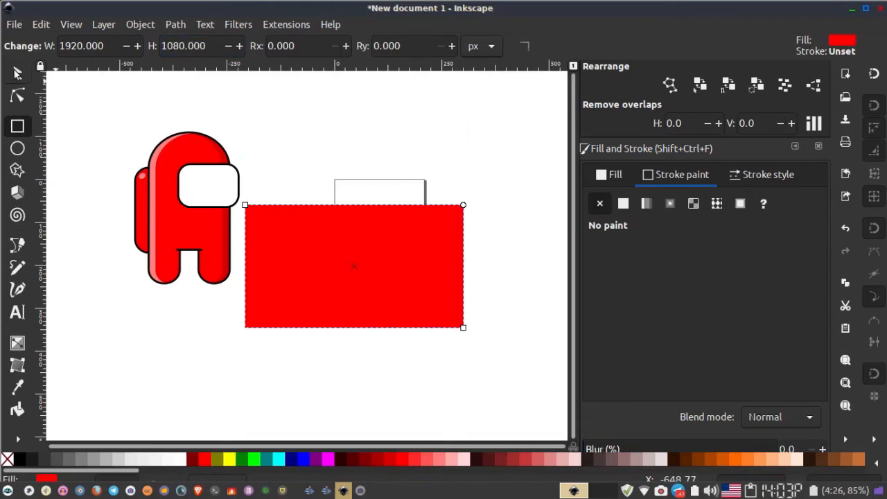
# - Scale the crewmate group down to about 77 by 111 mm
pyautogui.click(17, 73)
pyautogui.click(193, 212)
pyautogui.moveTo(245, 131); pyautogui.dragTo(220, 178)
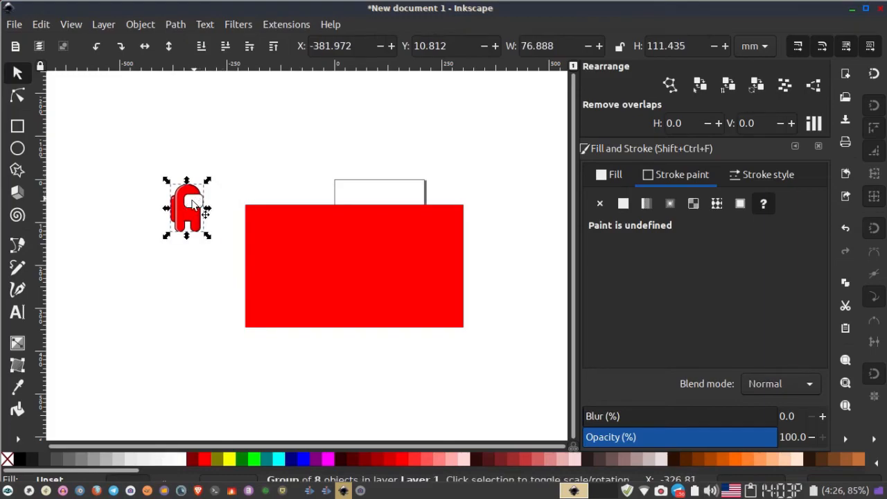
# - Move the crewmate group onto the red background and raise it to the top of the stacking order
pyautogui.moveTo(208, 184); pyautogui.dragTo(343, 264)
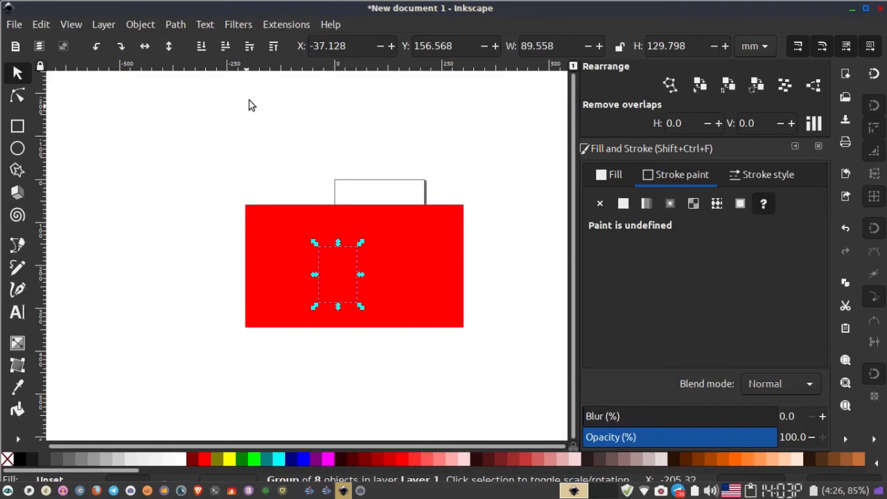
pyautogui.click(273, 49)
pyautogui.keyDown('ctrl'); pyautogui.scroll(3, 338, 297); pyautogui.keyUp('ctrl')
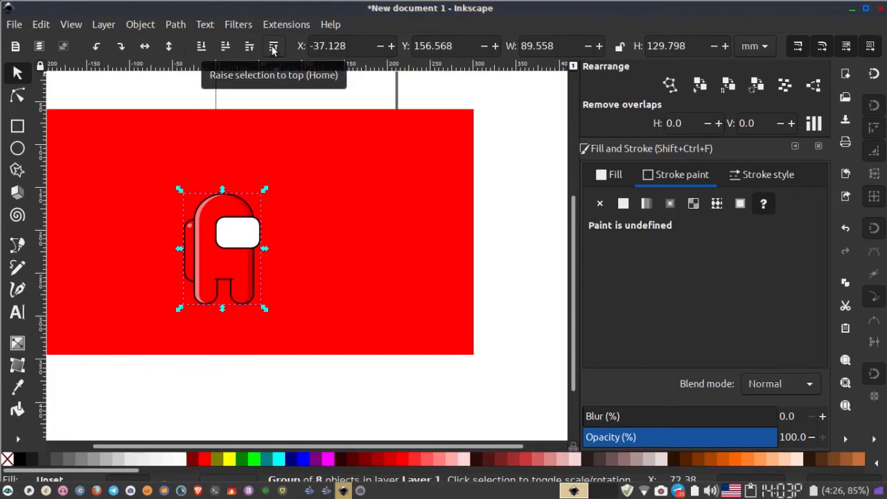
# - Reposition the crewmate within the red background and scale it down to about 71 by 104 mm
pyautogui.moveTo(220, 293); pyautogui.dragTo(306, 263)
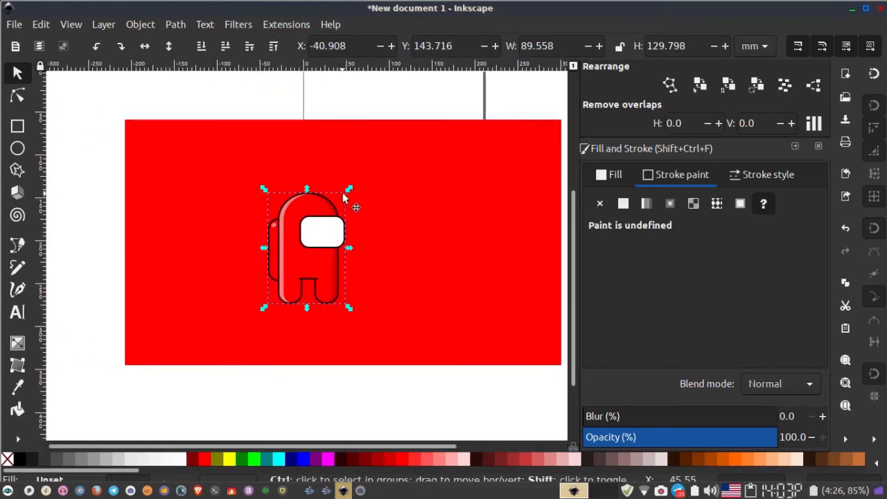
pyautogui.moveTo(349, 190); pyautogui.dragTo(342, 201)
pyautogui.click(319, 340)
pyautogui.moveTo(315, 342); pyautogui.dragTo(299, 336)
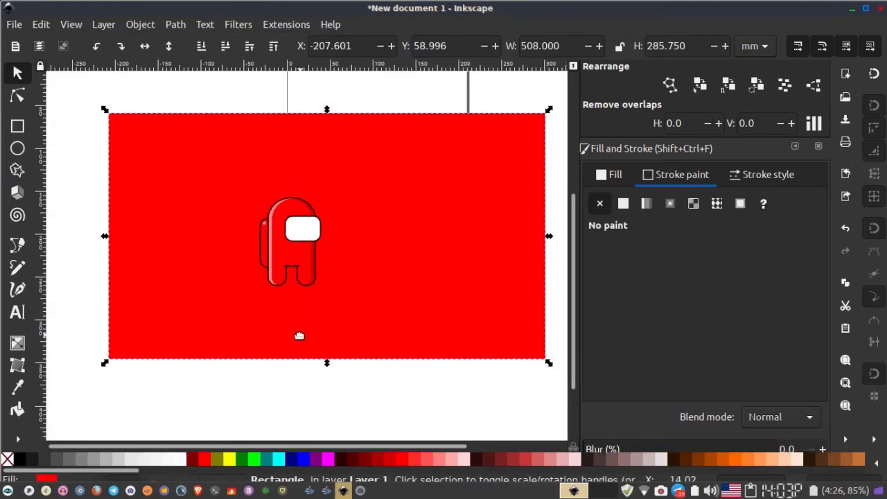
pyautogui.click(289, 407)
pyautogui.scroll(1, 321, 264)
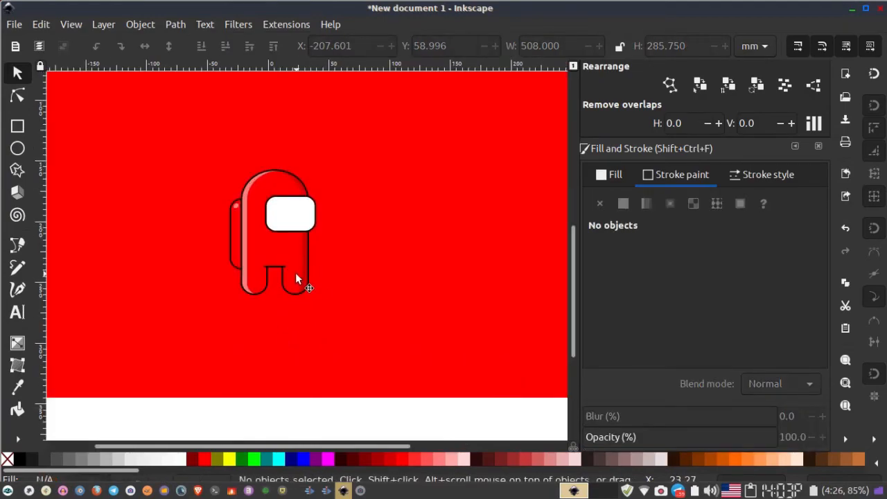
pyautogui.scroll(1, 296, 275)
pyautogui.scroll(-2, 356, 261)
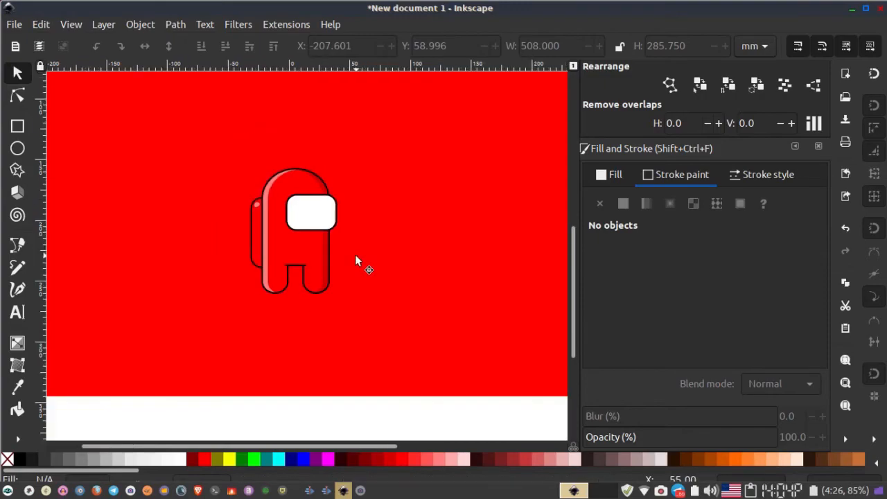
pyautogui.hscroll(1, 319, 253)
pyautogui.scroll(2, 279, 240)
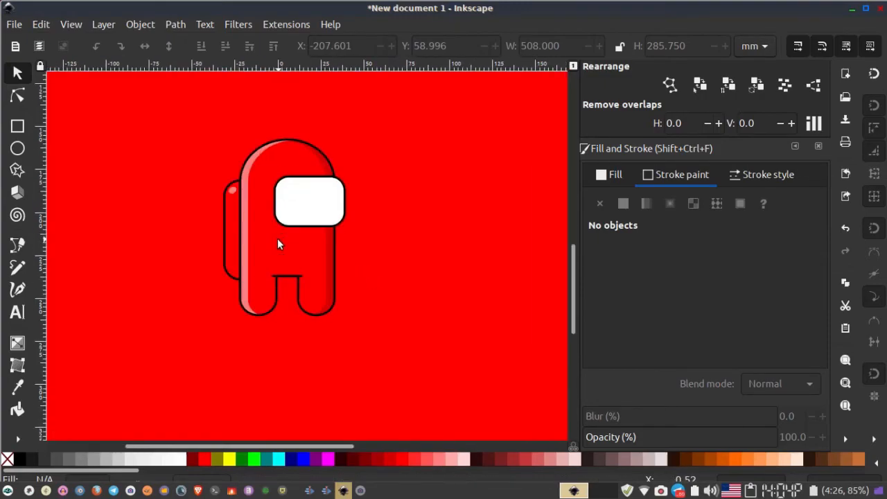
pyautogui.click(278, 239)
pyautogui.moveTo(222, 277); pyautogui.dragTo(82, 207)
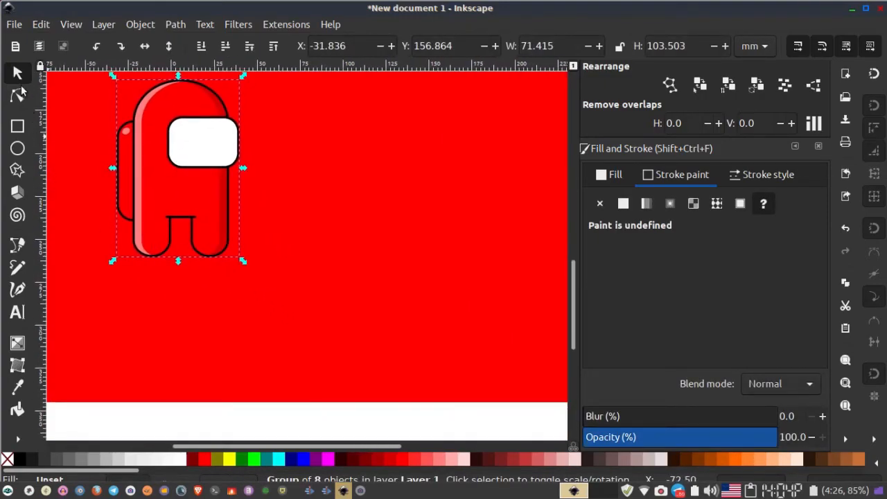
# - Draw a flat ellipse about 113 by 9 mm under the crewmate's feet as a shadow and fill it black
pyautogui.click(19, 148)
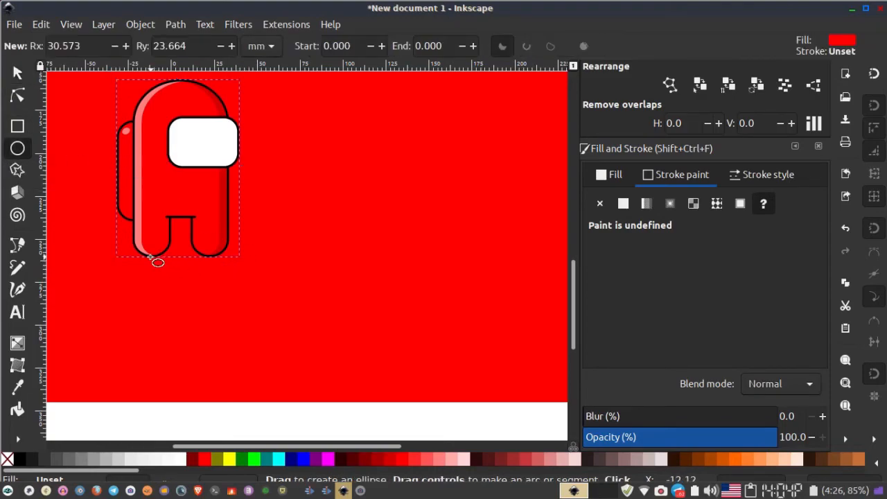
pyautogui.moveTo(150, 258); pyautogui.dragTo(345, 273)
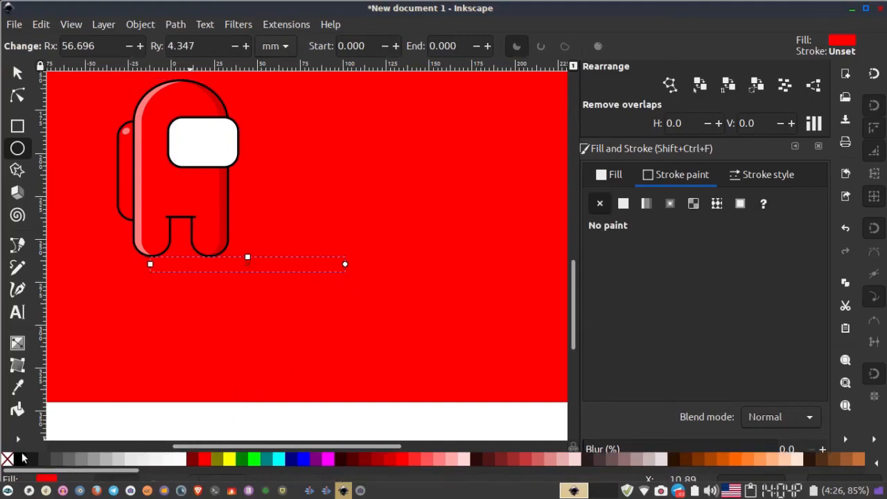
pyautogui.click(23, 458)
pyautogui.click(17, 74)
pyautogui.moveTo(244, 266); pyautogui.dragTo(238, 257)
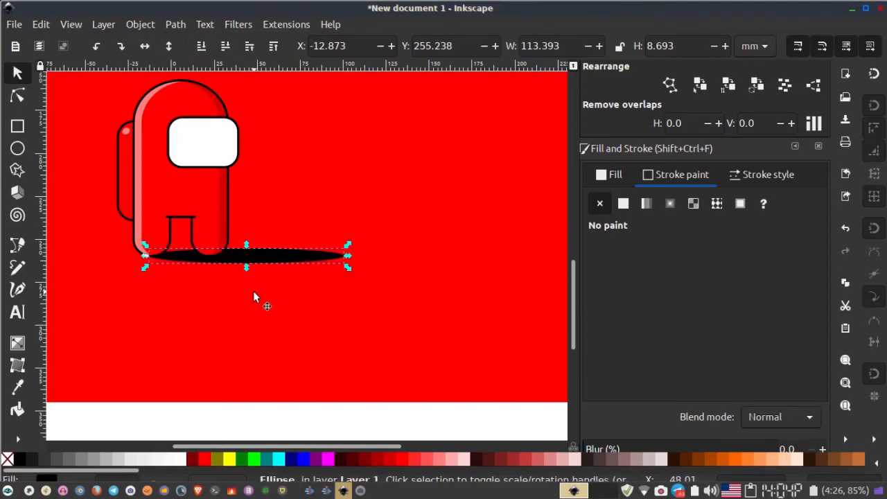
# - Lower the shadow ellipse's fill alpha to 46
pyautogui.scroll(-1, 254, 297)
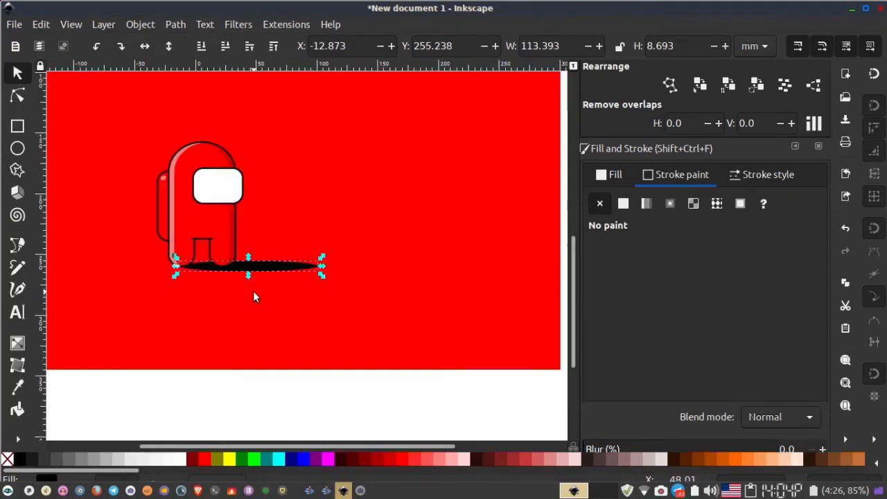
pyautogui.click(615, 179)
pyautogui.moveTo(735, 334); pyautogui.dragTo(680, 339)
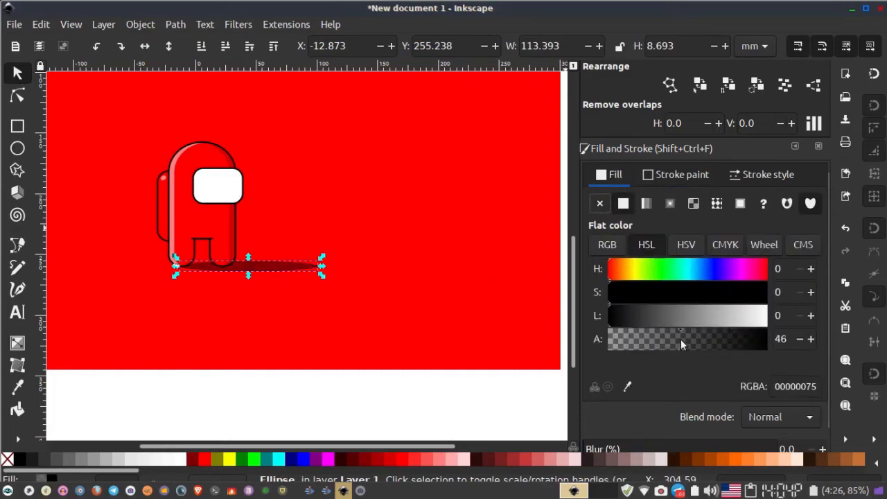
# - Review the whole composition of crewmate, shadow and red background
pyautogui.scroll(-2, 323, 327)
pyautogui.click(277, 338)
pyautogui.scroll(2, 271, 340)
pyautogui.scroll(-2, 269, 341)
pyautogui.hscroll(-1, 291, 343)
pyautogui.scroll(2, 303, 340)
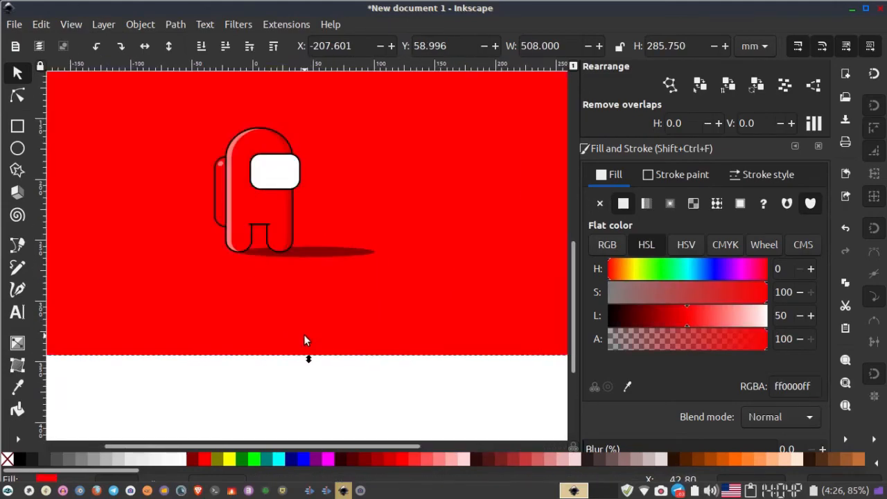
pyautogui.scroll(3, 303, 340)
pyautogui.scroll(-2, 303, 329)
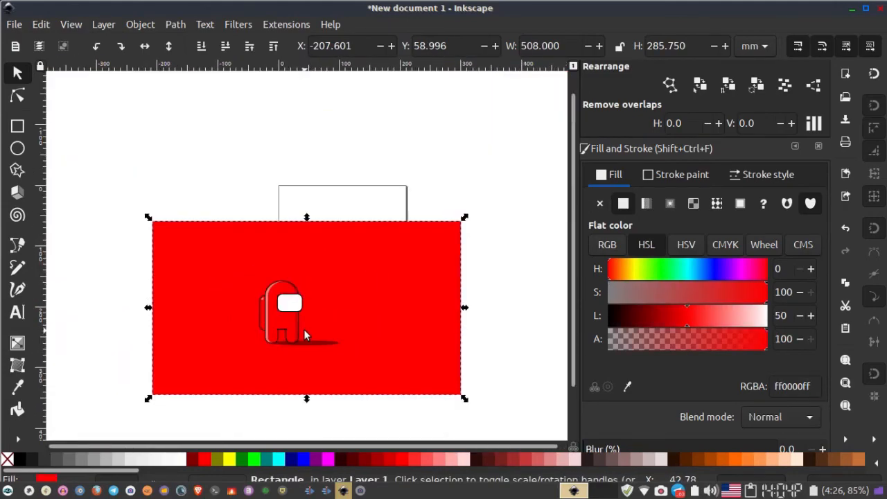
pyautogui.moveTo(304, 329); pyautogui.dragTo(298, 274)
pyautogui.moveTo(258, 352); pyautogui.dragTo(284, 338)
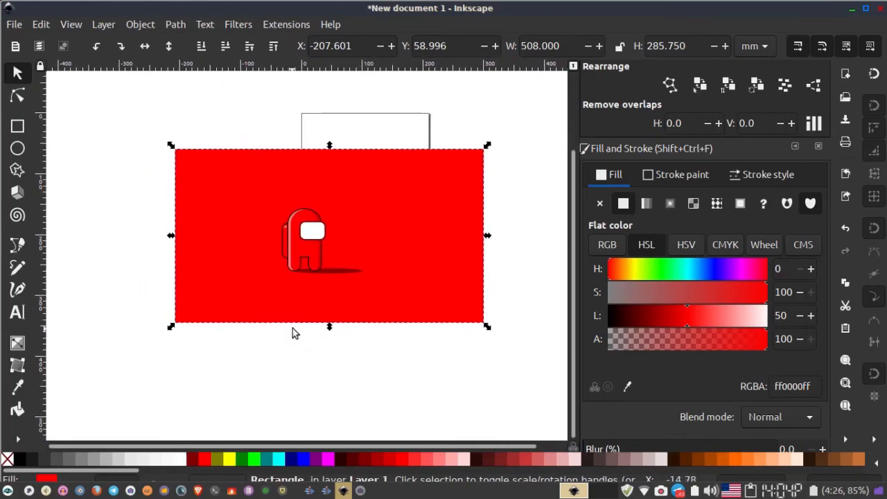
# - Open the PNG export for the selected background rectangle at 1920 by 1080 pixels
pyautogui.click(14, 25)
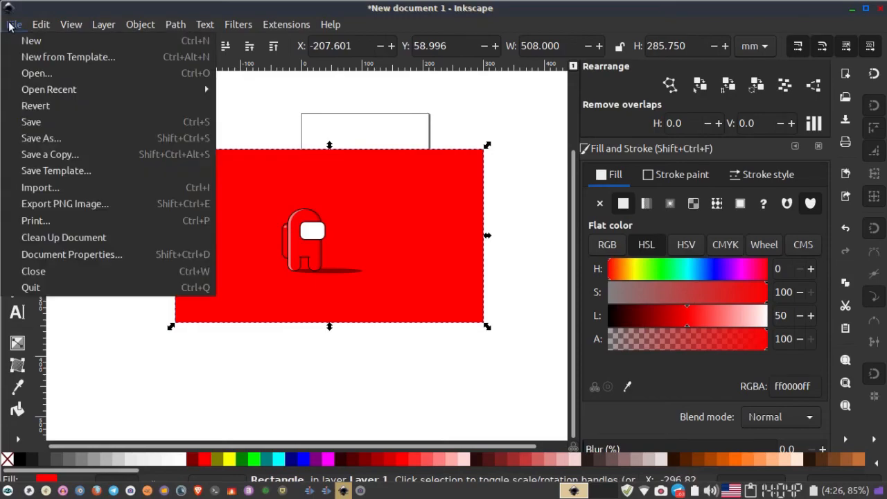
pyautogui.click(80, 203)
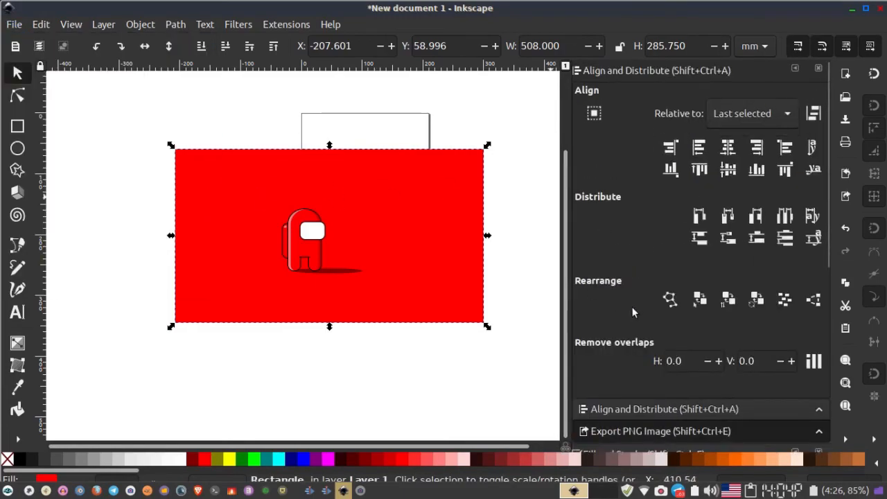
pyautogui.scroll(-3, 644, 315)
pyautogui.scroll(-5, 661, 323)
pyautogui.scroll(10, 662, 323)
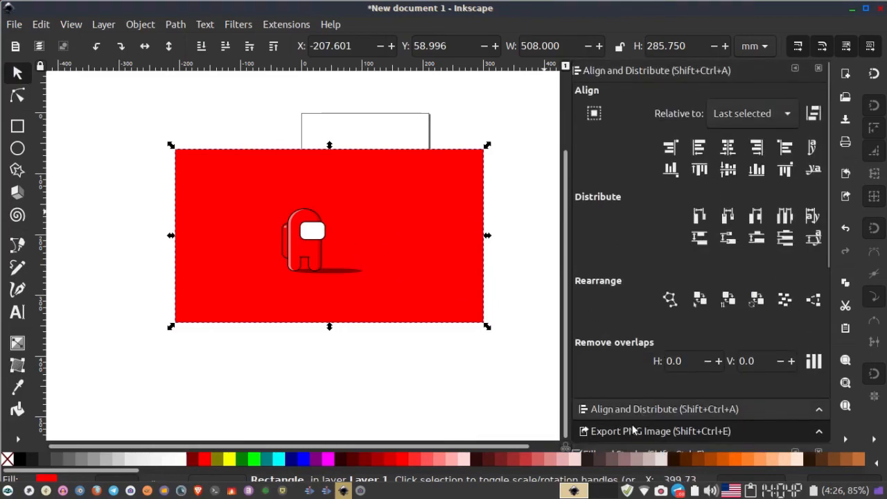
pyautogui.scroll(-5, 645, 388)
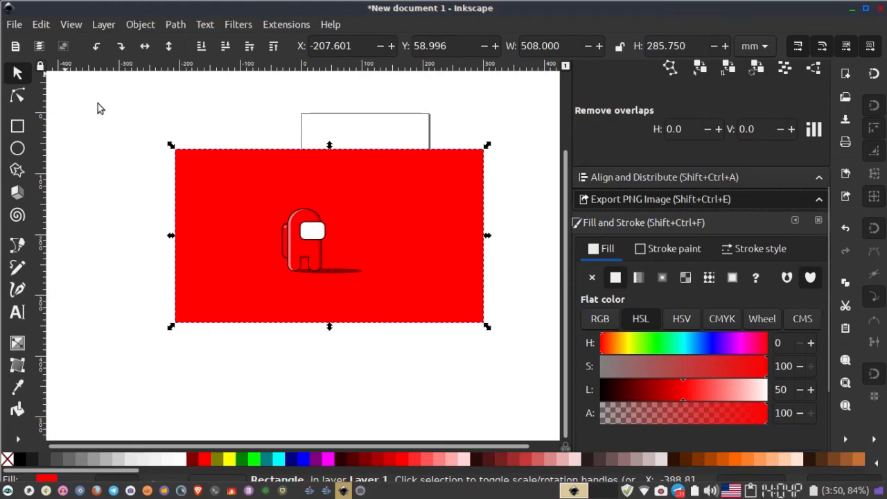
pyautogui.click(14, 24)
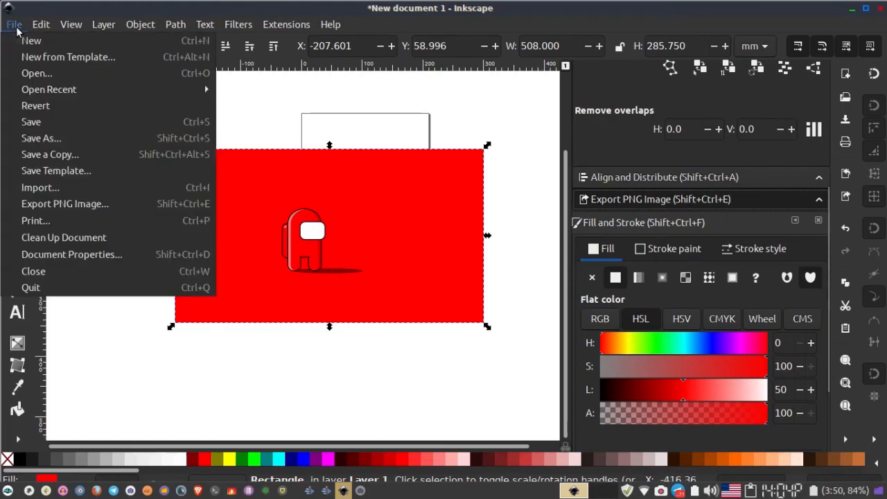
pyautogui.click(66, 204)
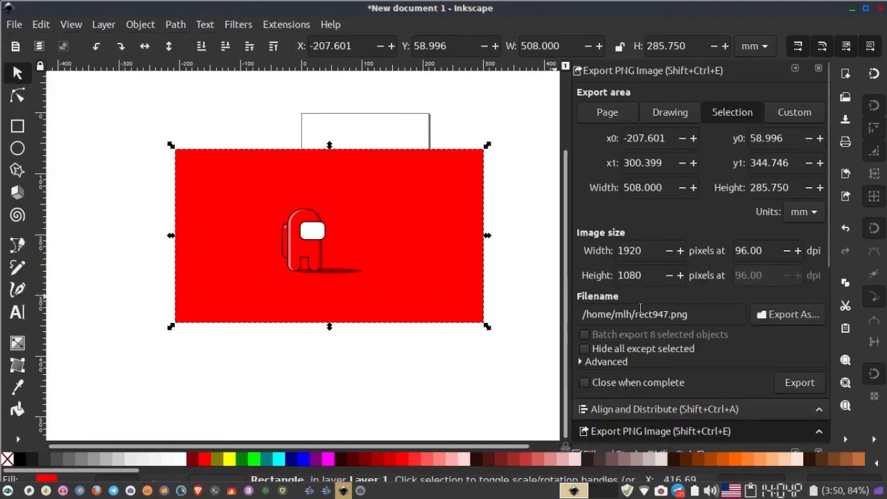
pyautogui.press('Escape')
pyautogui.click(261, 186)
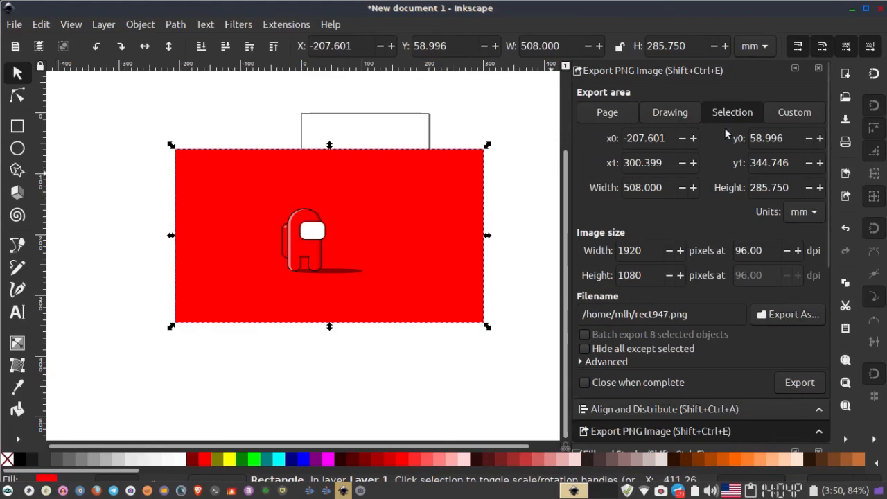